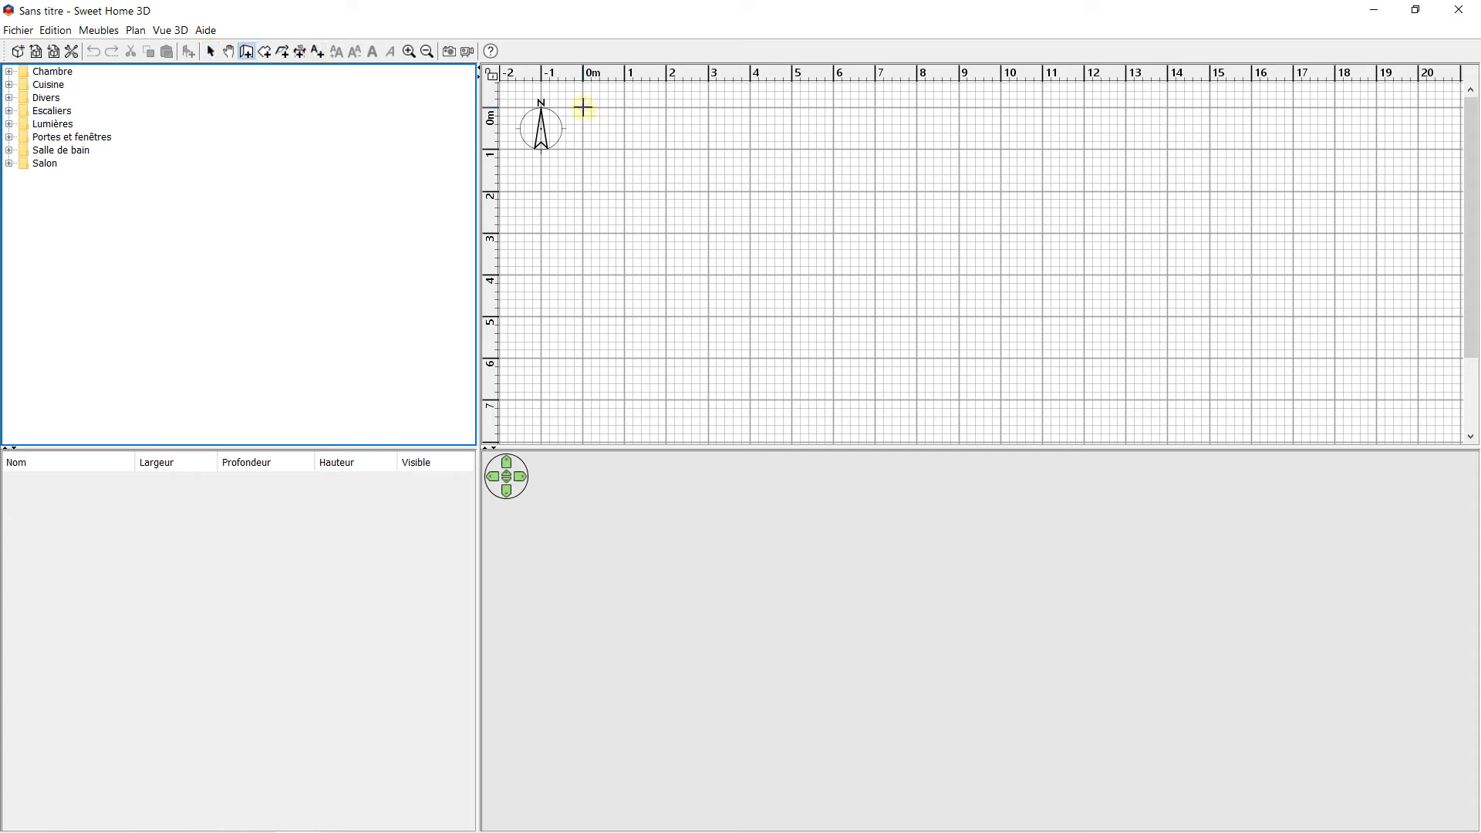
- Start the outer walls at X 0, Y 0 and draw a horizontal wall 10 m long
left_click(584, 110)
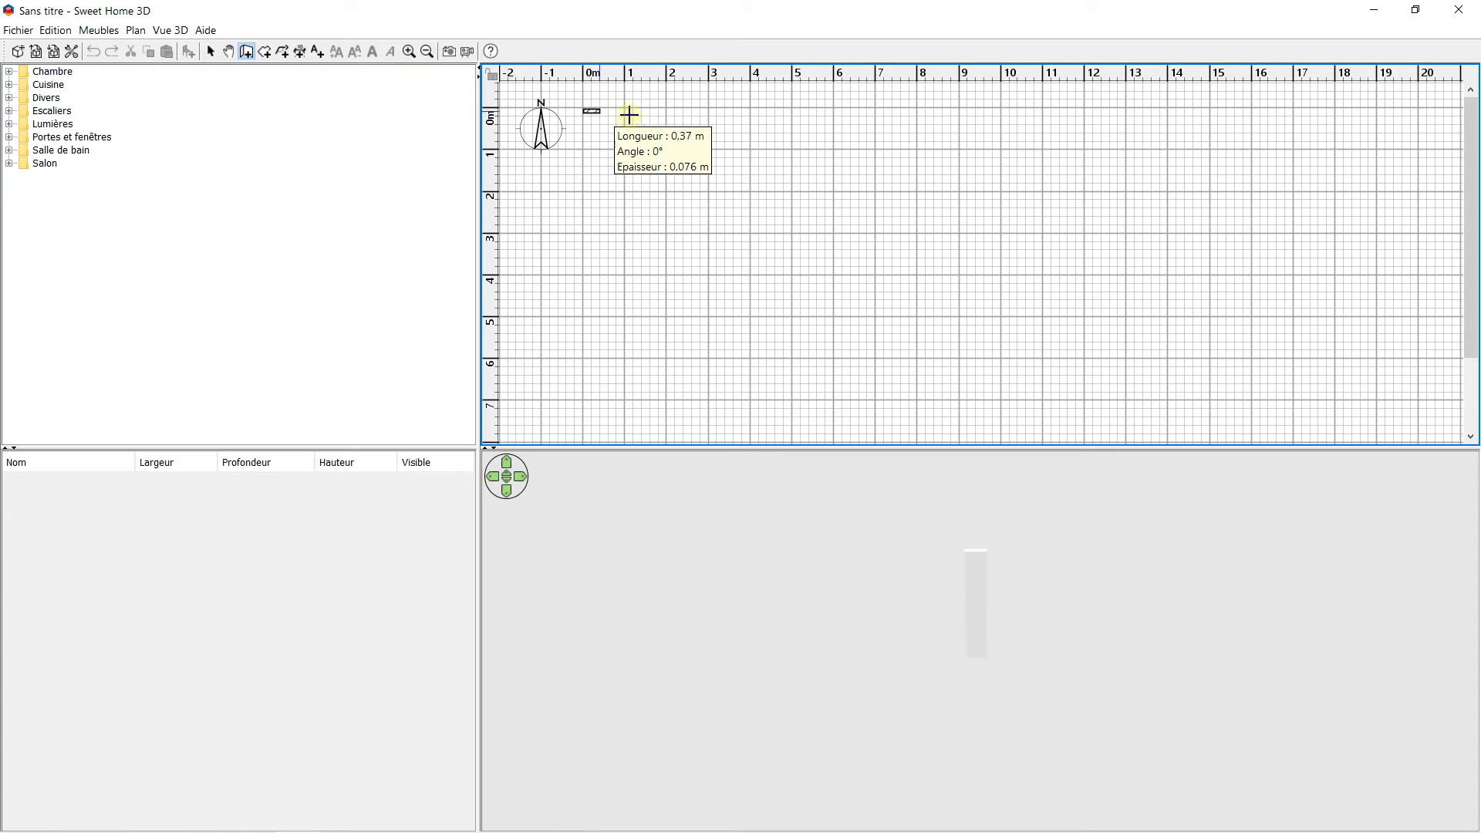
key("Escape")
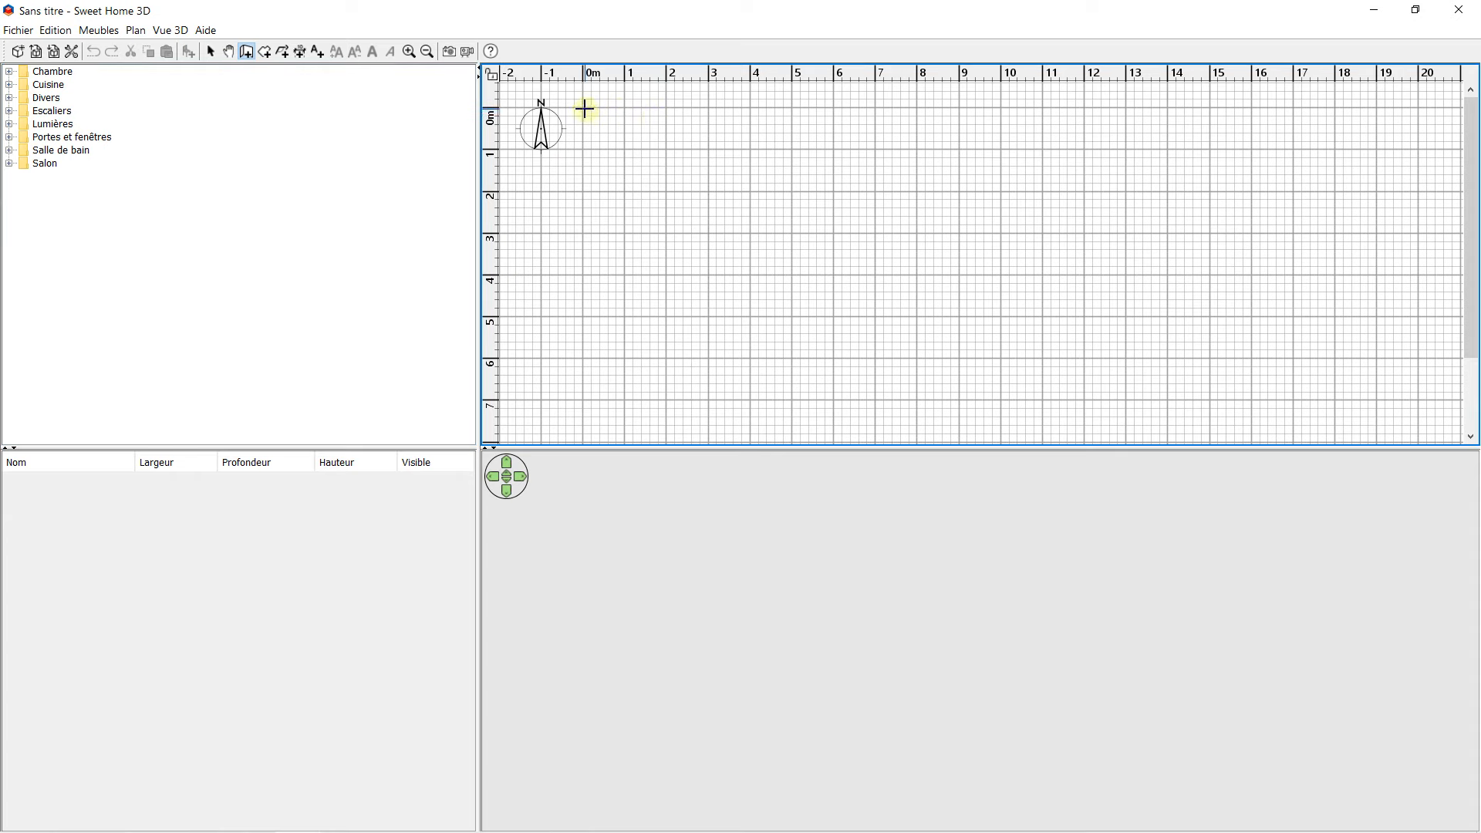
key("Return")
key("Caps_Lock")
type("0")
key("Tab")
type("0")
key("Return")
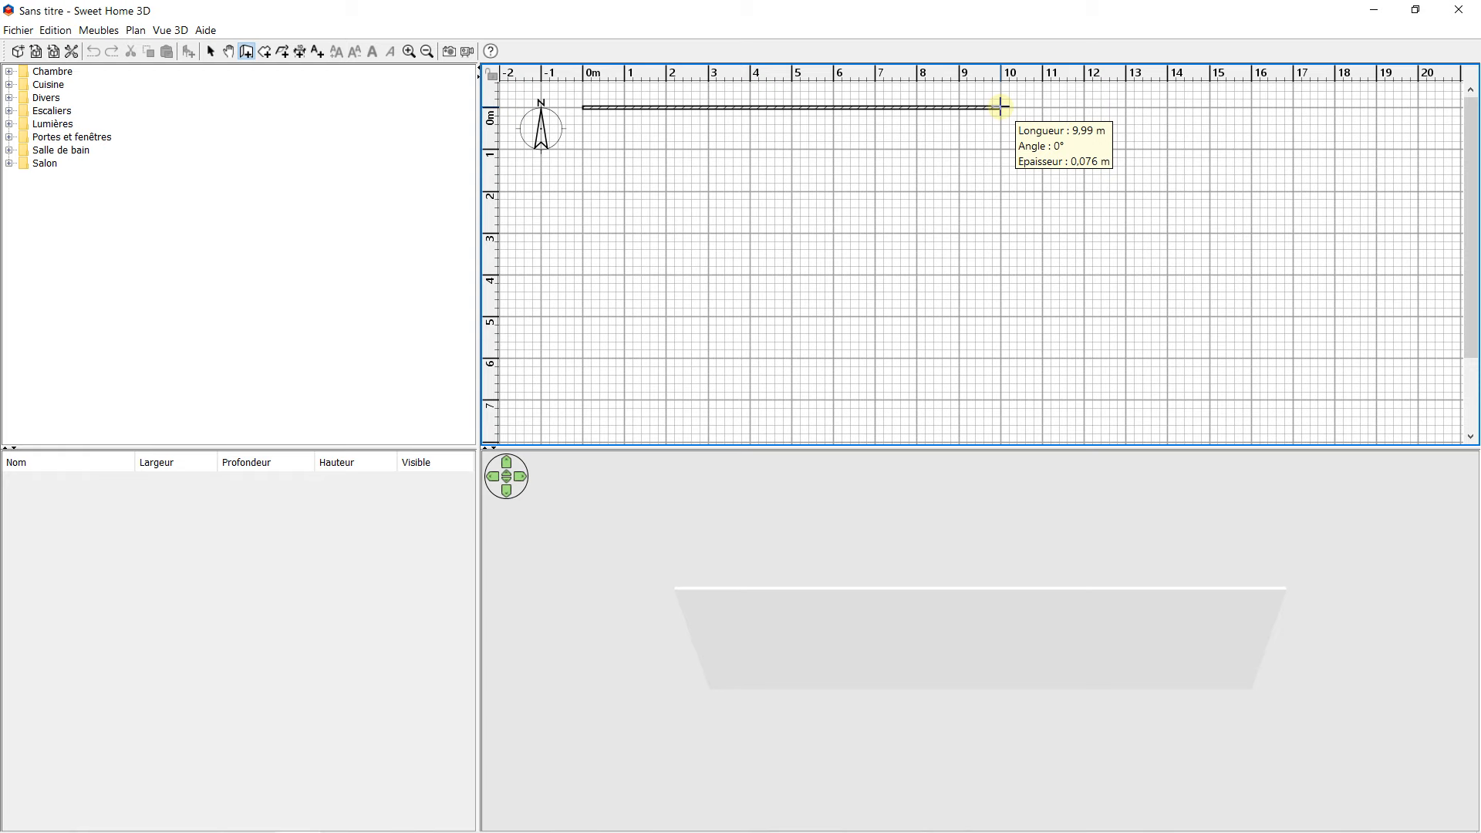
key("Return")
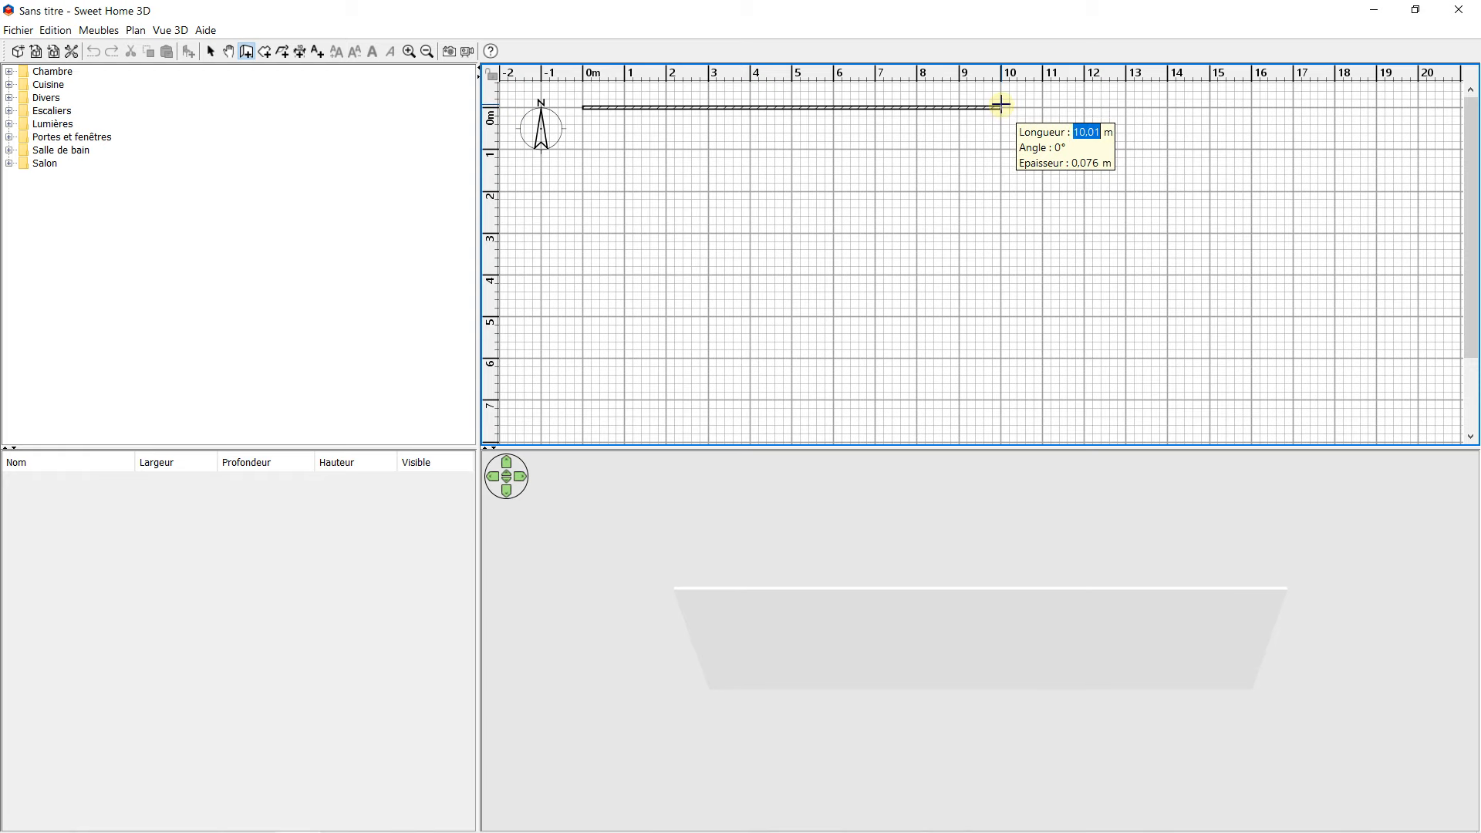
type("10")
left_click(1000, 104)
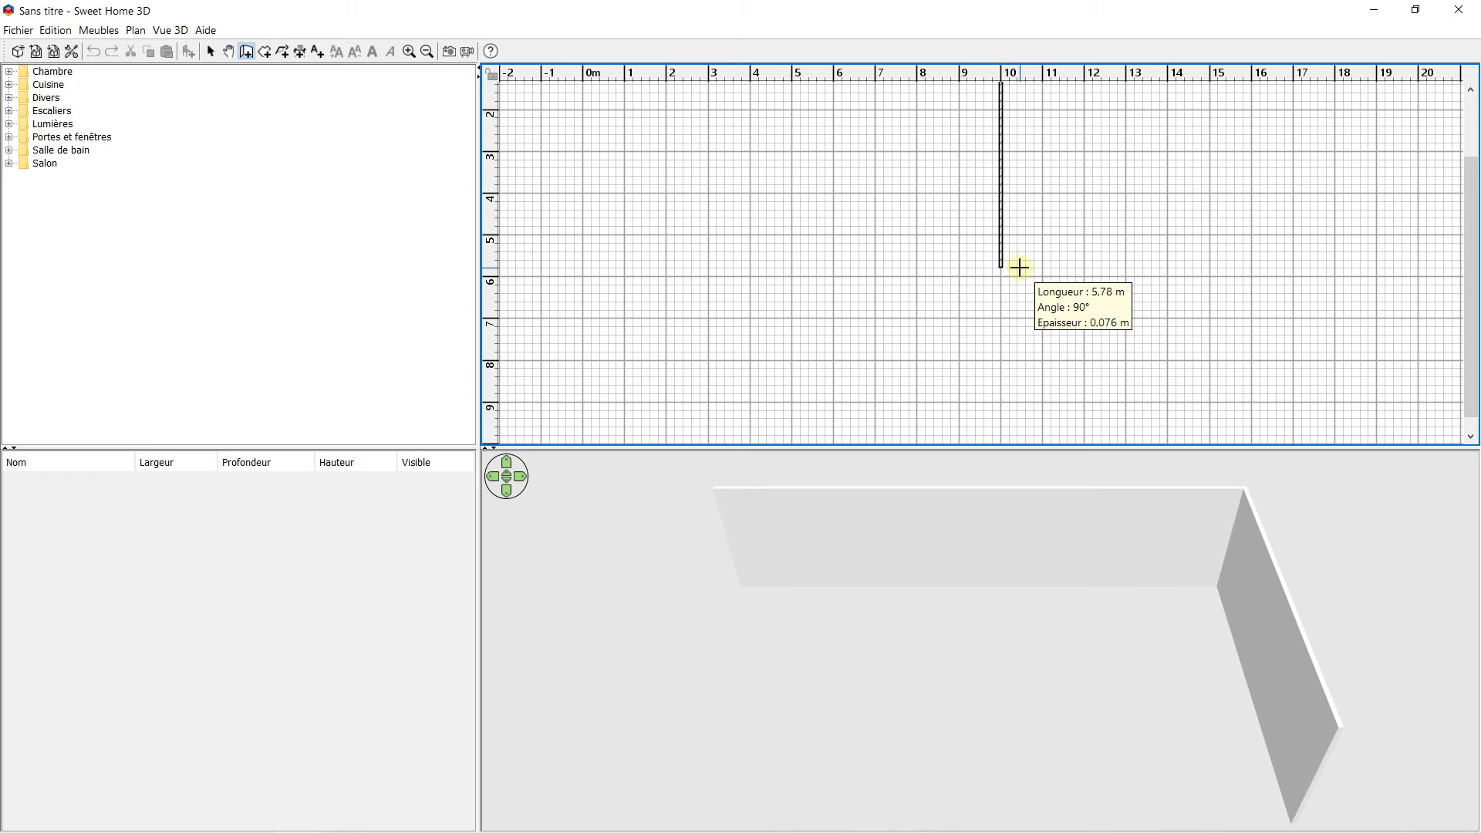
- Complete the rectangular outline with a 6 m wall down, a 10 m wall back and a 6 m wall closing at the starting corner
key("Return")
type("6")
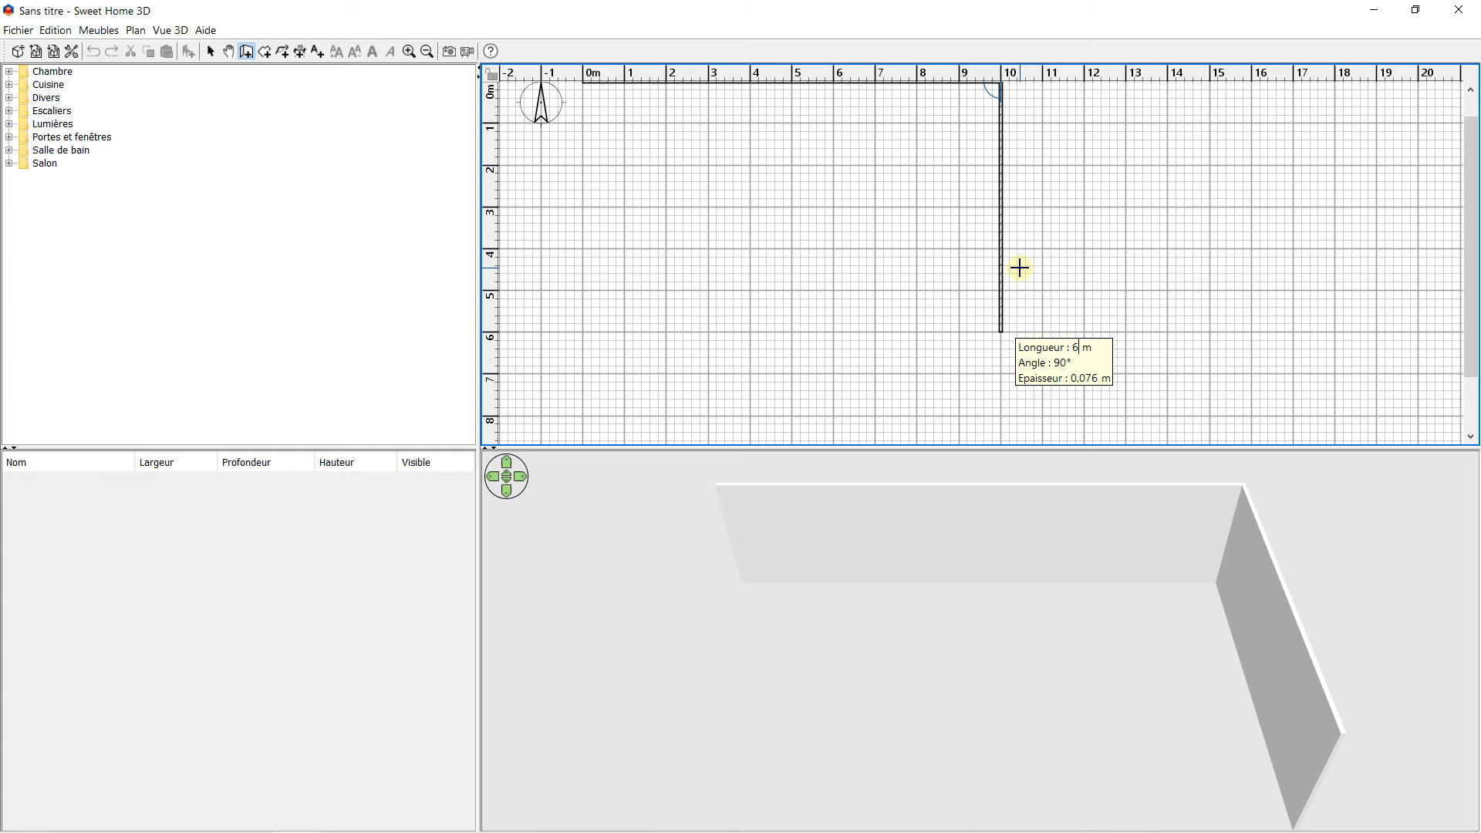
key("Return")
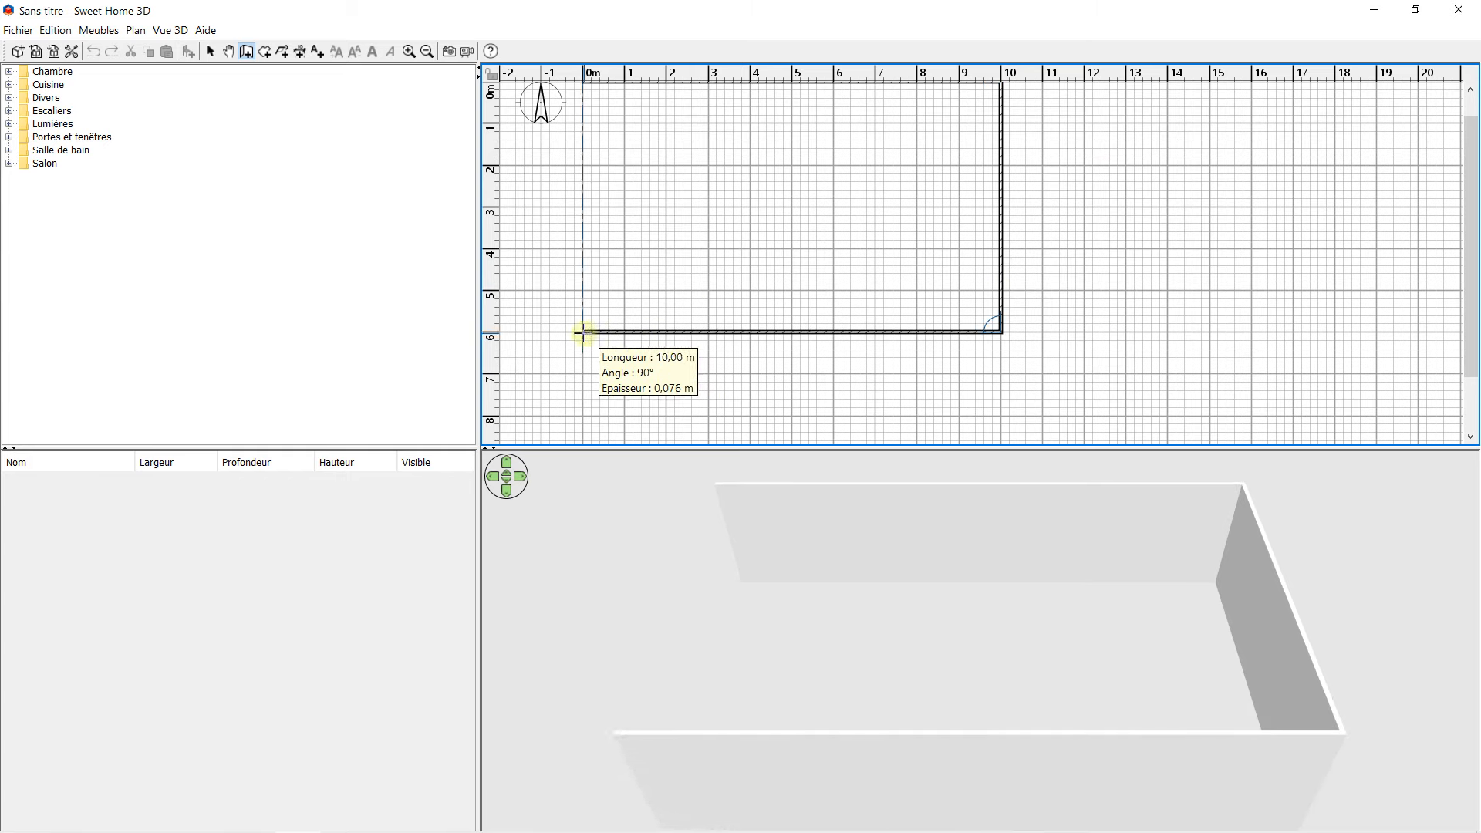
left_click(581, 332)
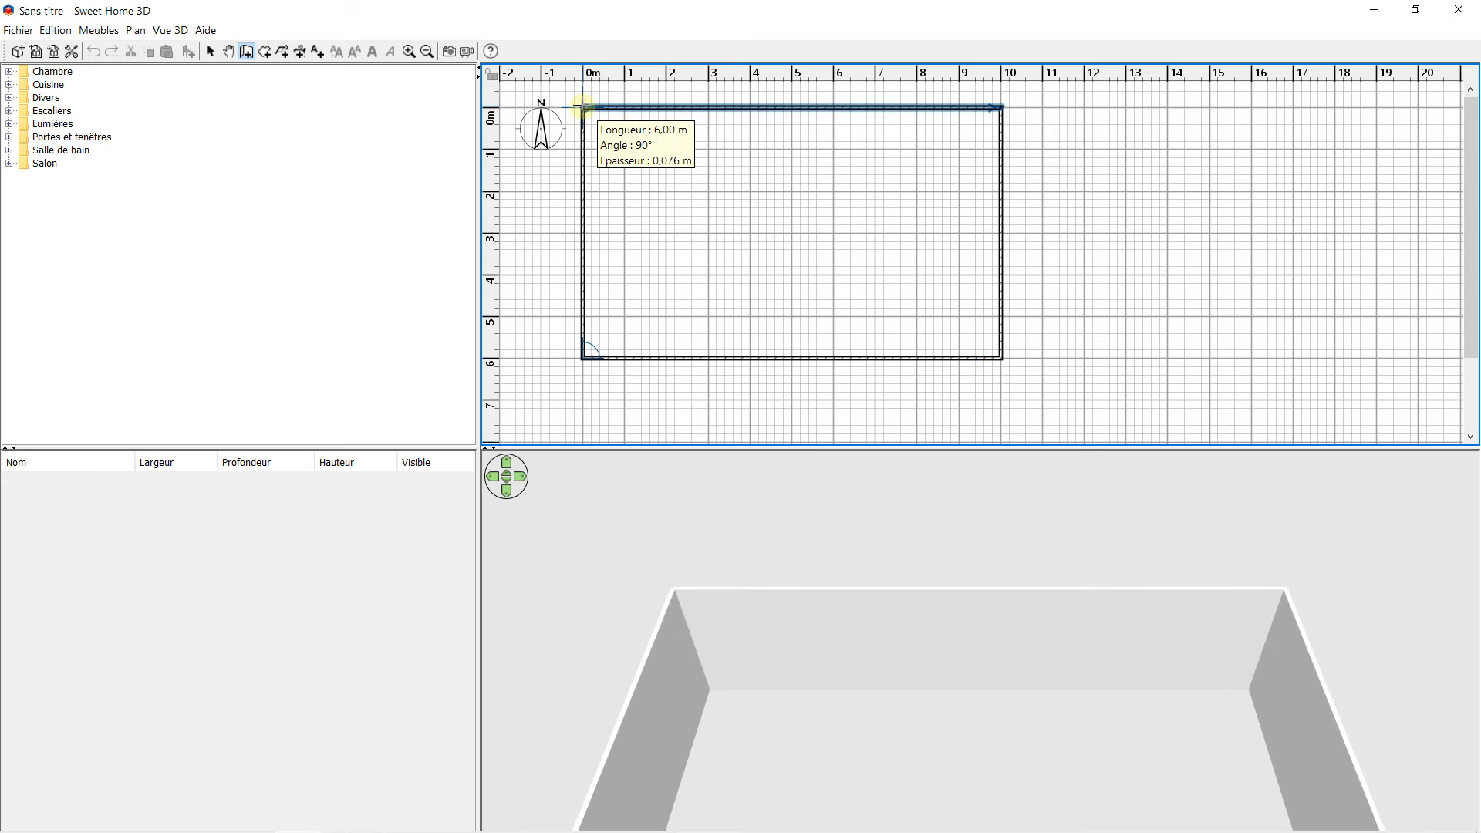
double_click(580, 107)
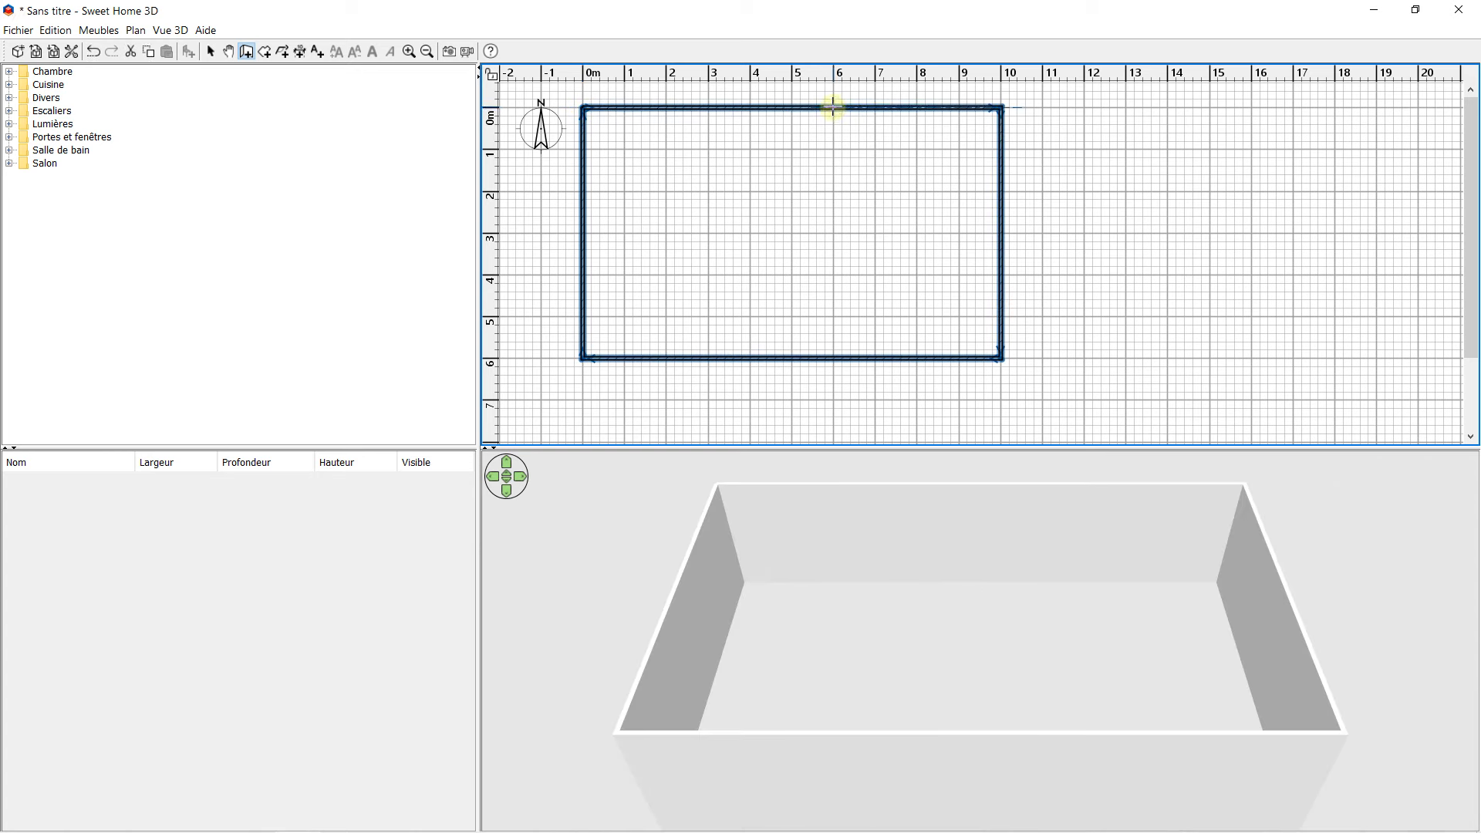
- Draw a 6 m vertical partition from X 6 m on the upper wall, and a 4 m horizontal partition from its midpoint to the east wall
key("Return")
type("6")
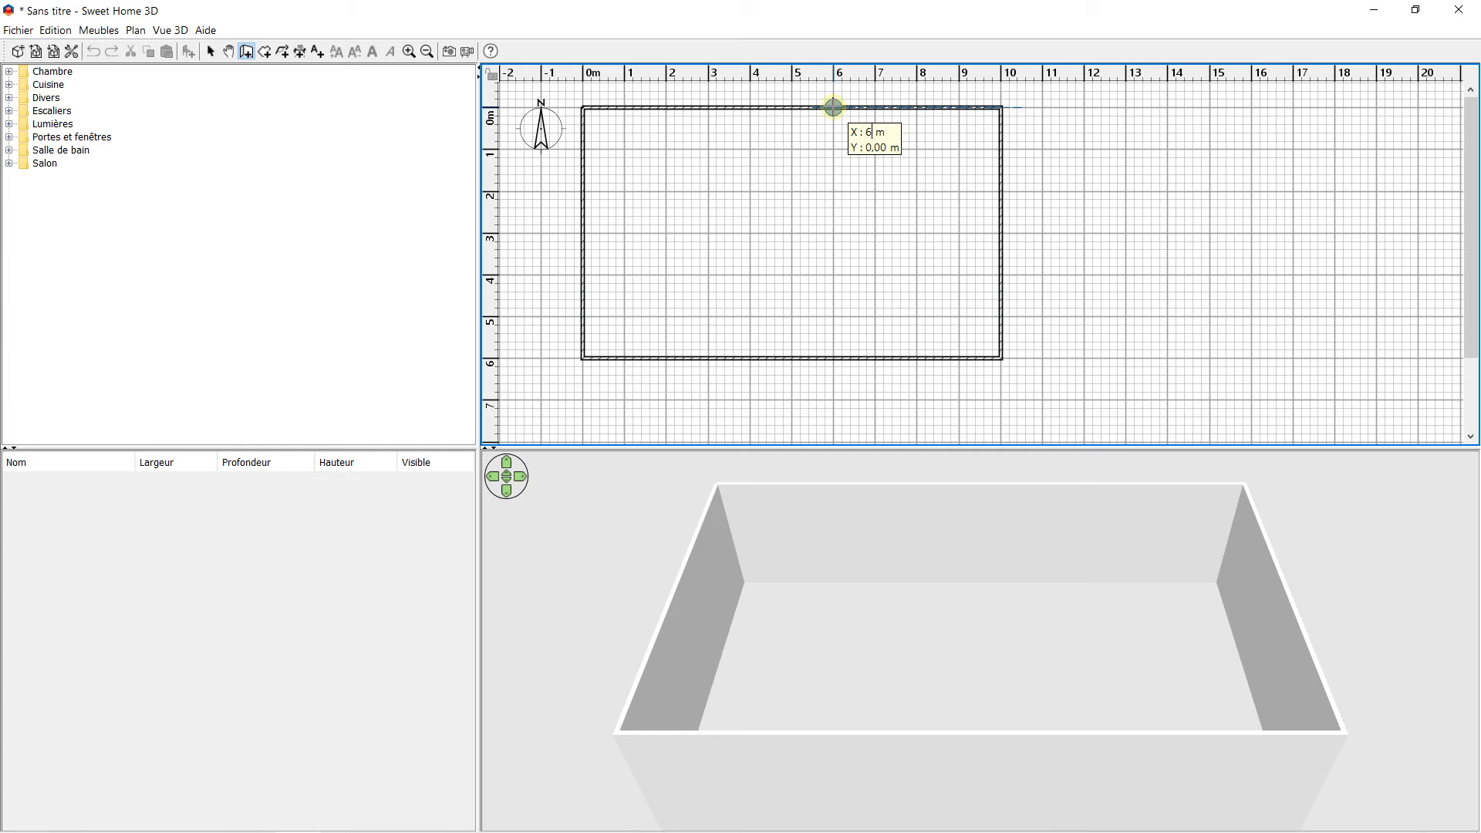
key("Return")
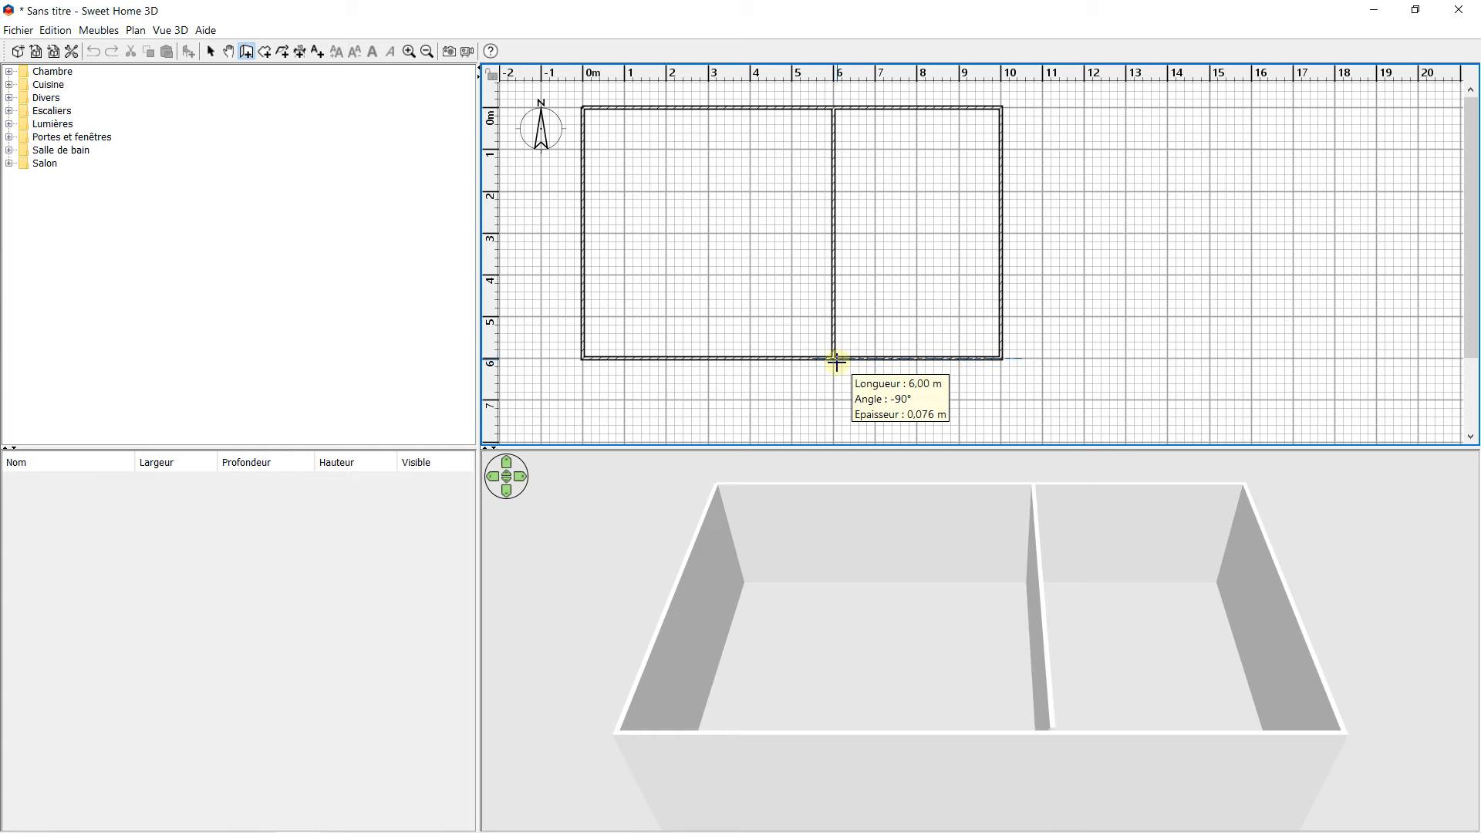
left_click(835, 357)
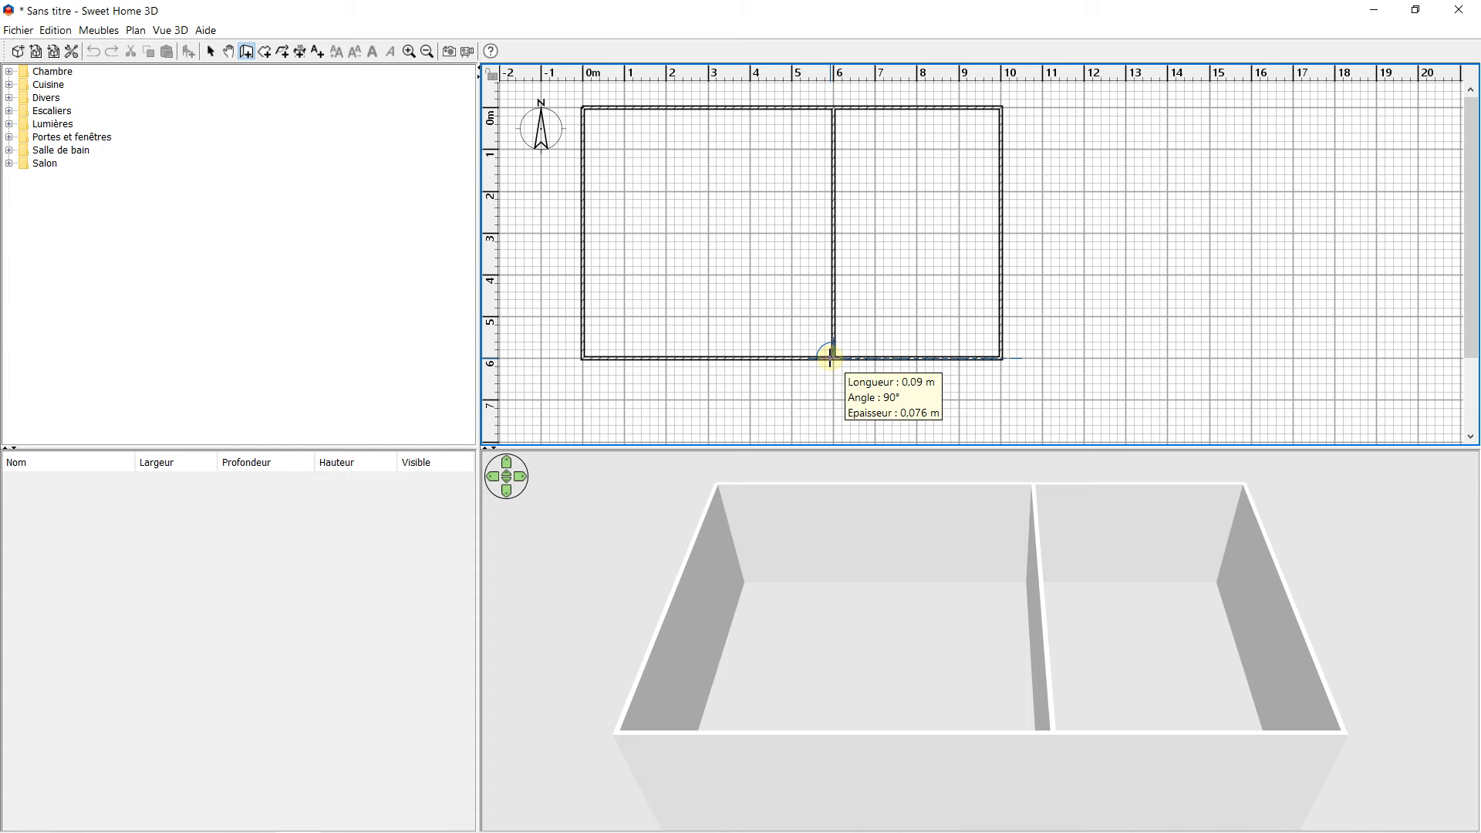
key("Escape")
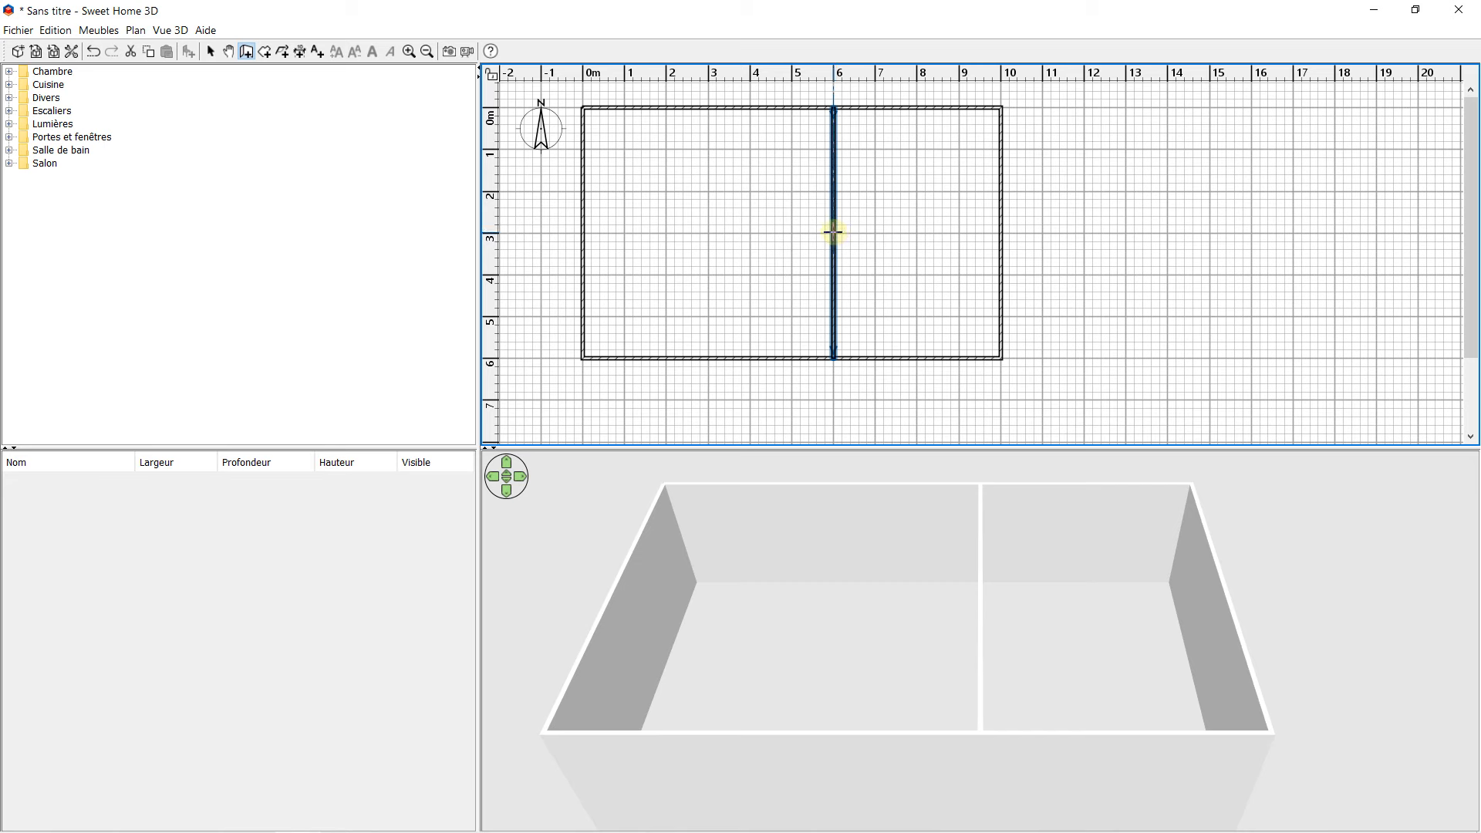
left_click(833, 232)
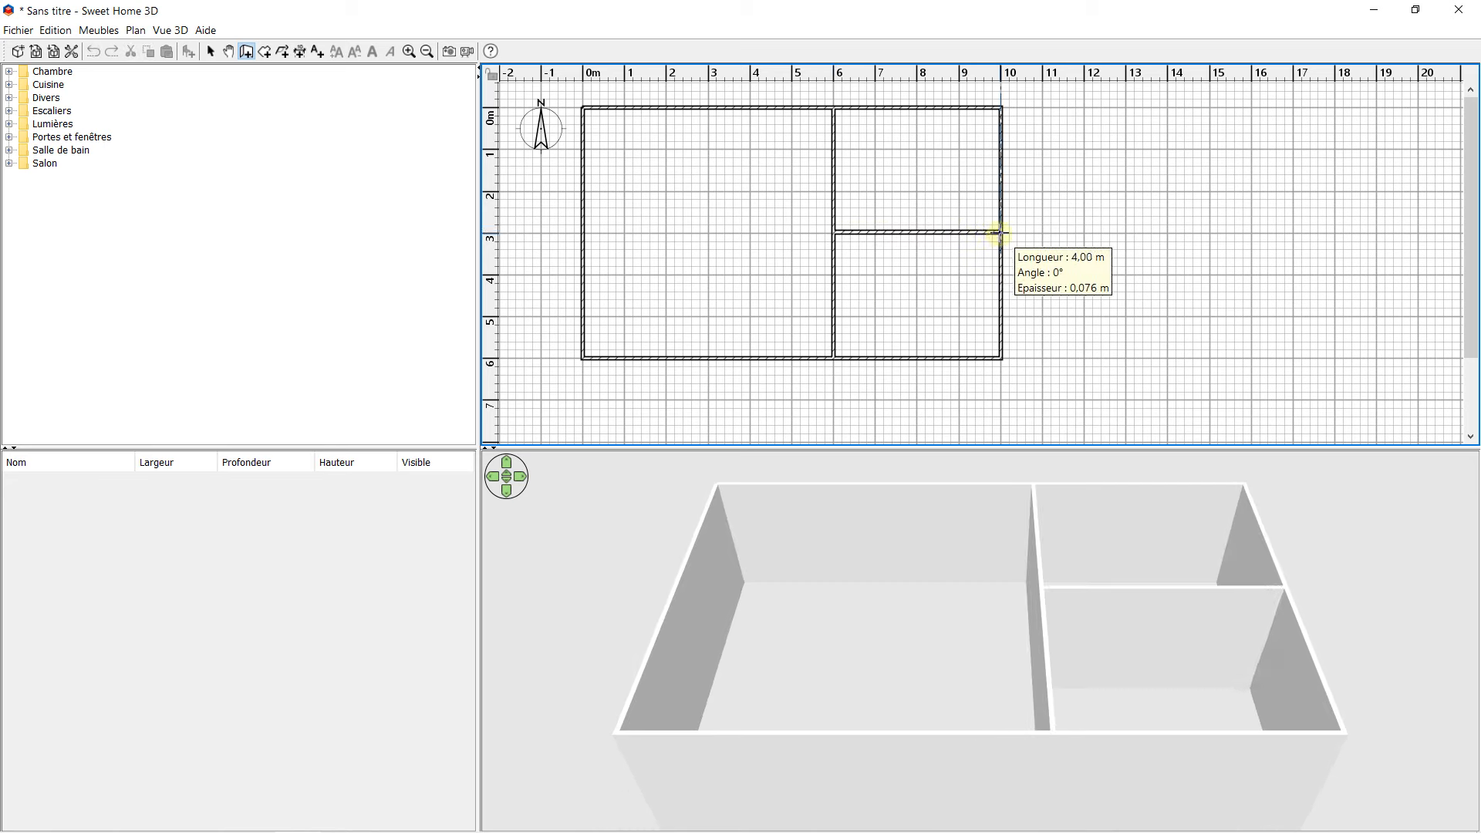
double_click(998, 232)
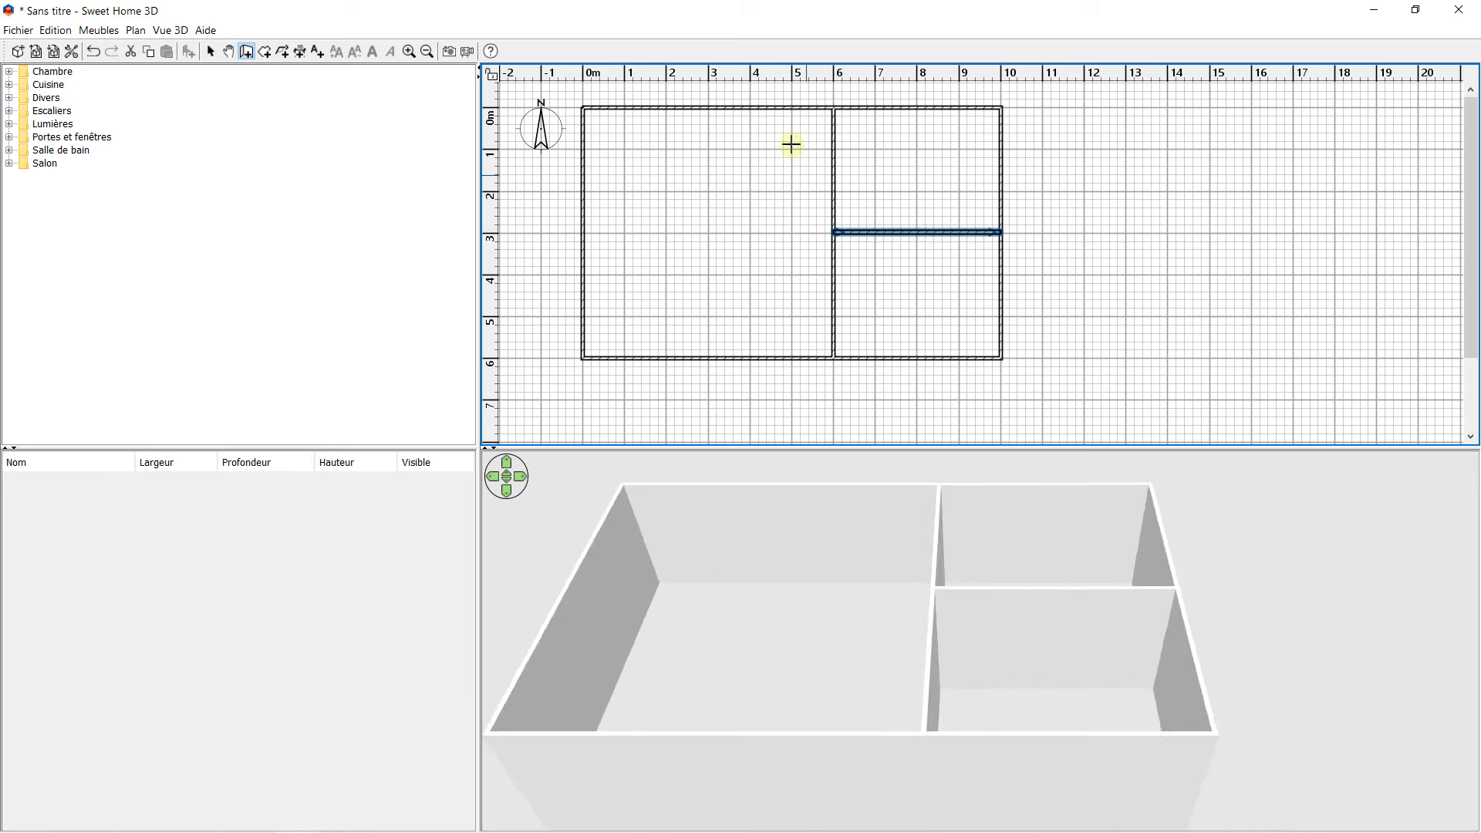
- Draw an L-shaped partition from the upper wall to the vertical partition, enclosing a small room about 3 m wide and 1.7 m deep
left_click(704, 108)
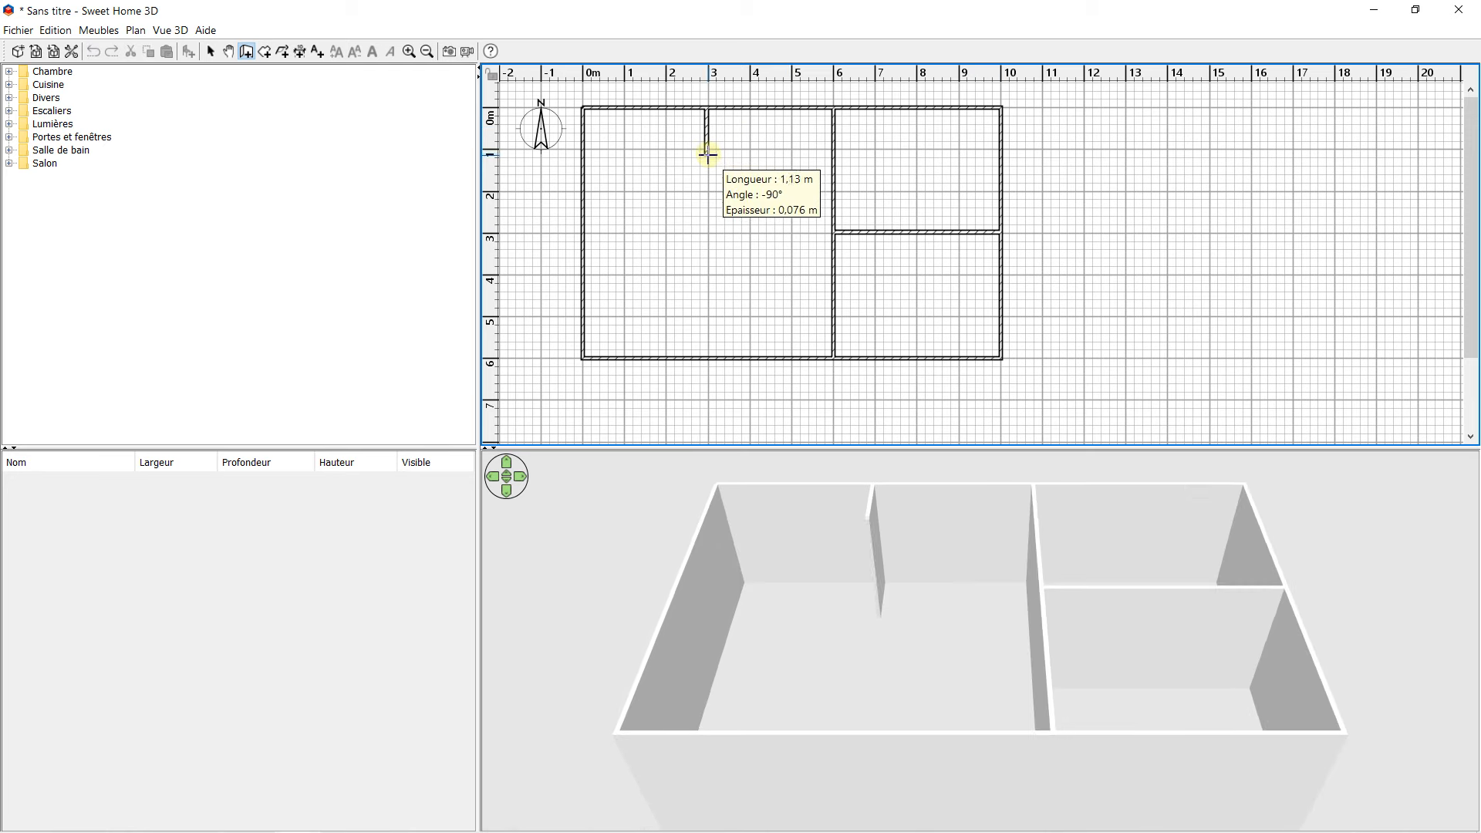
left_click(707, 176)
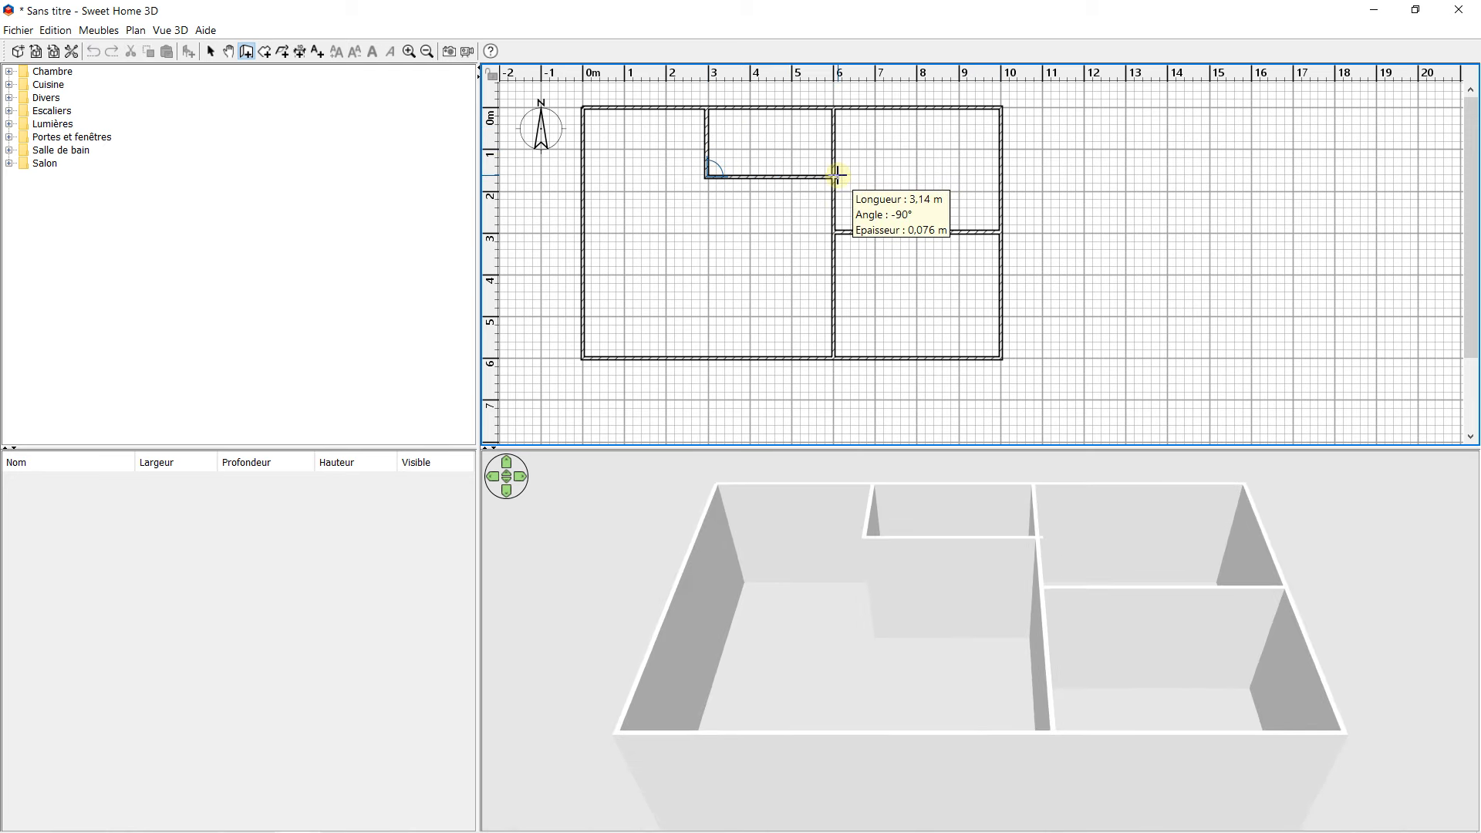
double_click(834, 176)
left_click(832, 176)
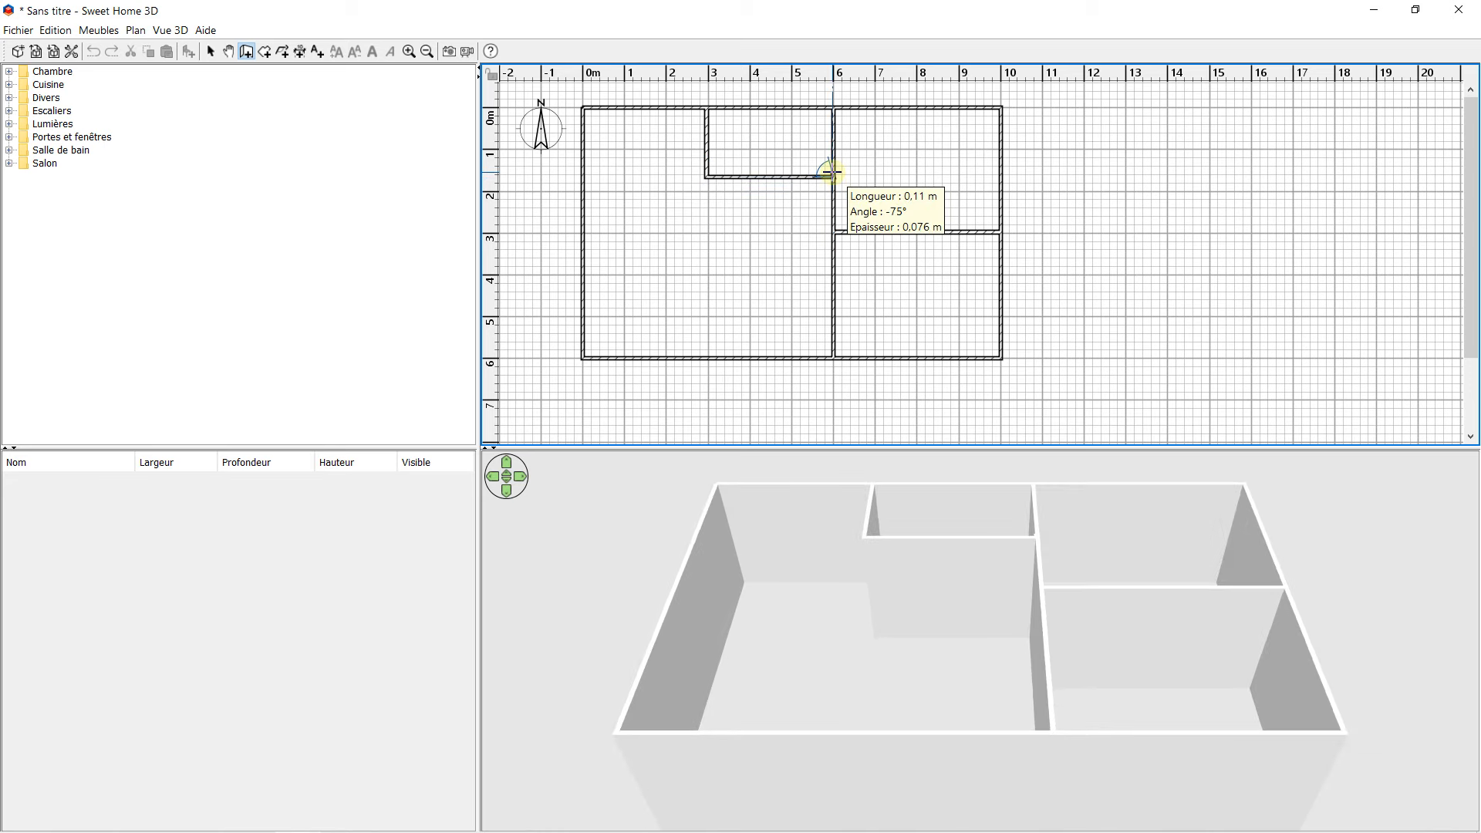
key("Escape")
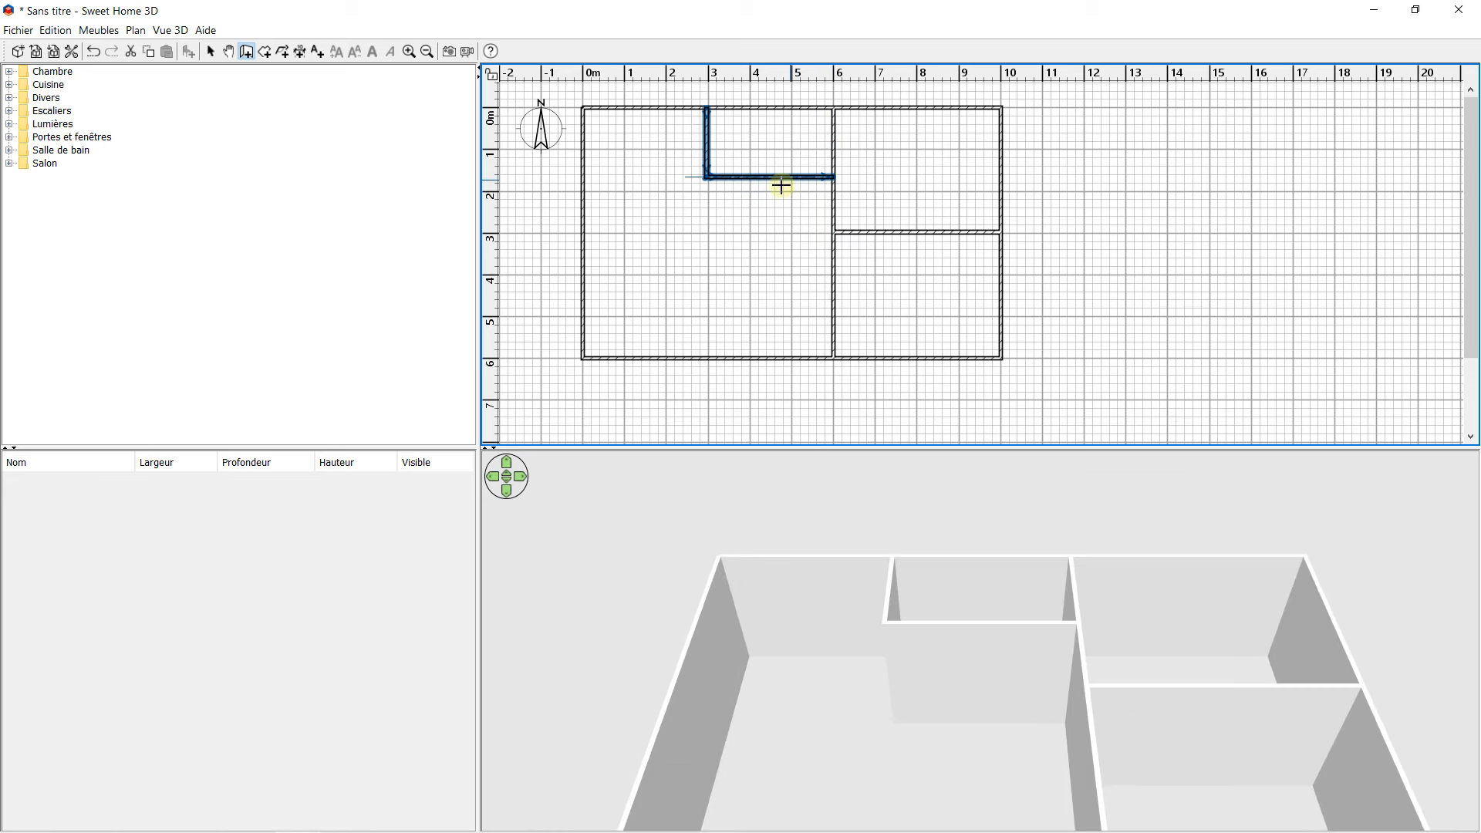
- Create rooms automatically inside each of the four areas enclosed by the walls
left_click(266, 52)
double_click(716, 192)
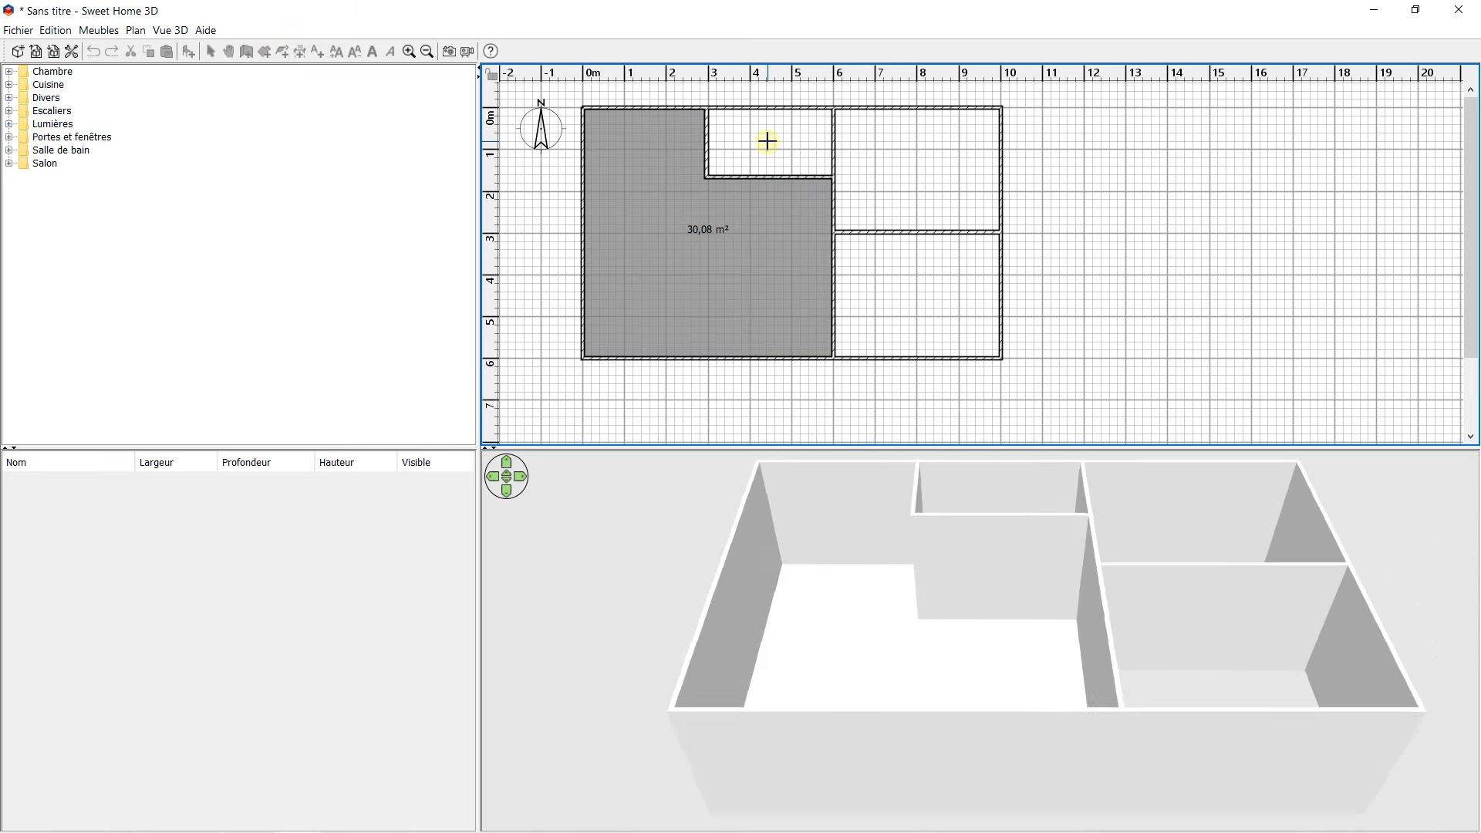
double_click(767, 139)
double_click(887, 175)
double_click(903, 287)
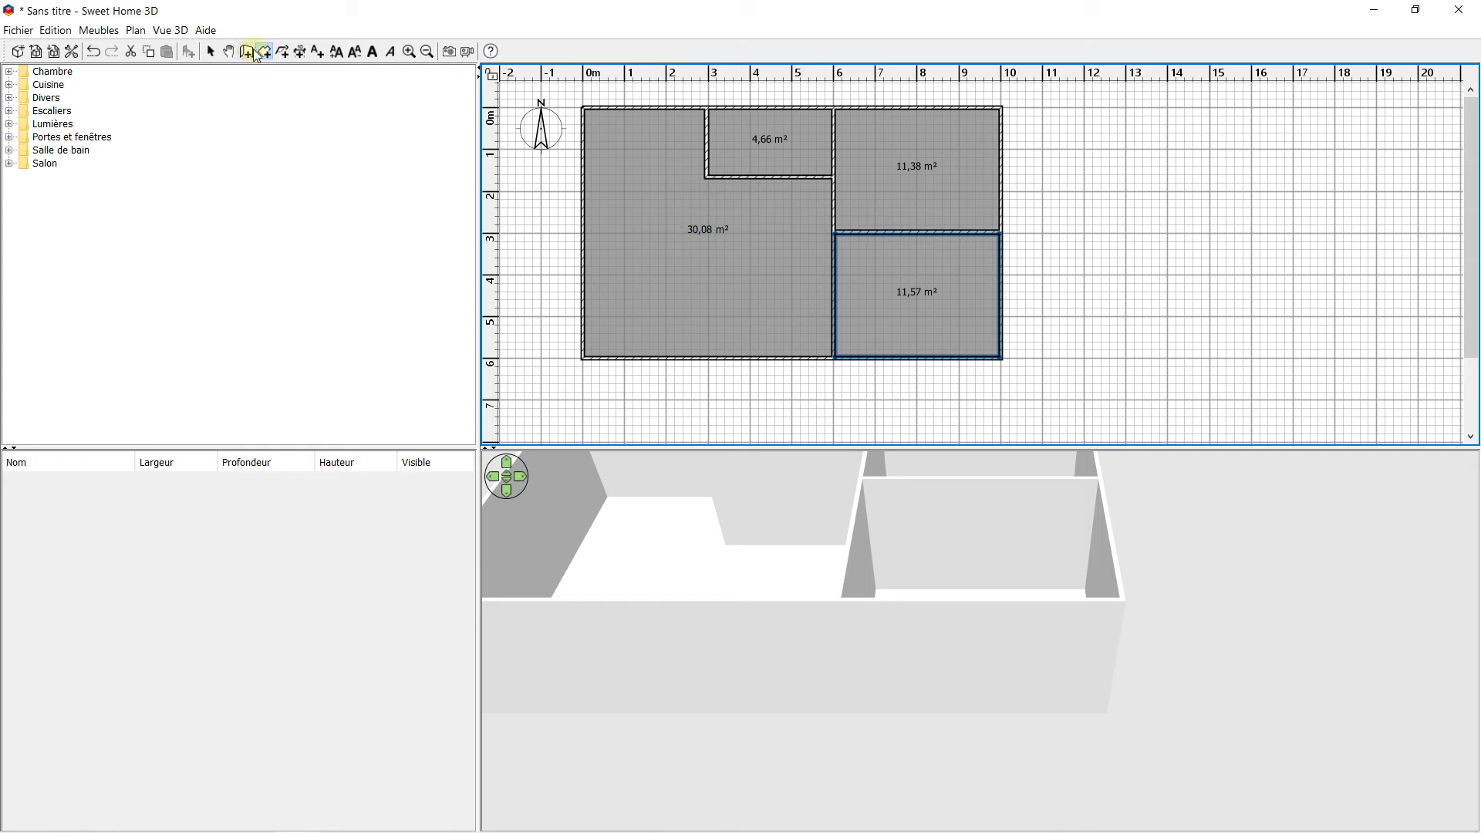
- Name the large L-shaped room "Salon"
left_click(211, 52)
double_click(703, 228)
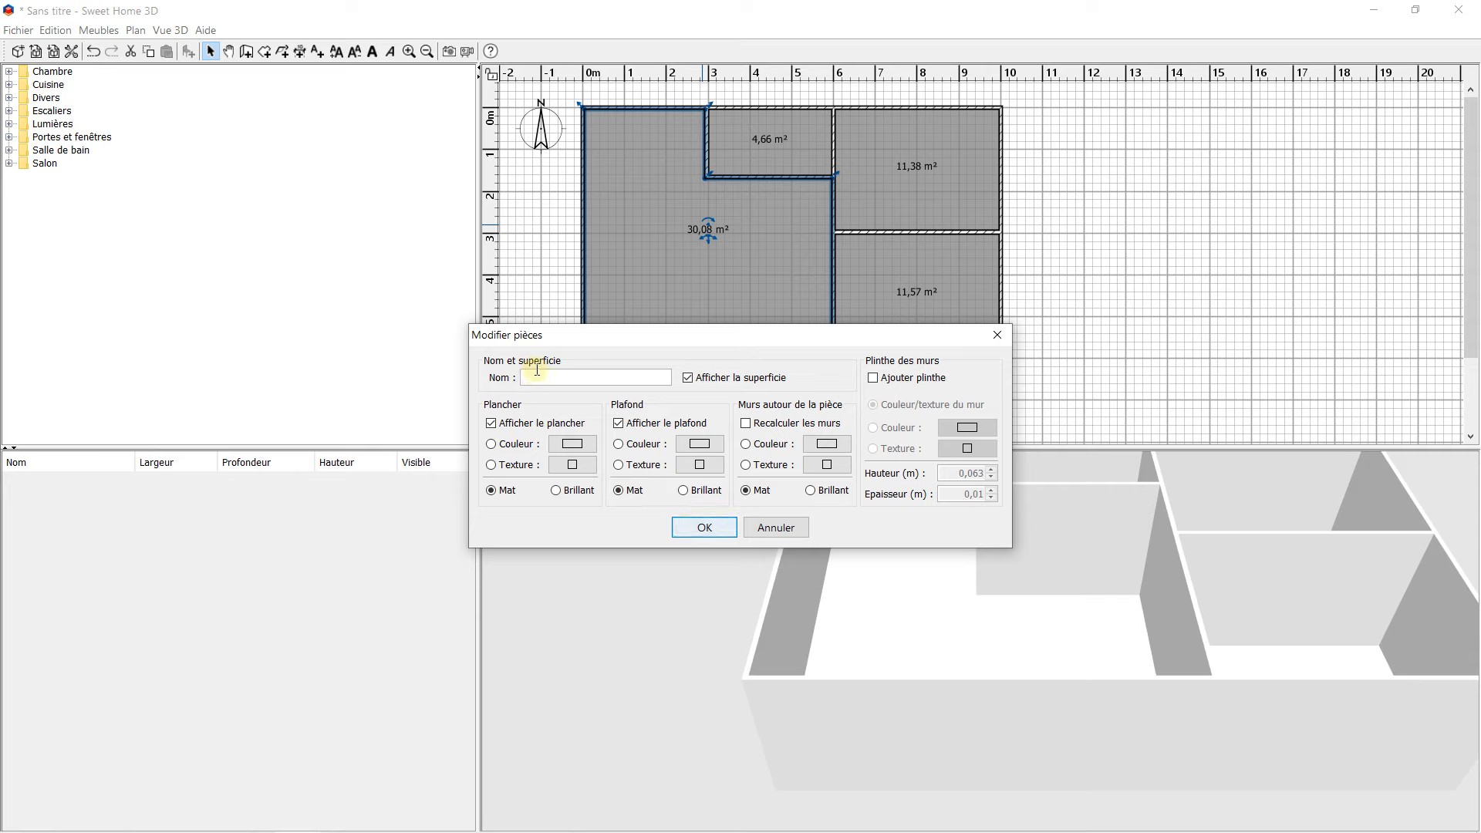
type("s")
key("BackSpace")
type("S")
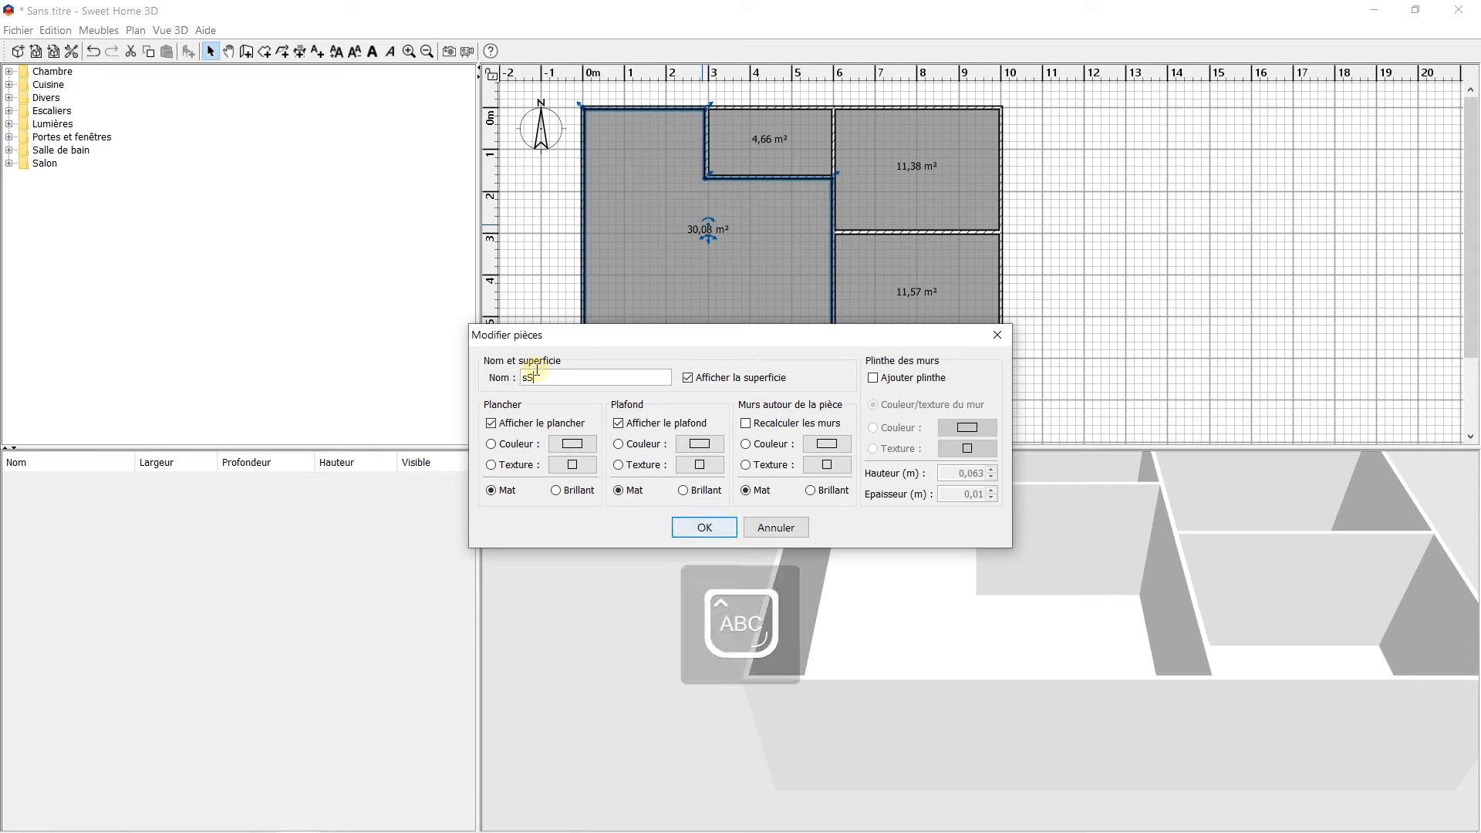
key("BackSpace")
key("BackSpace")
type("S")
key("Caps_Lock")
type("alon")
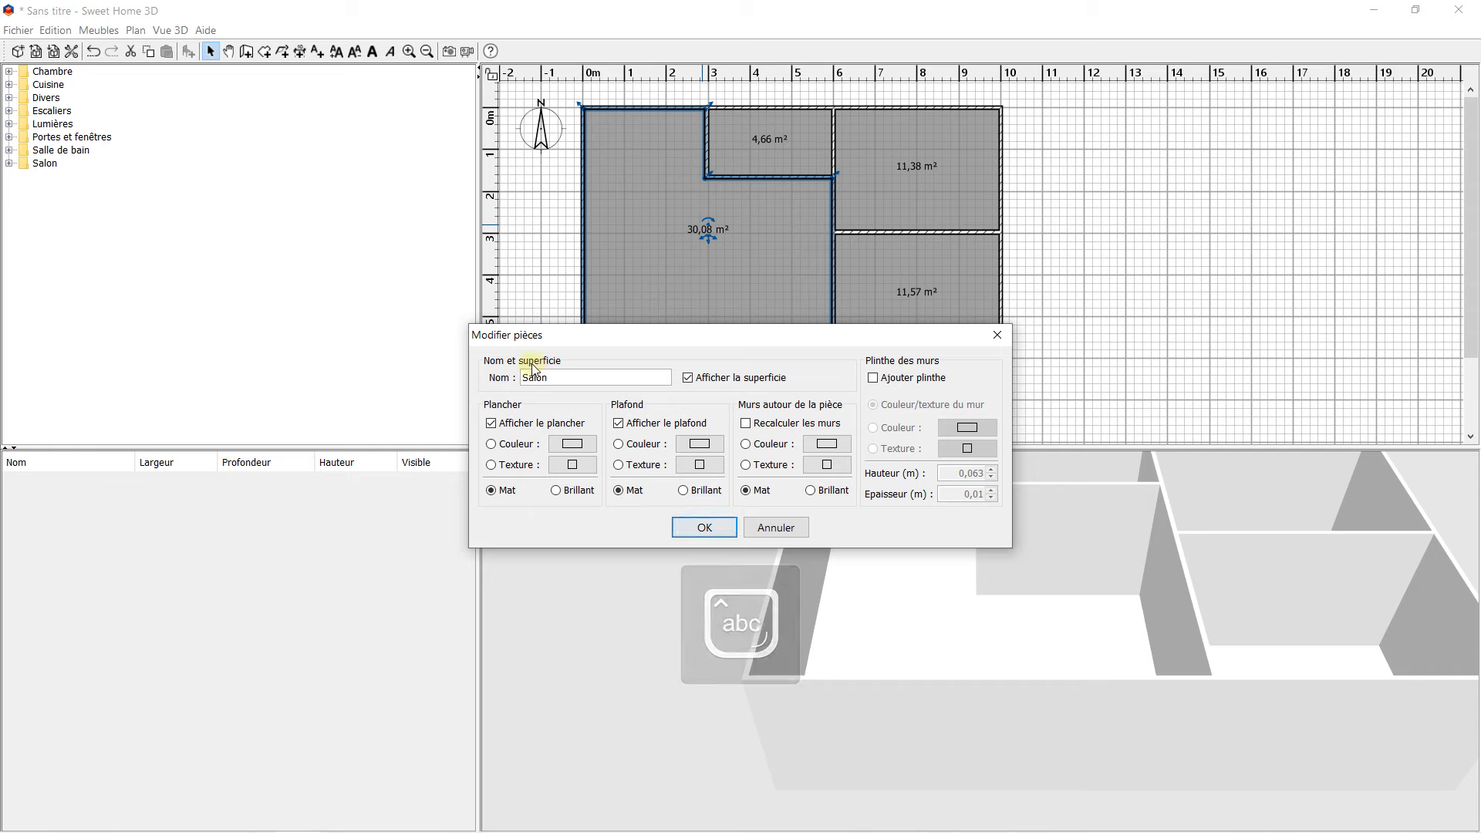
left_click(703, 527)
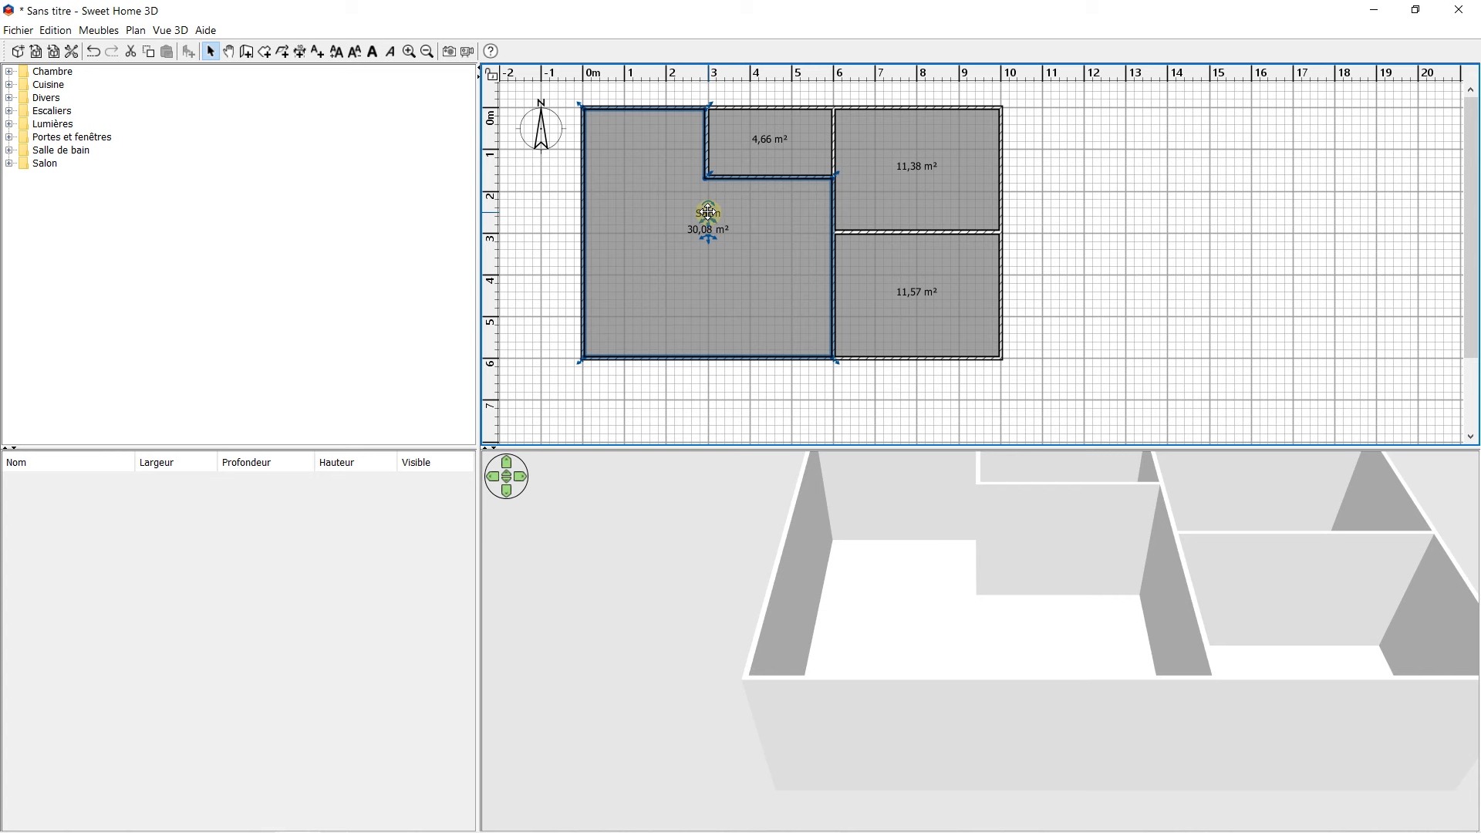
- Name the small room enclosed by the L-shaped partition "Salle de bain"
double_click(776, 140)
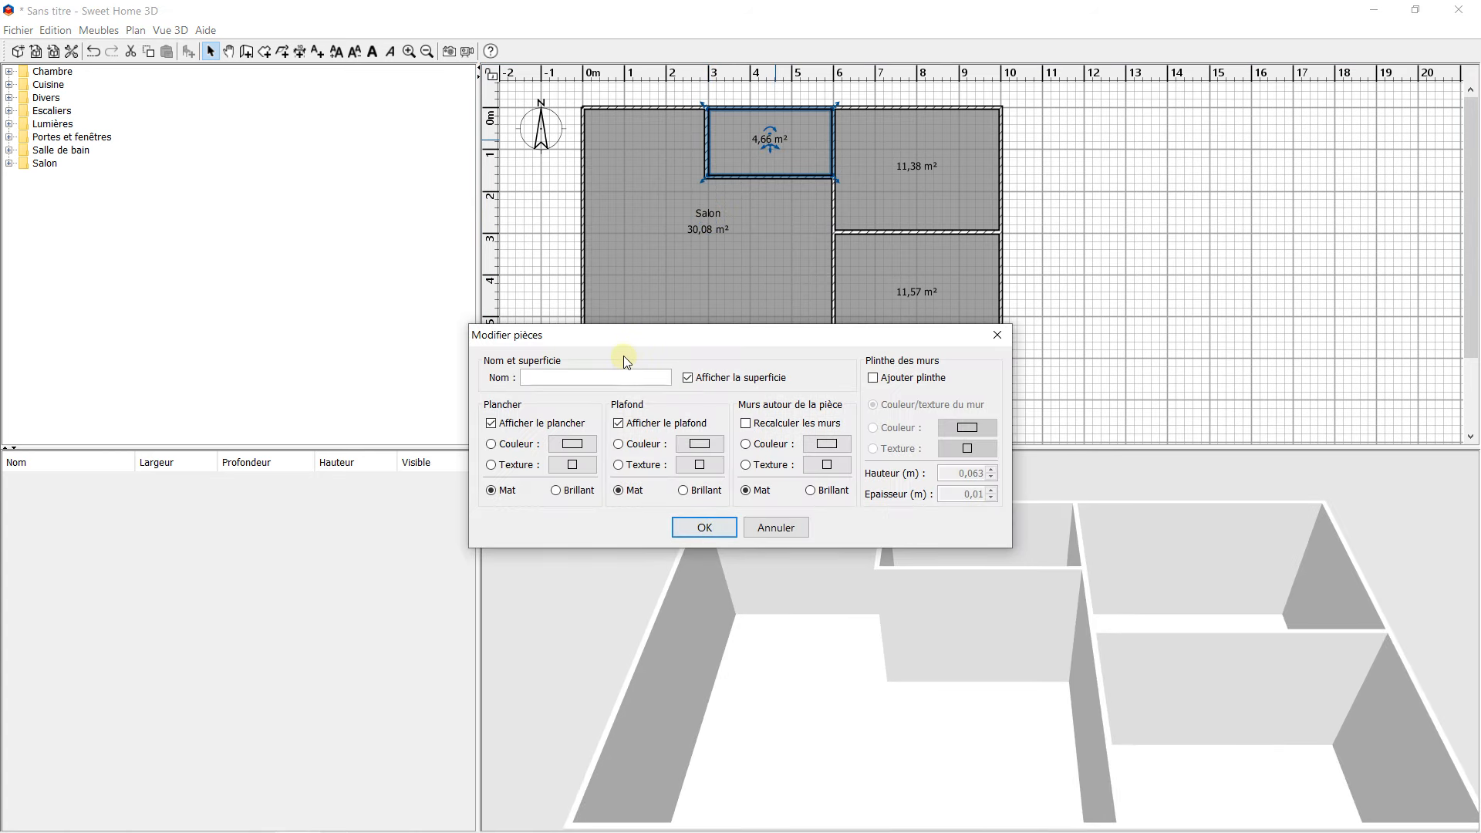
type("Cu")
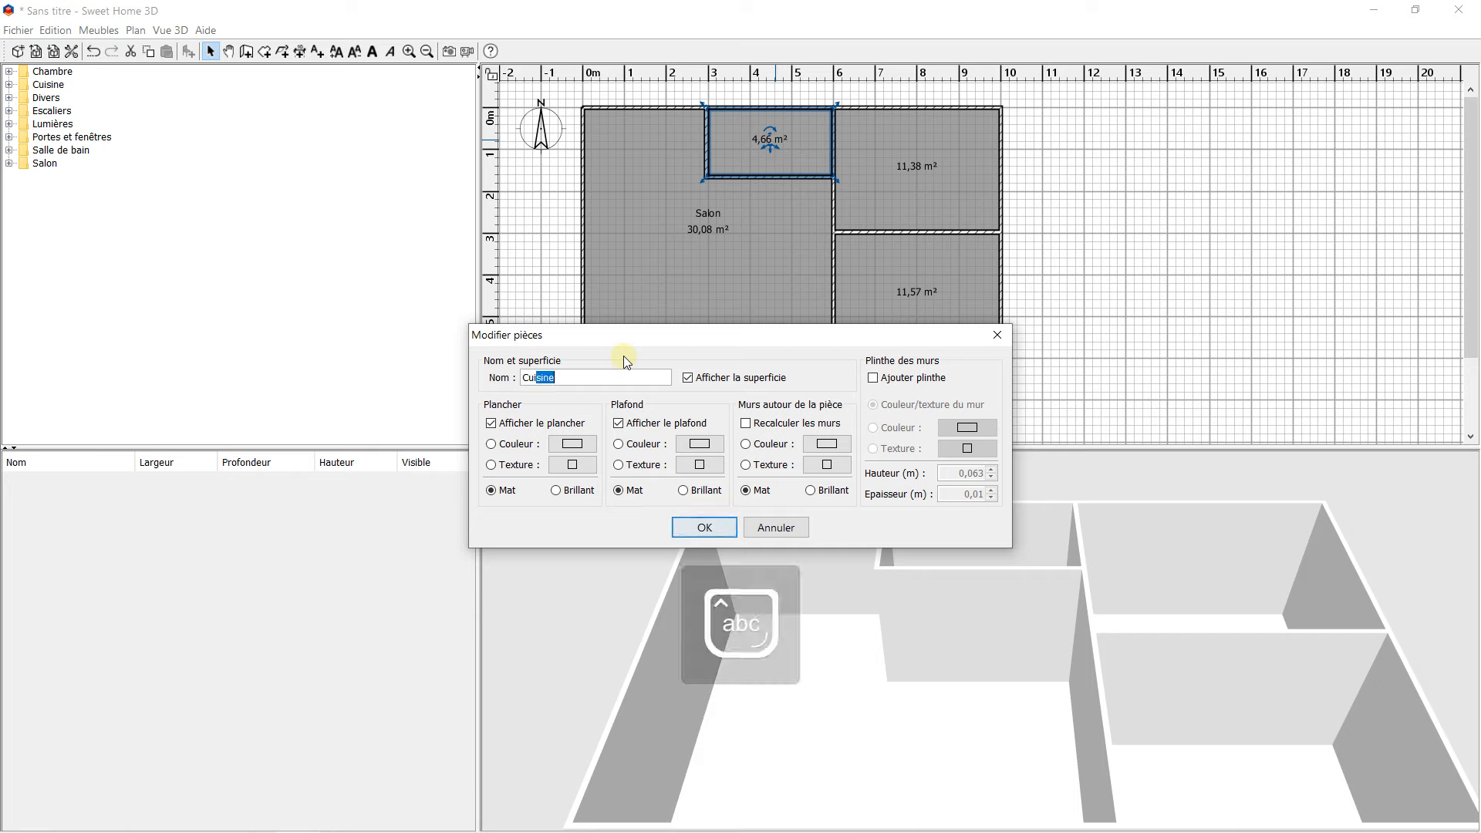
key("BackSpace")
key("BackSpace")
key("BackSpace")
key("Caps_Lock")
type("Salle de ba")
key("Caps_Lock")
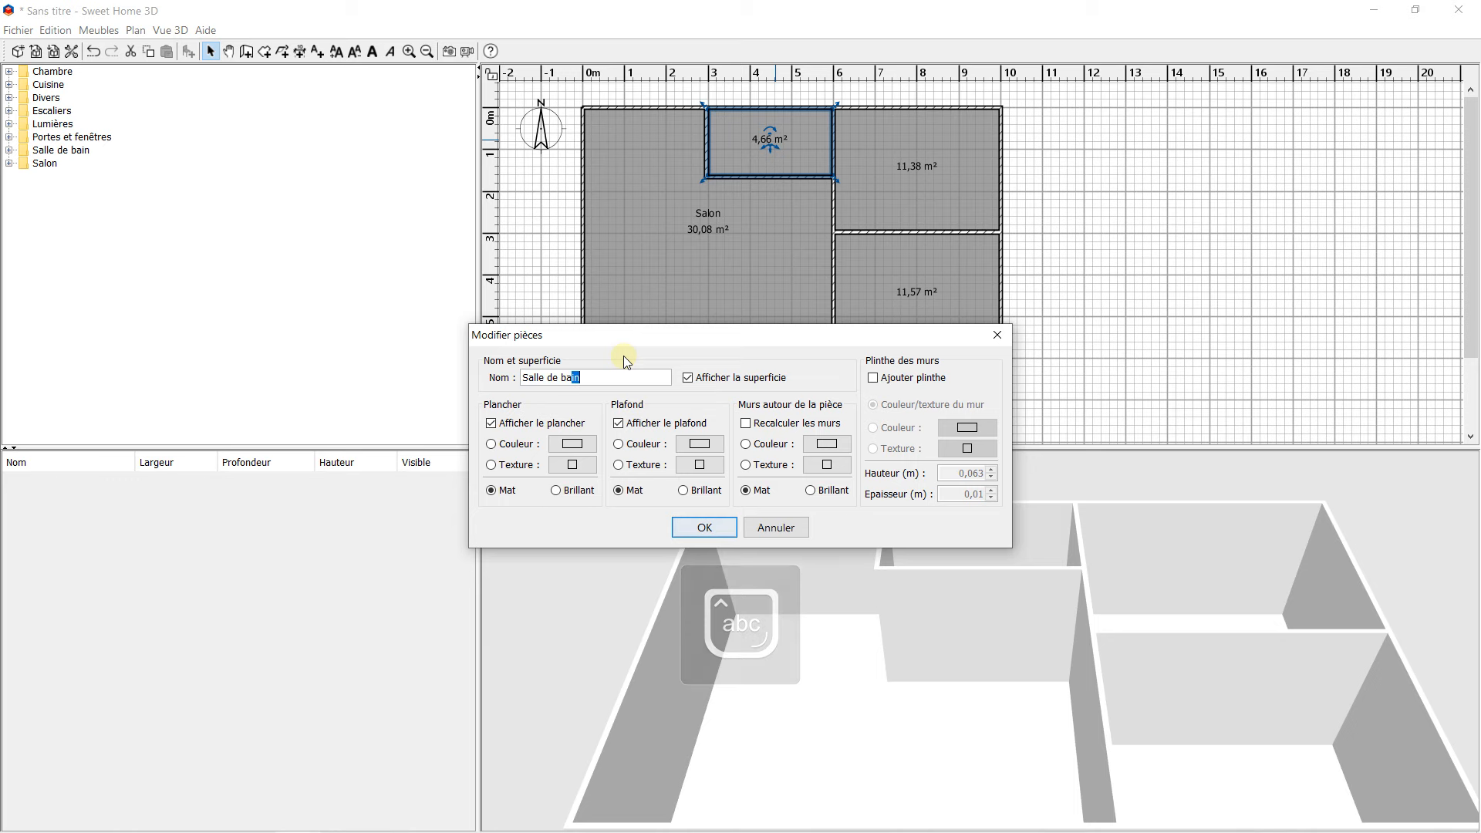
key("Return")
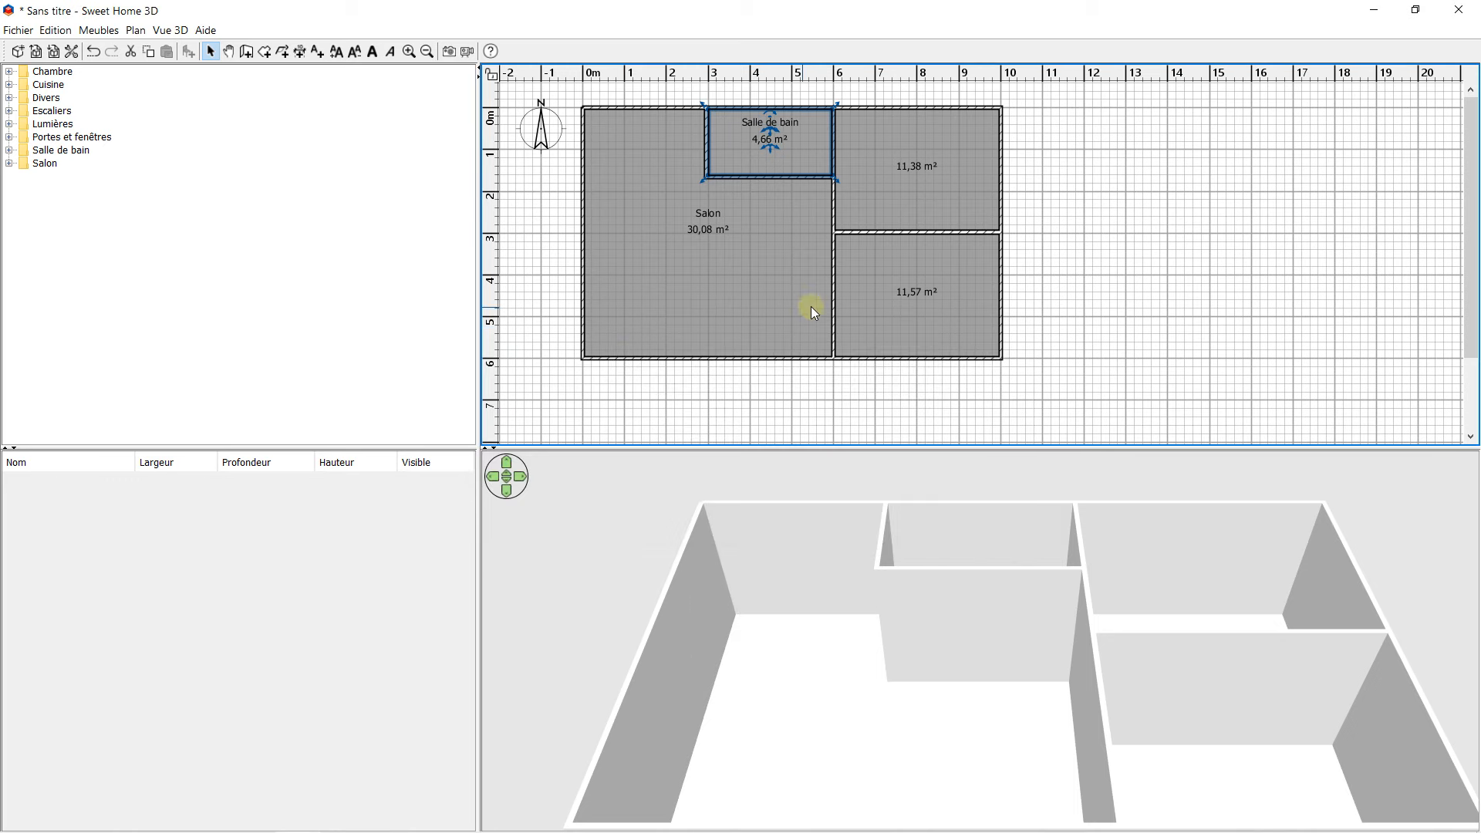
- Name the upper room east of the vertical partition "Bureau"
double_click(932, 178)
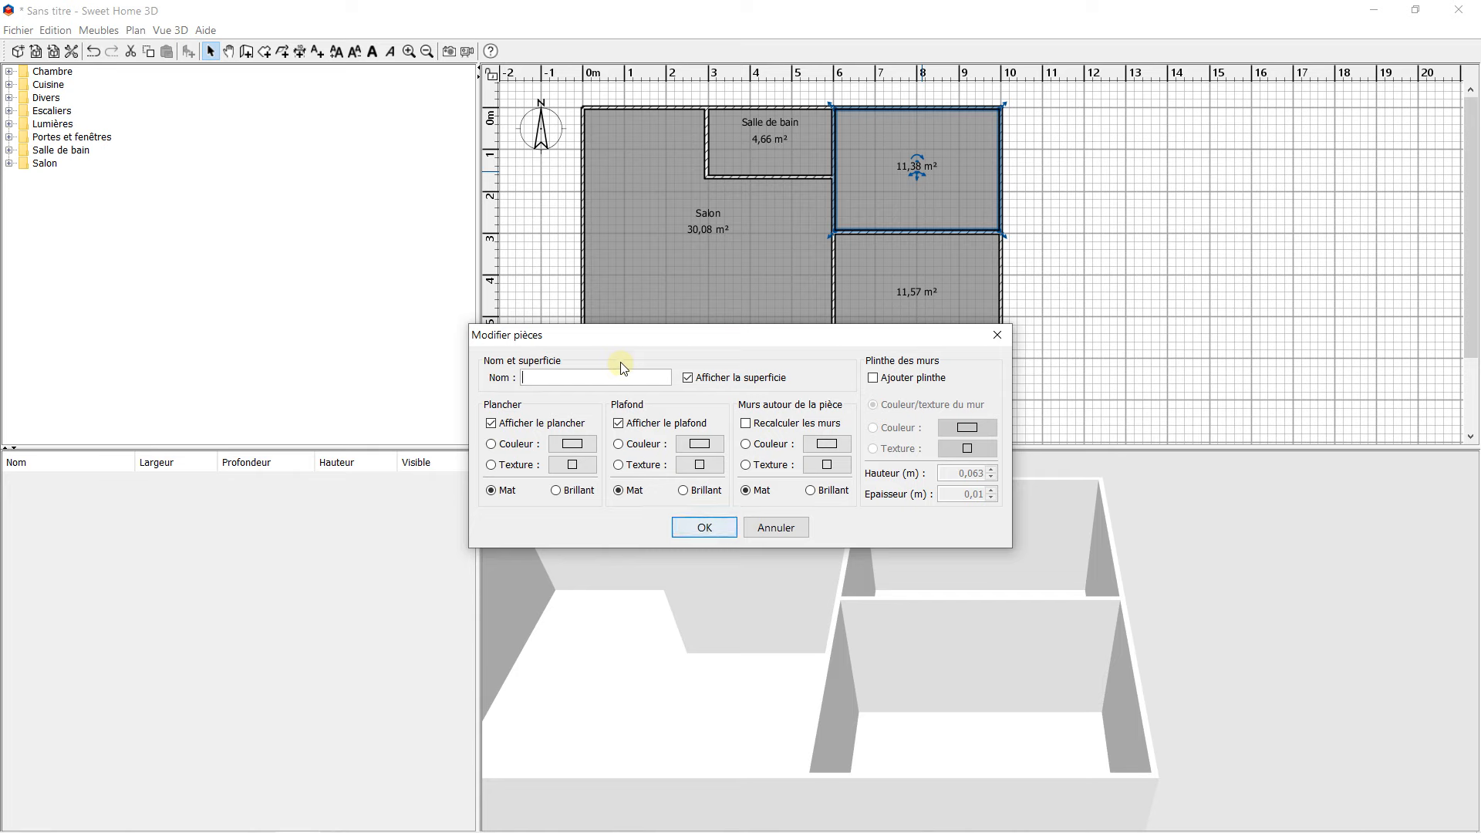
key("Caps_Lock")
type("B")
key("Caps_Lock")
type("ureau")
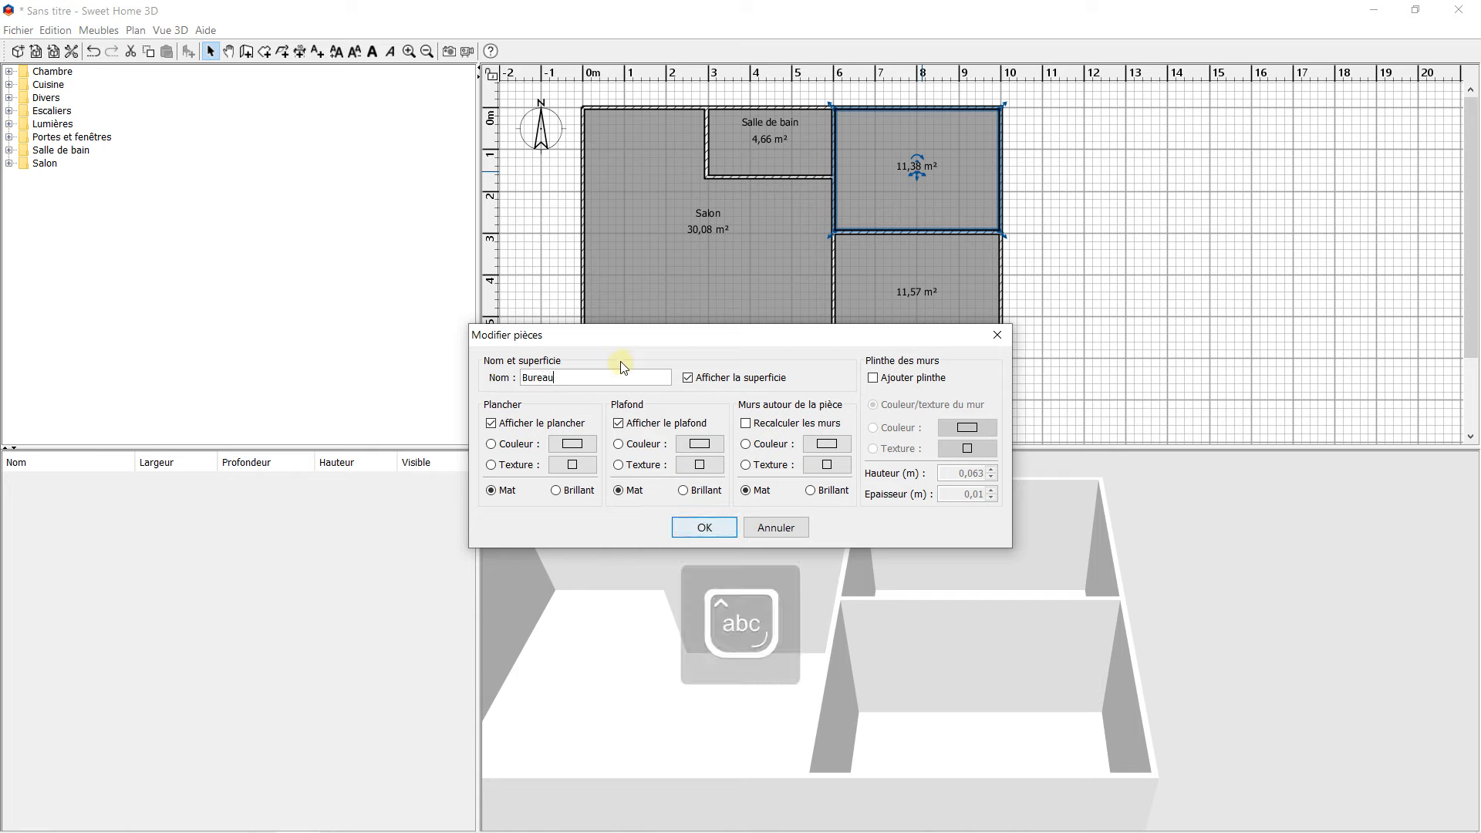
key("Return")
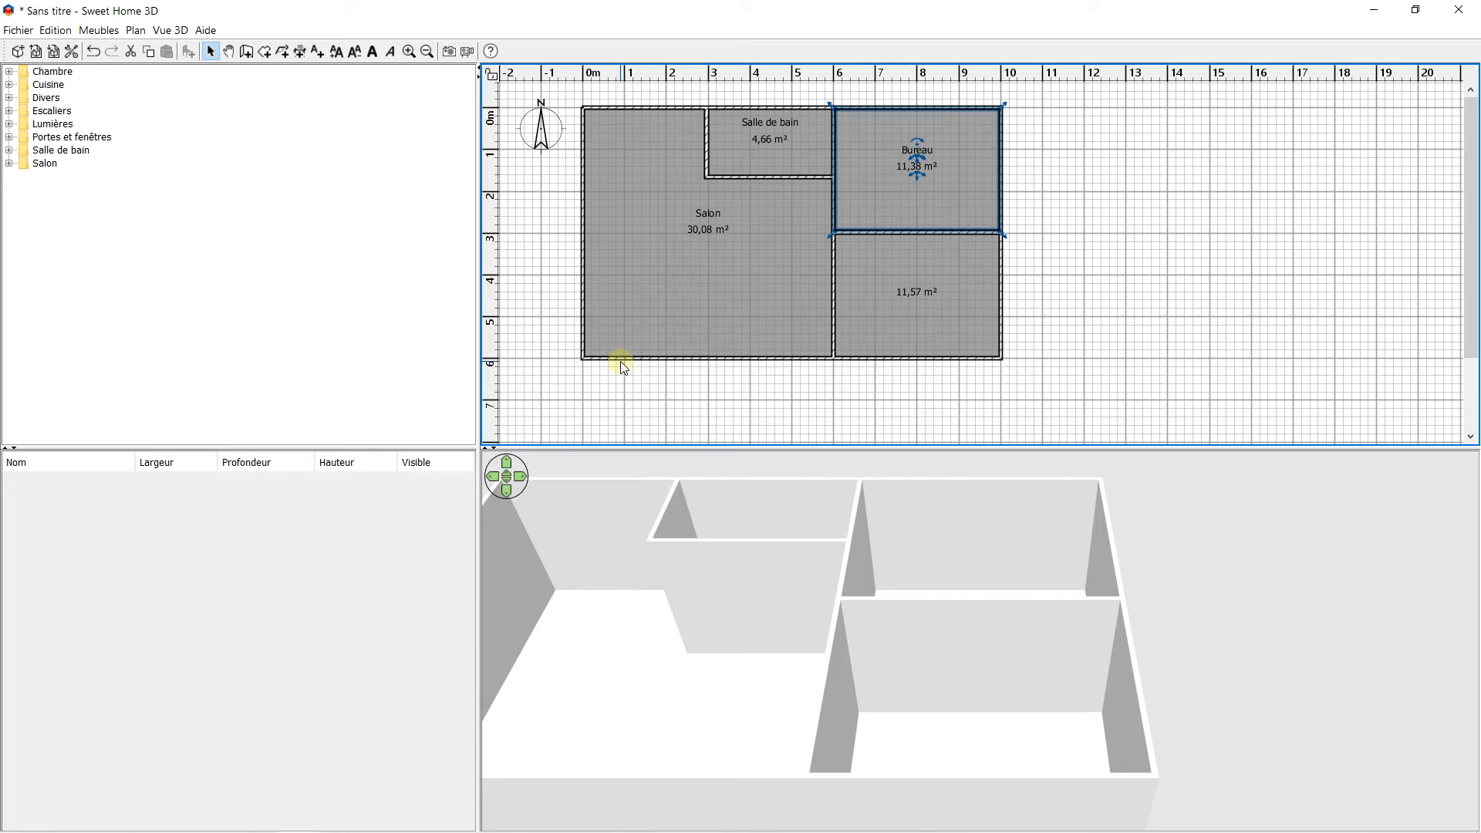
- Name the lower room east of the vertical partition "Chambre"
double_click(918, 293)
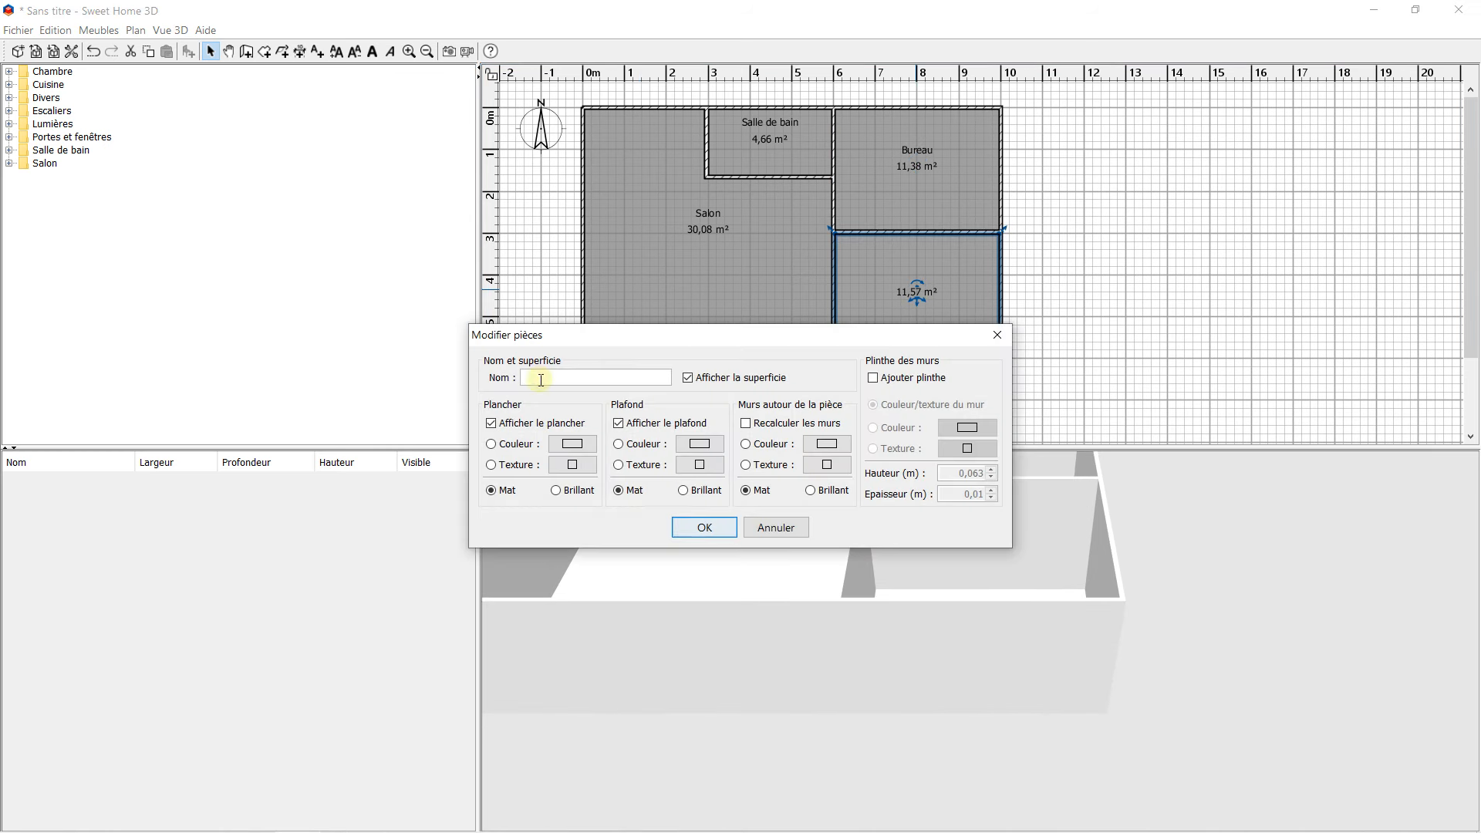
key("Caps_Lock")
type("C")
key("Caps_Lock")
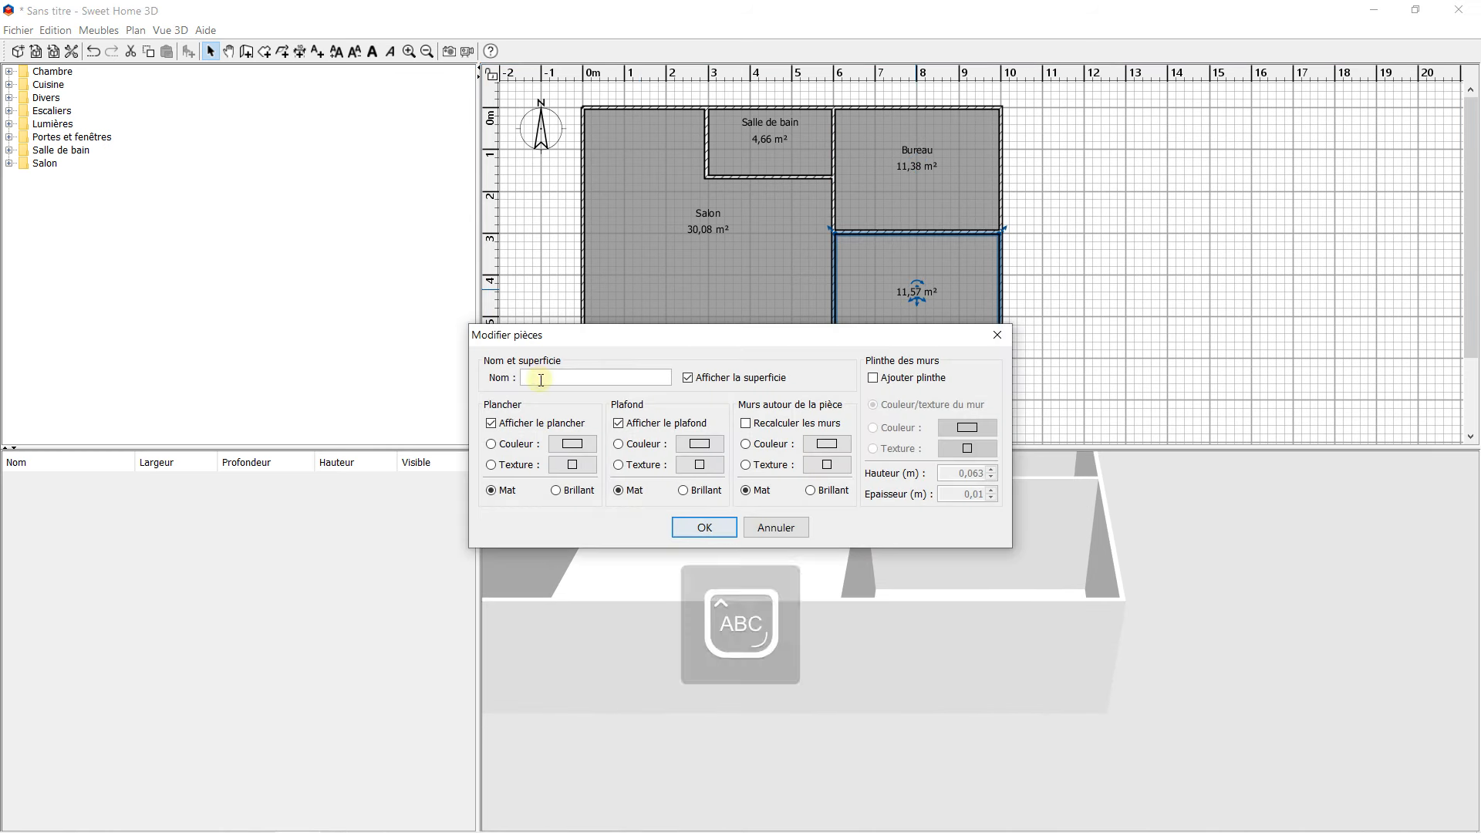
type("hambre")
key("Return")
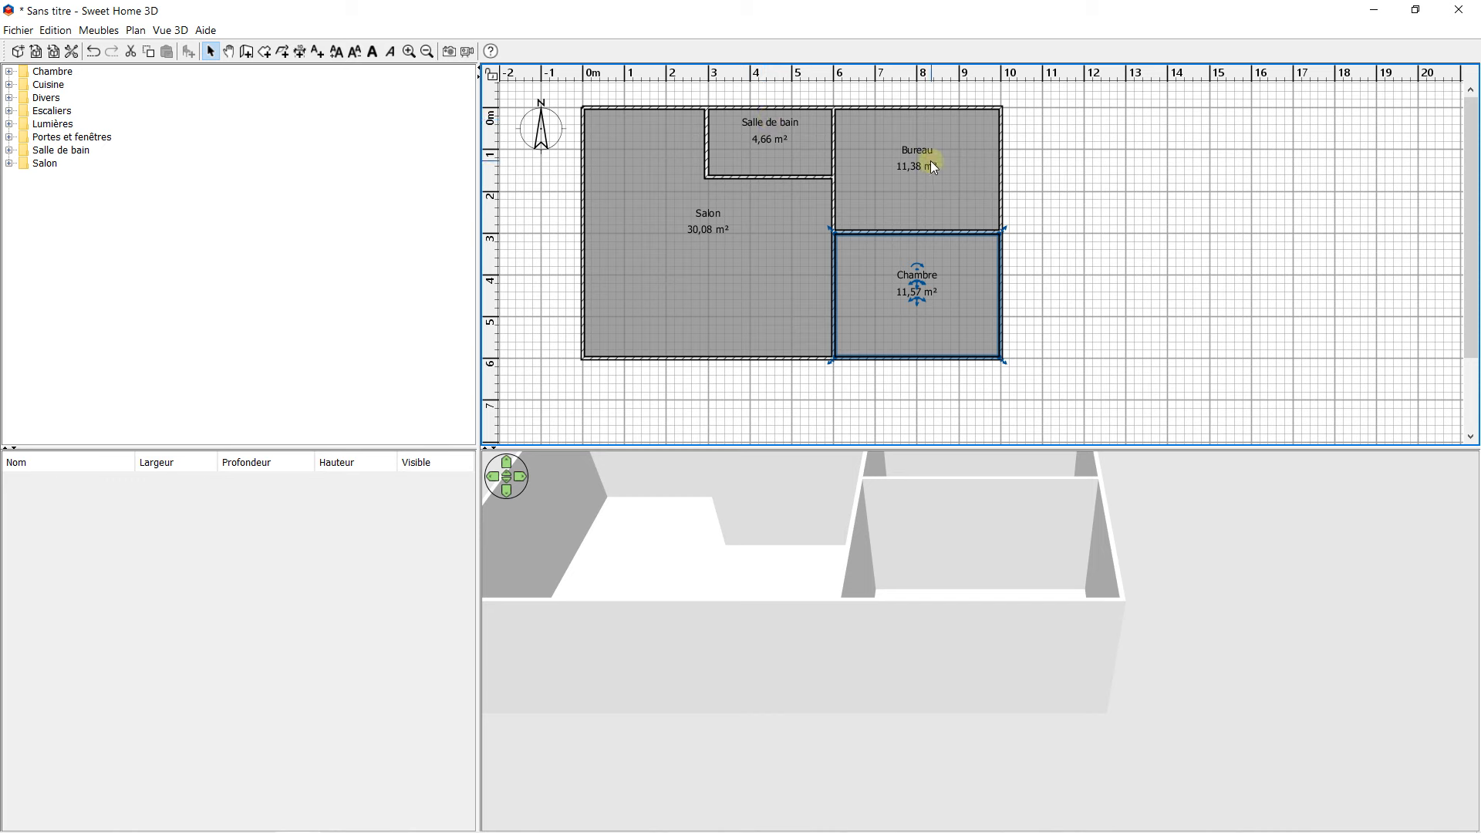
- Try to move the "Salon" name label slightly lower, and undo the move
left_click(706, 229)
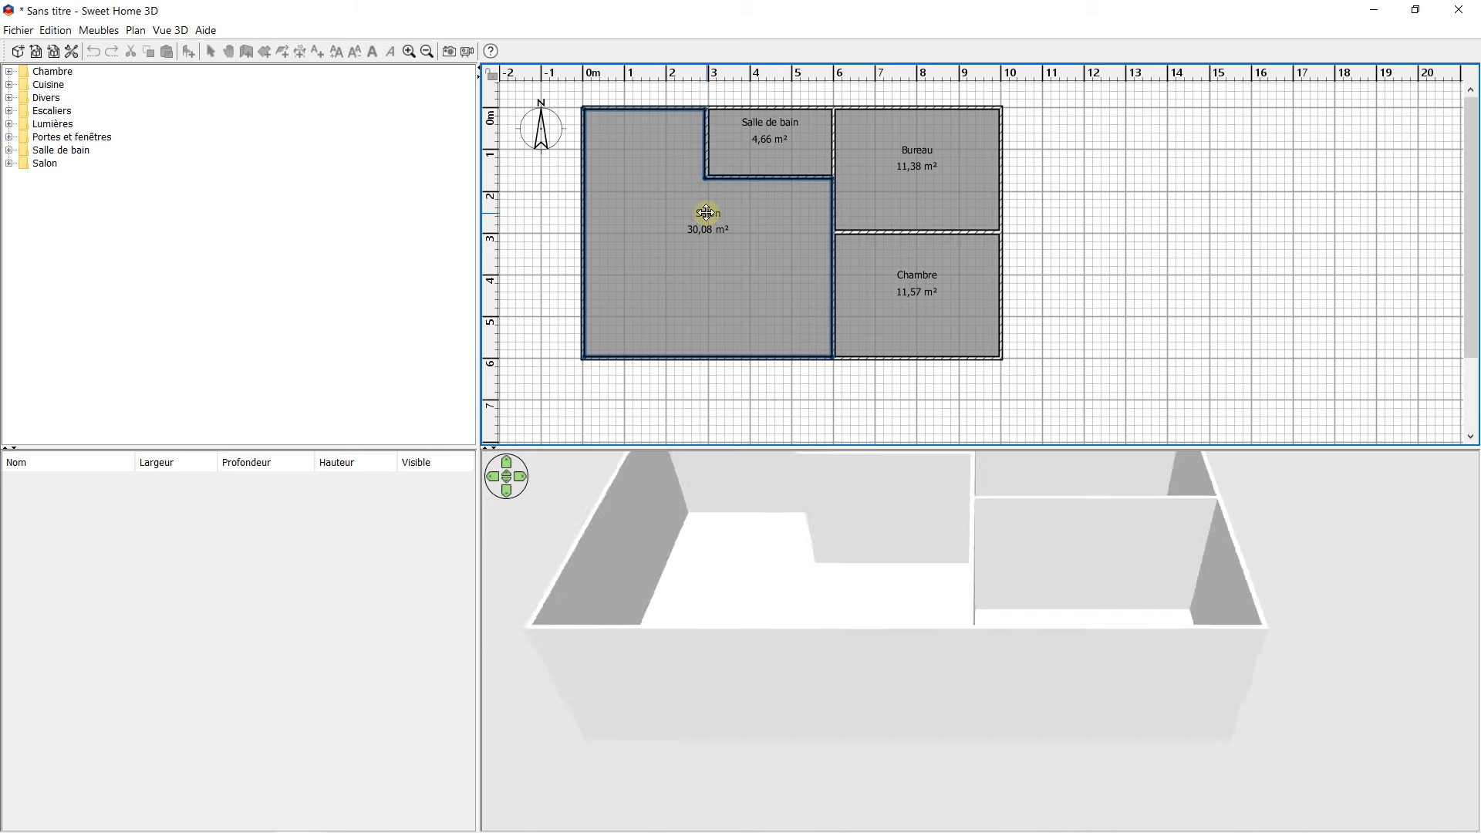
left_click(553, 221)
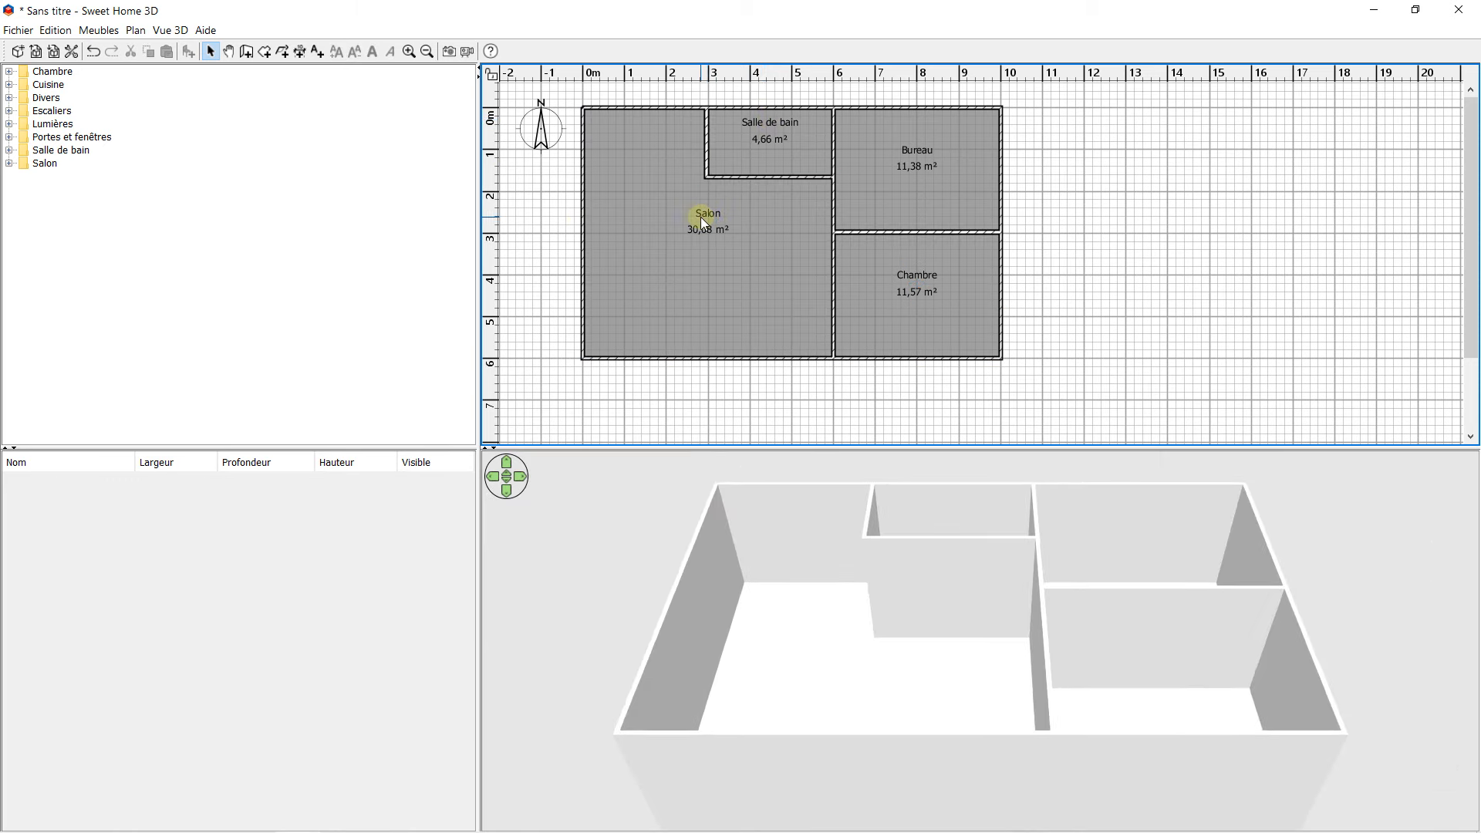
scroll(715, 207, "up", 2, "ctrl")
scroll(891, 209, "up", 3, "ctrl")
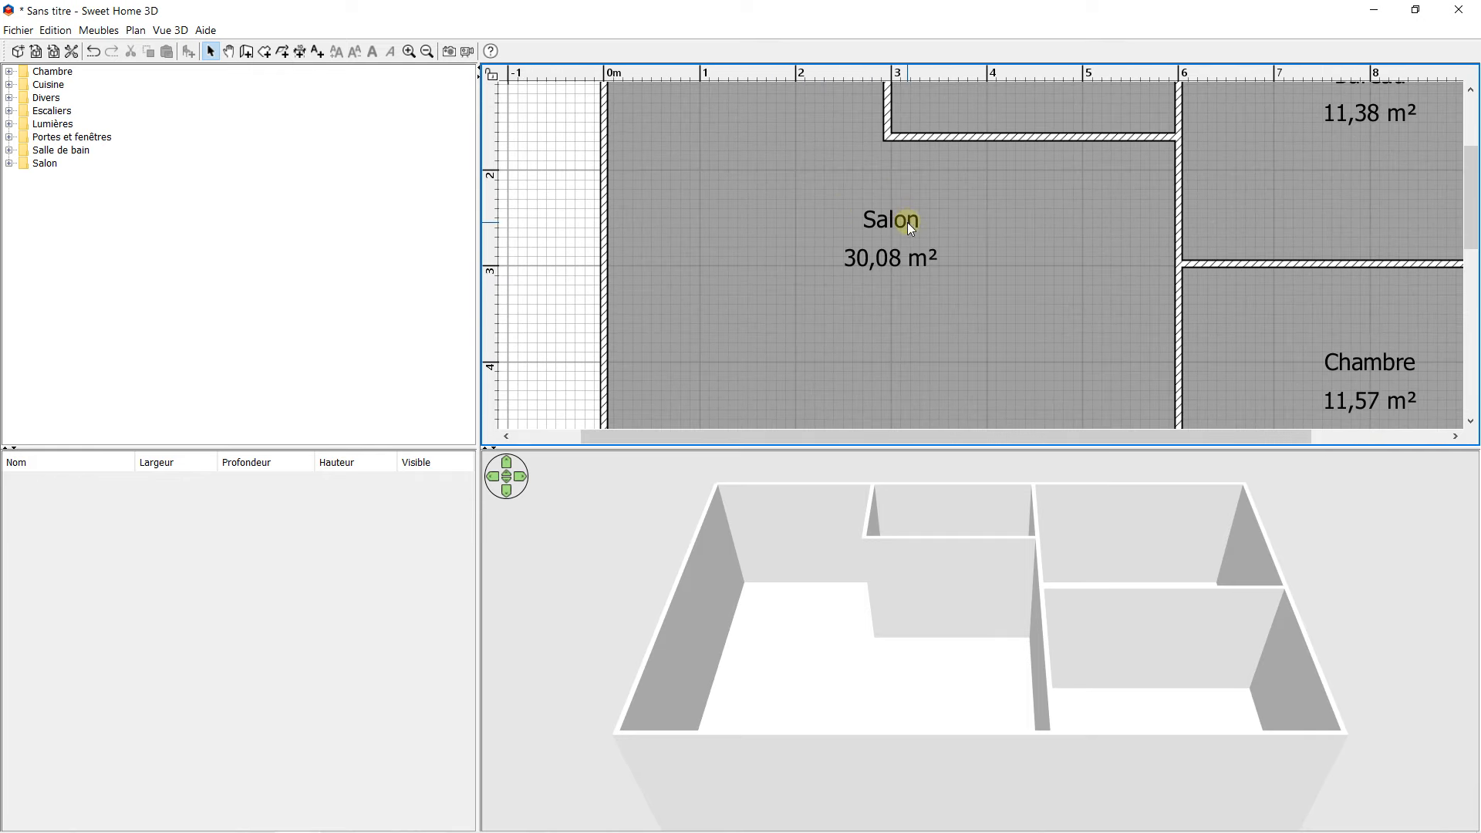
left_click(890, 216)
mouse_move(888, 214)
left_mouse_down()
mouse_move(840, 254)
mouse_move(836, 208)
mouse_move(863, 247)
mouse_move(889, 233)
left_mouse_up()
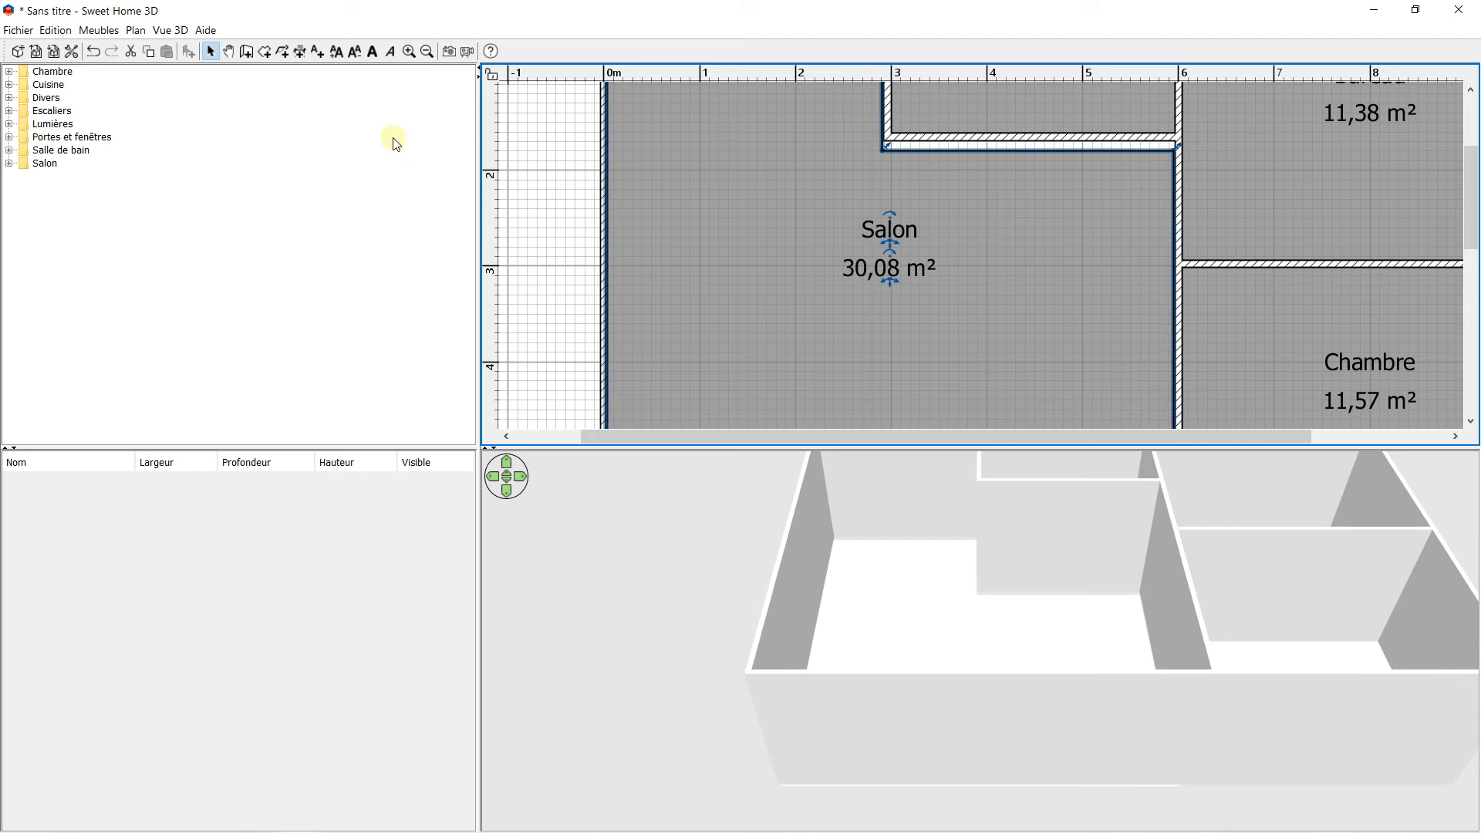
left_click(93, 52)
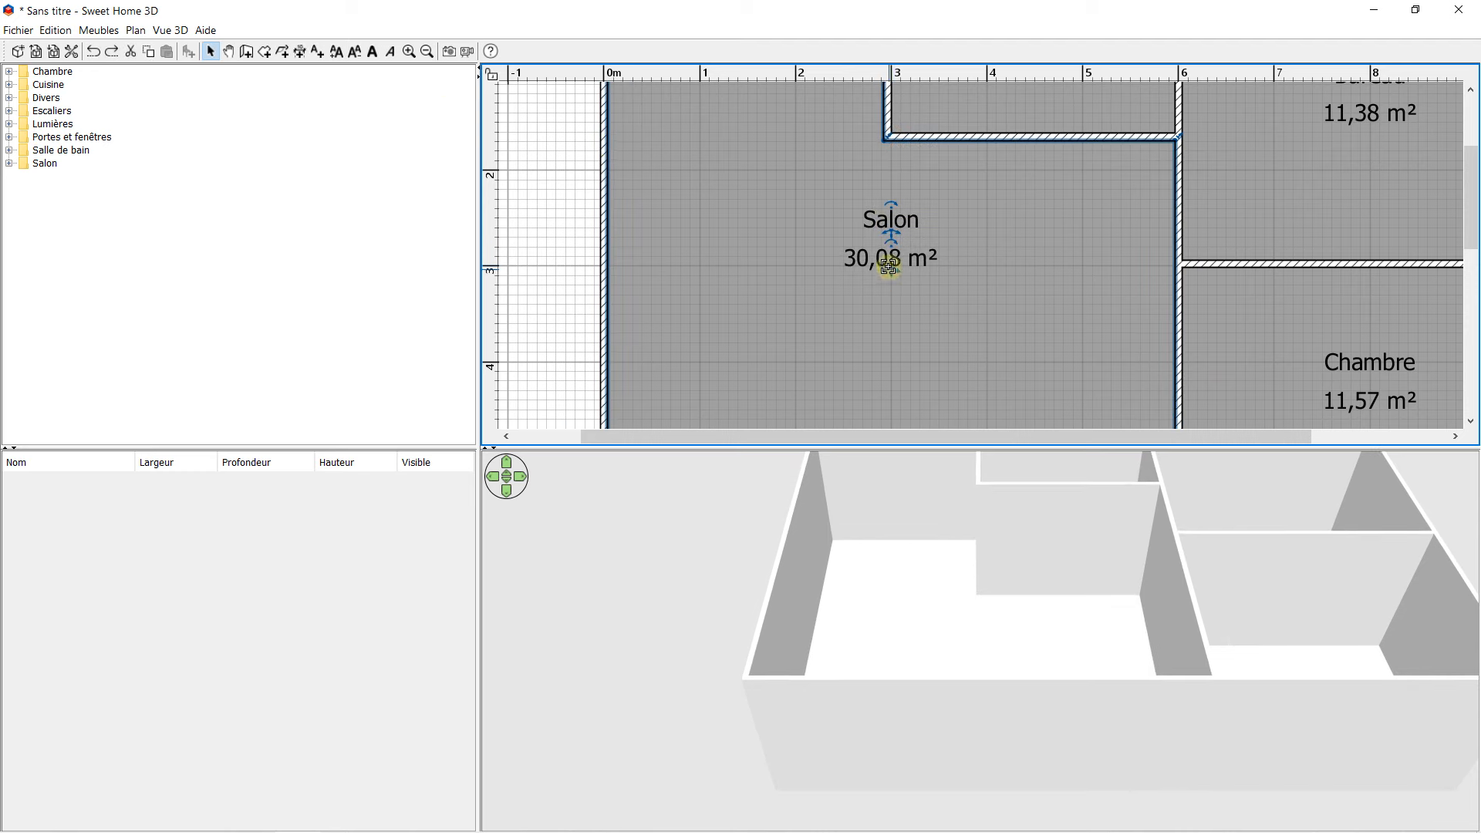
- Move the Salon's area label and name label lower in the room, leaving a wider gap between them
left_click_drag(891, 267, 892, 321)
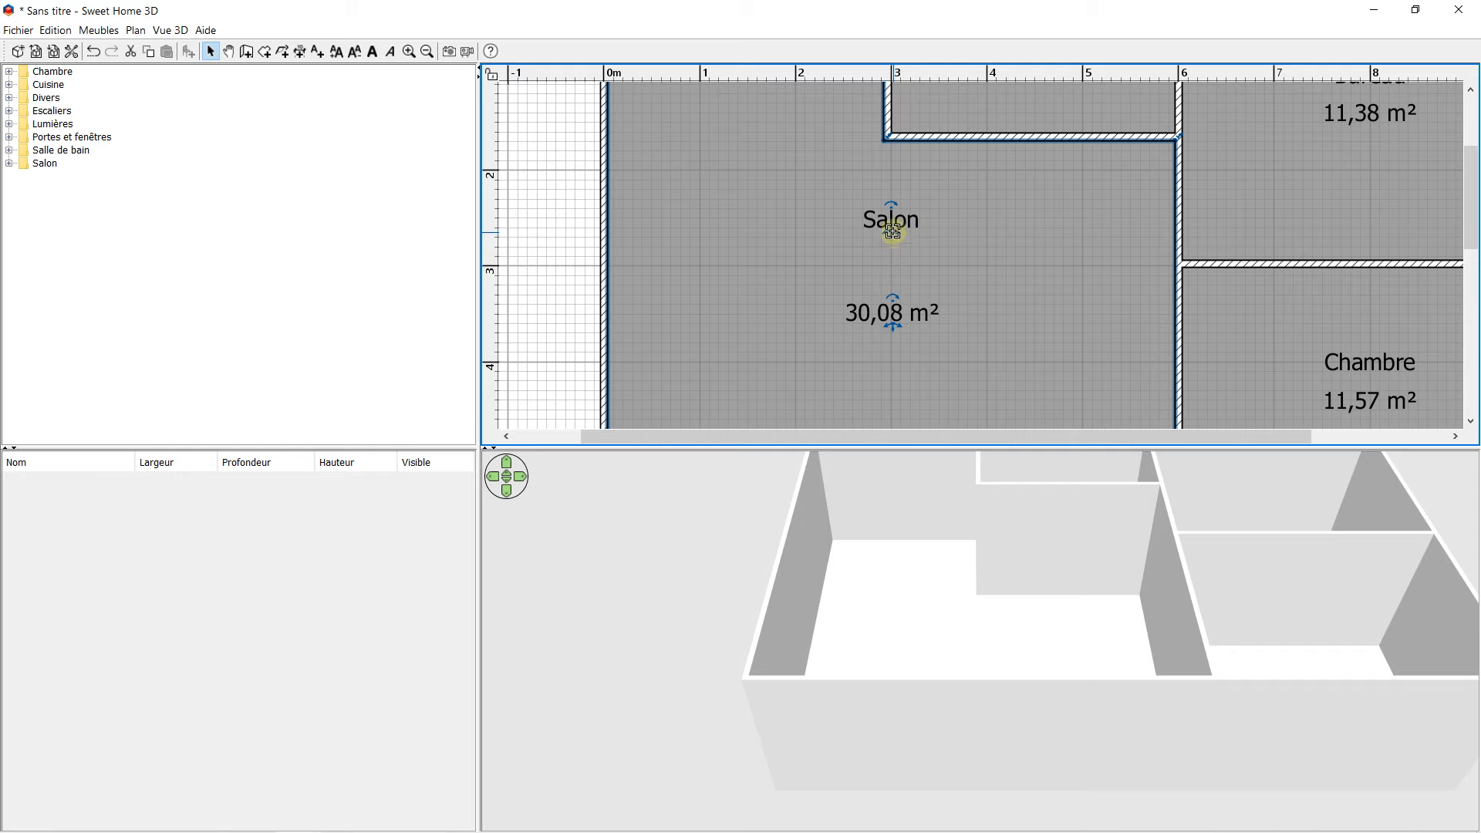
left_click_drag(887, 232, 827, 266)
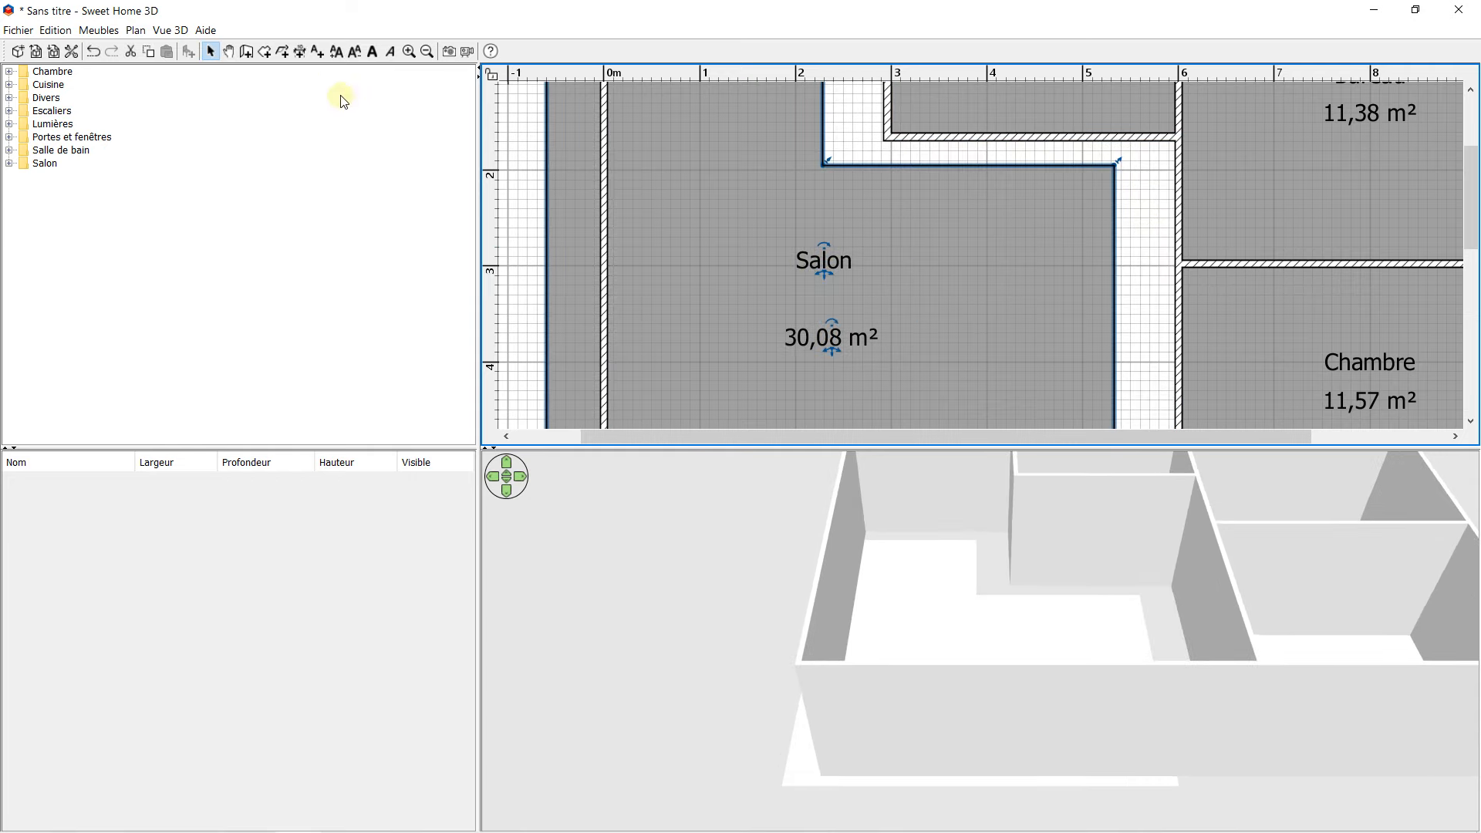
left_click(93, 51)
mouse_move(879, 254)
left_mouse_down()
mouse_move(868, 209)
mouse_move(889, 244)
left_mouse_up()
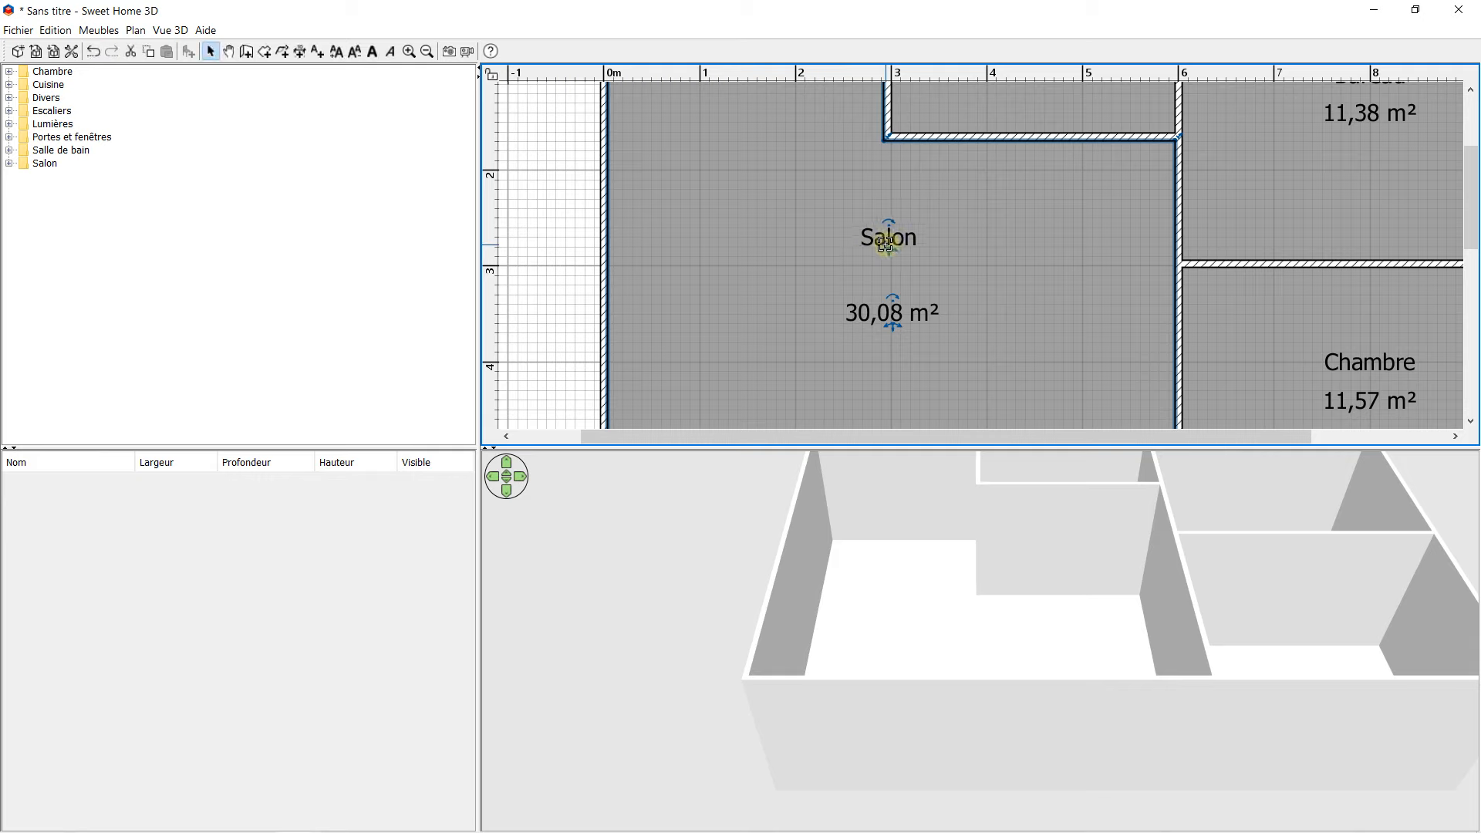
- Increase the text size of the Salon's name and area labels by seven increments
left_click(334, 54)
left_click(335, 54)
left_click(335, 54)
left_click(334, 54)
left_click(334, 54)
left_click(335, 54)
left_click(336, 54)
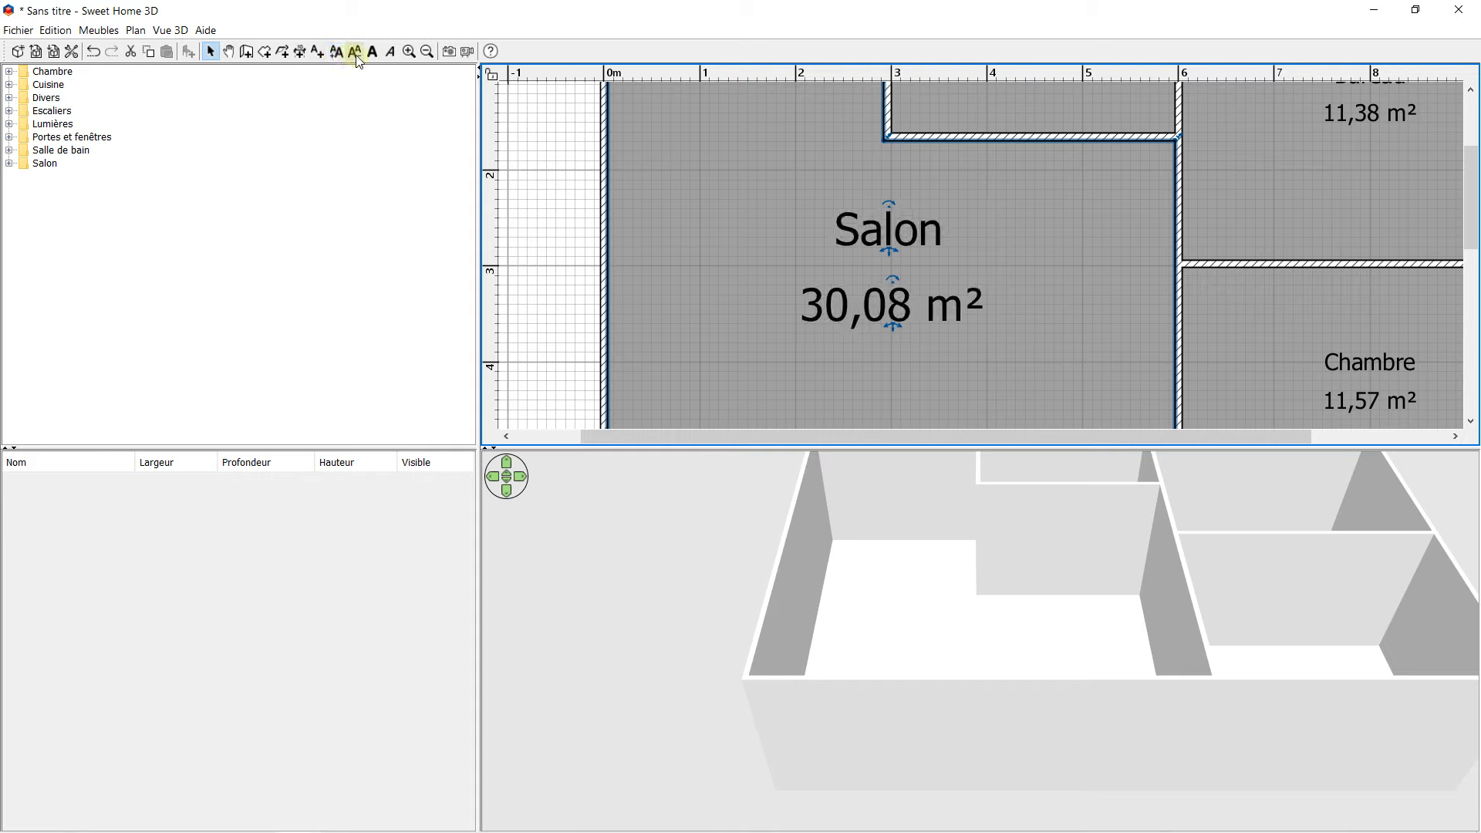
- Reduce the text size of the Salon's name and area labels by four increments
left_click(355, 53)
left_click(355, 53)
left_click(355, 52)
left_click(355, 52)
scroll(918, 223, "down", 5)
scroll(918, 223, "up", 5)
scroll(918, 223, "down", 4, "ctrl")
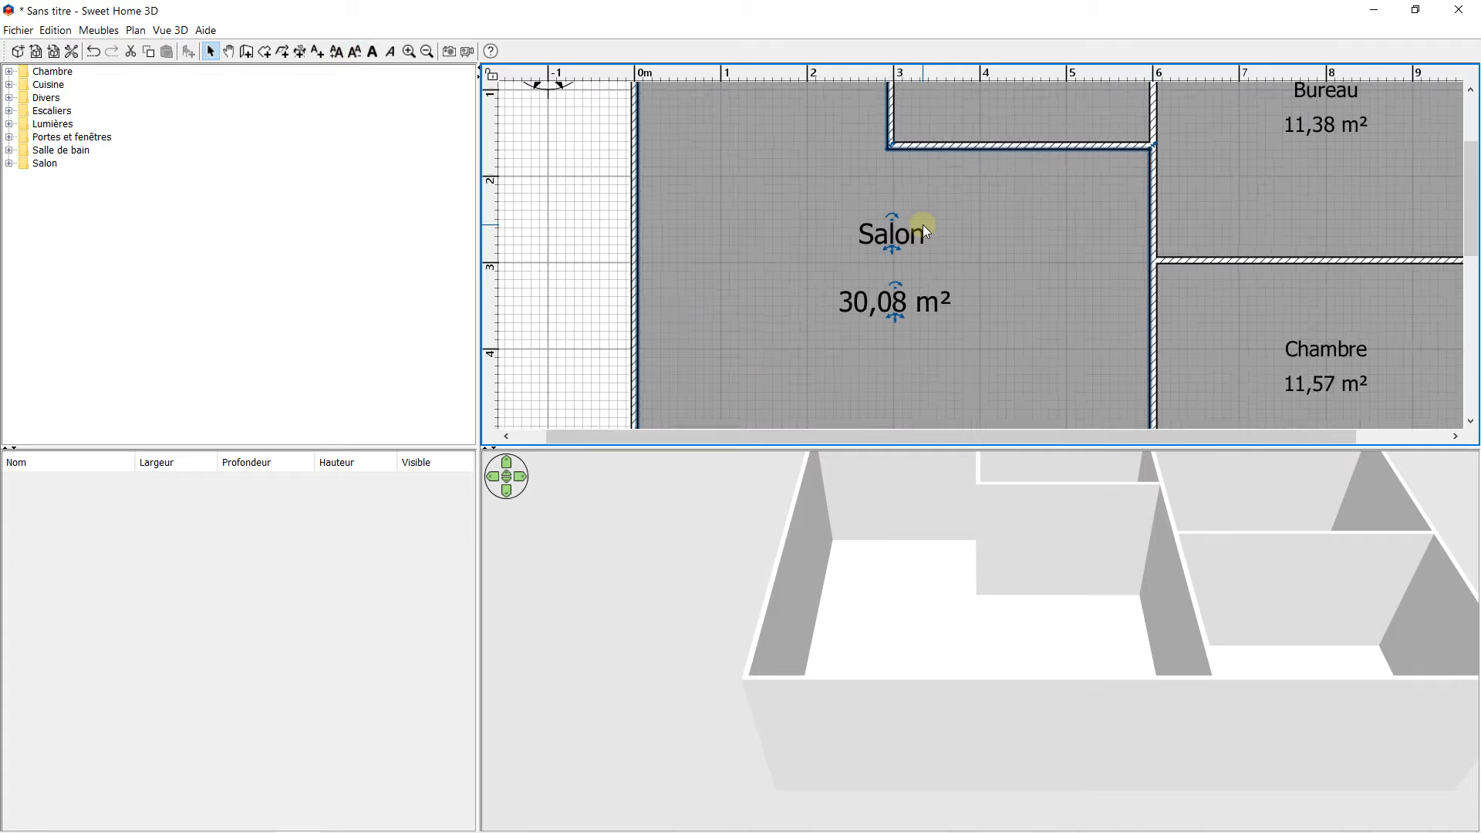
scroll(894, 163, "up", 2, "ctrl")
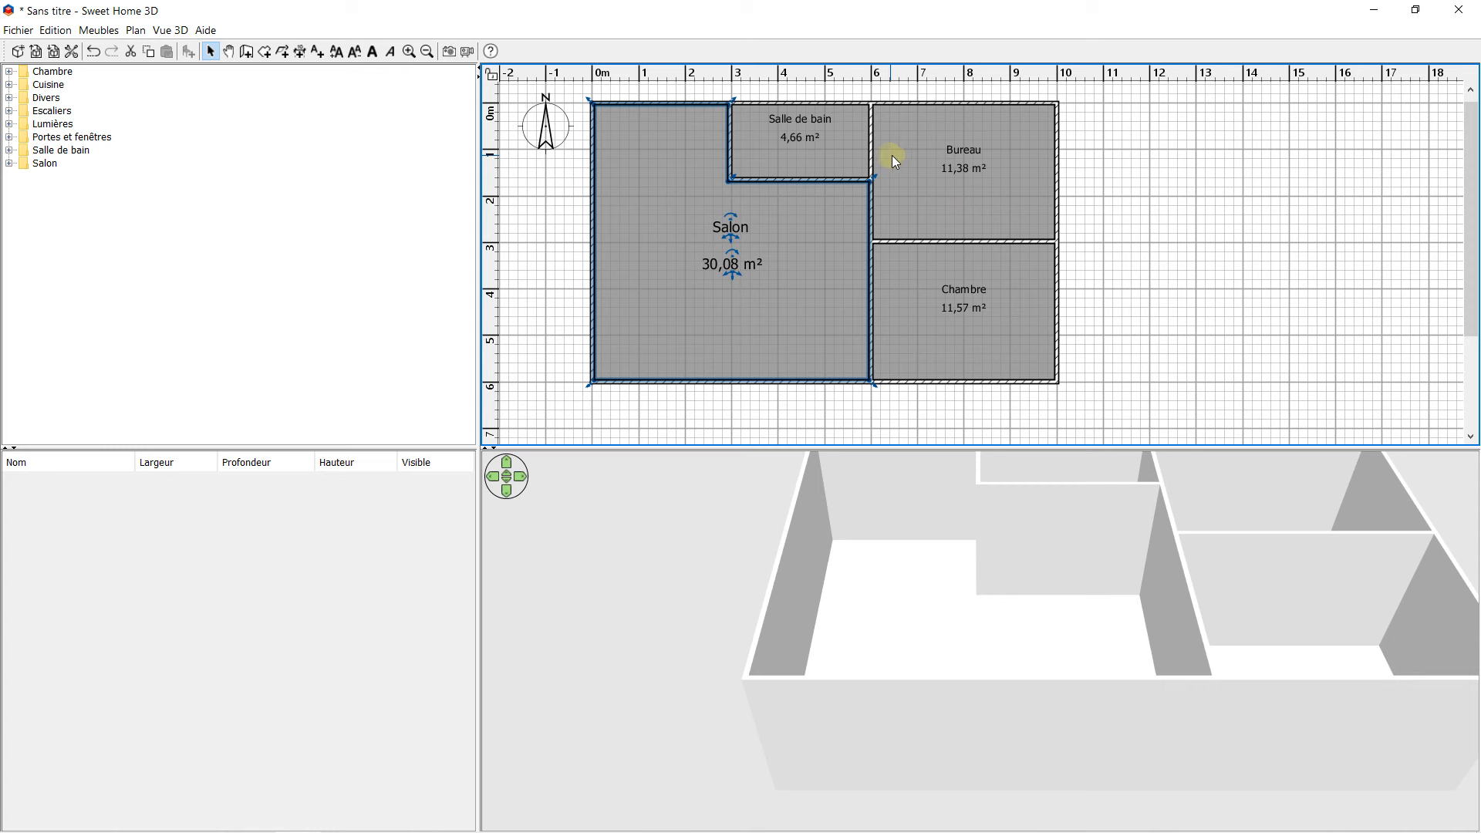
left_click(562, 210)
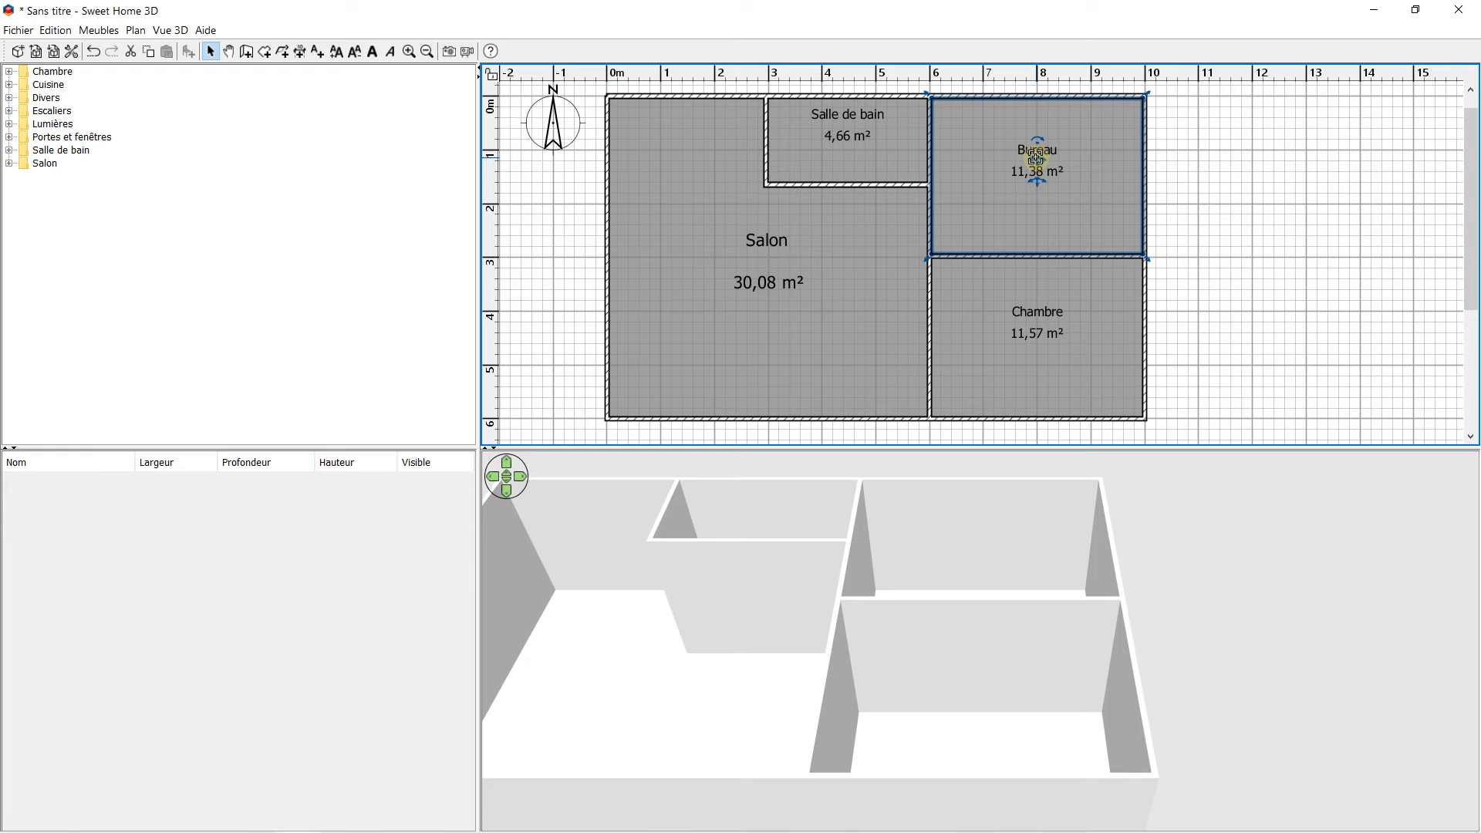
- Place the Bureau's name and area labels side by side, name on the west, and enlarge their text by three increments
left_click_drag(1035, 157, 1062, 179)
left_click(1256, 189)
left_click(970, 173)
left_click(318, 54)
left_click(336, 56)
left_click(335, 55)
left_click(336, 56)
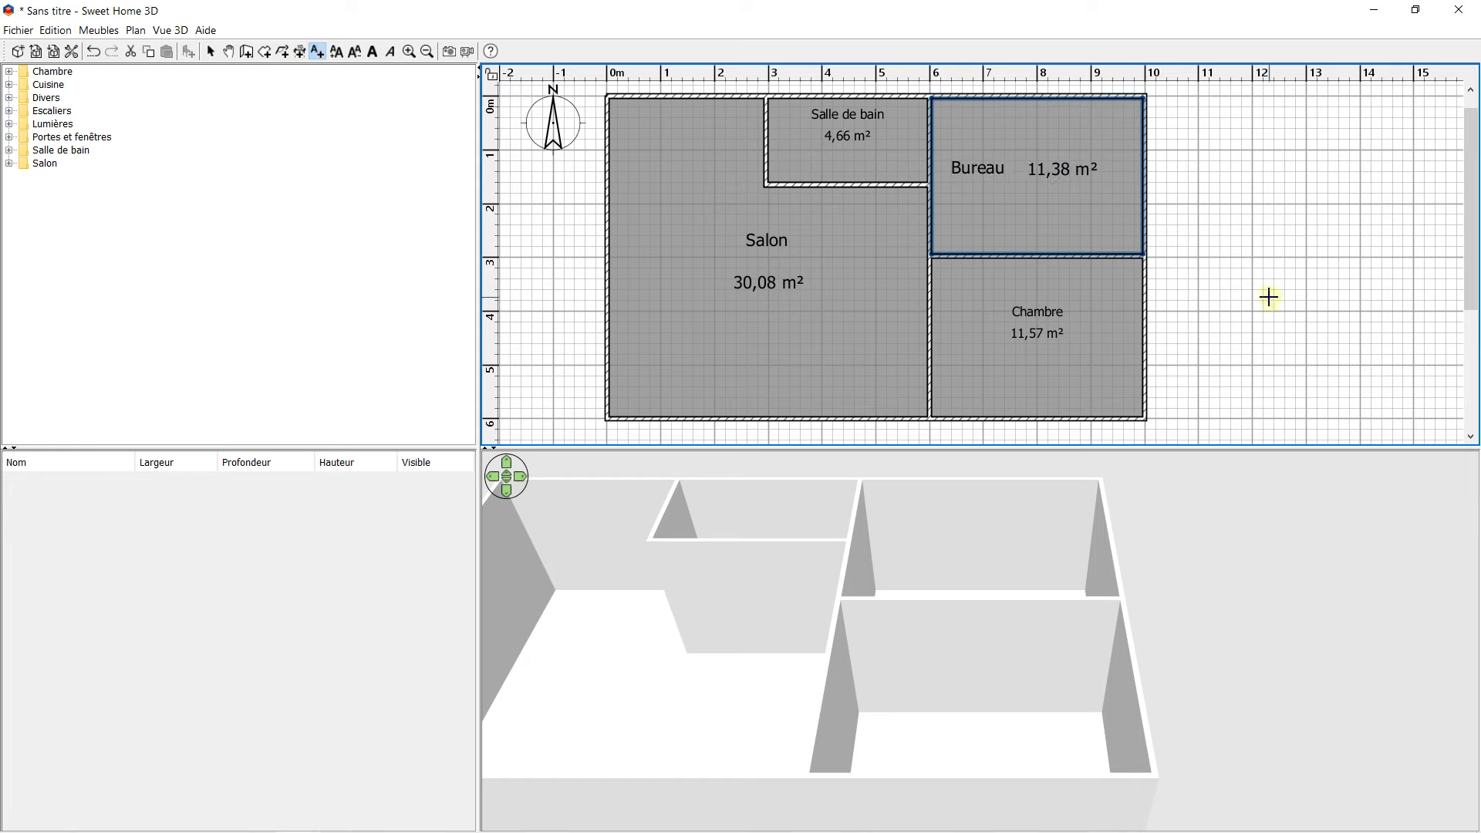
left_click(1268, 298)
left_click(856, 301)
left_click(359, 166)
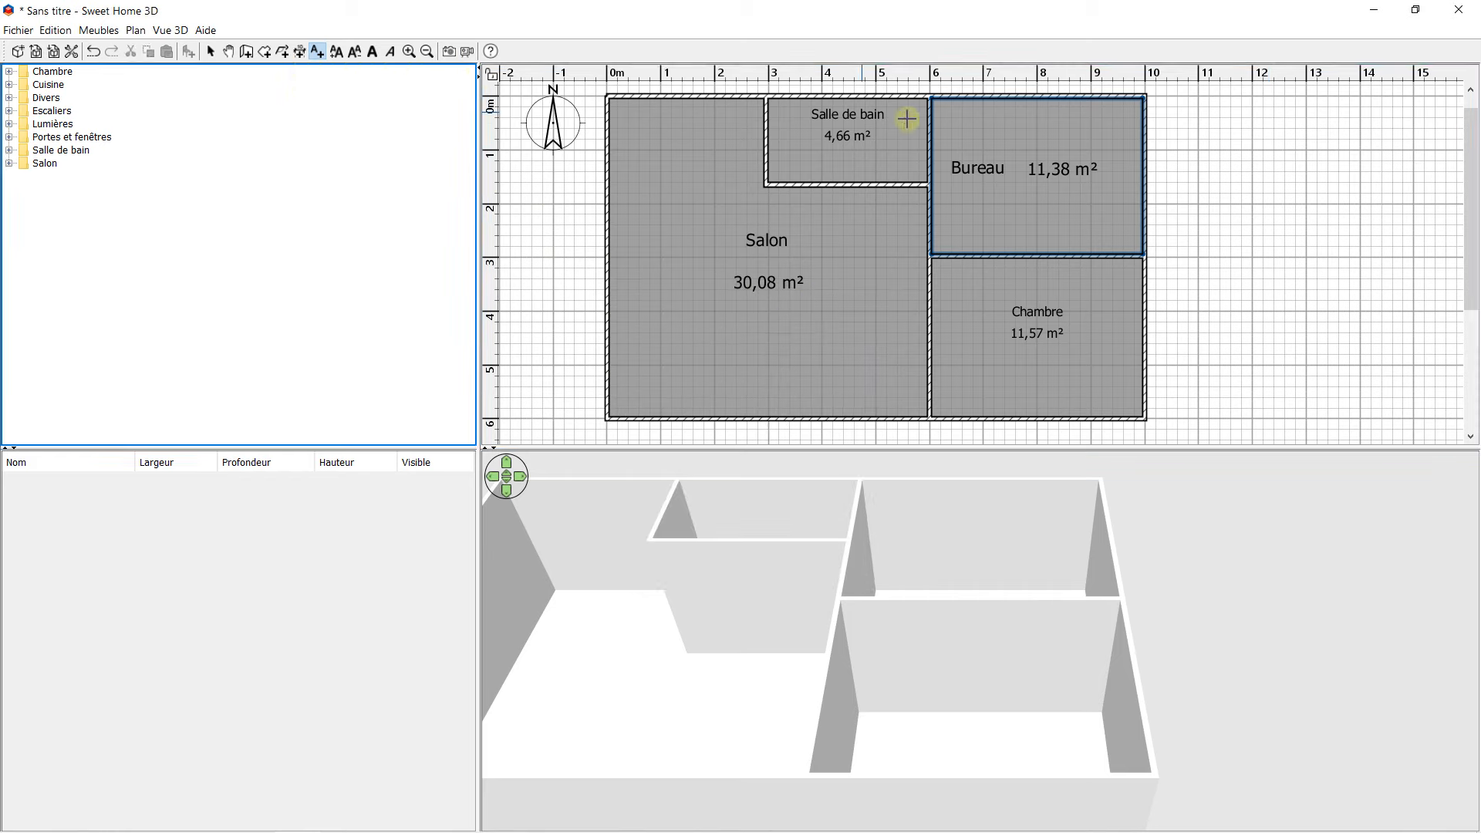
- Start a new text in the lower west part of the Salon reading "Surface parquet", with centred alignment
left_click(679, 341)
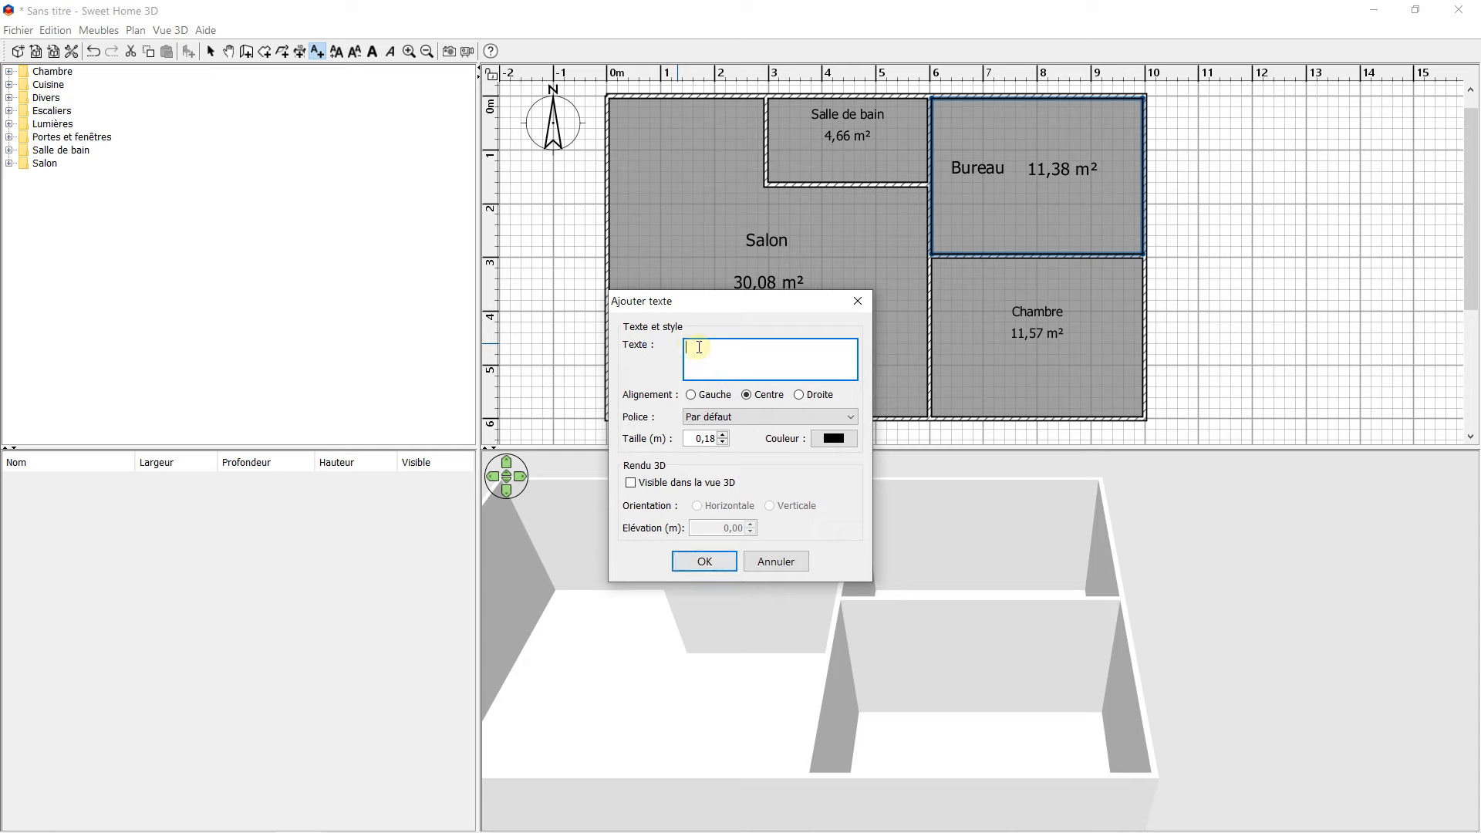
type("<")
key("Caps_Lock")
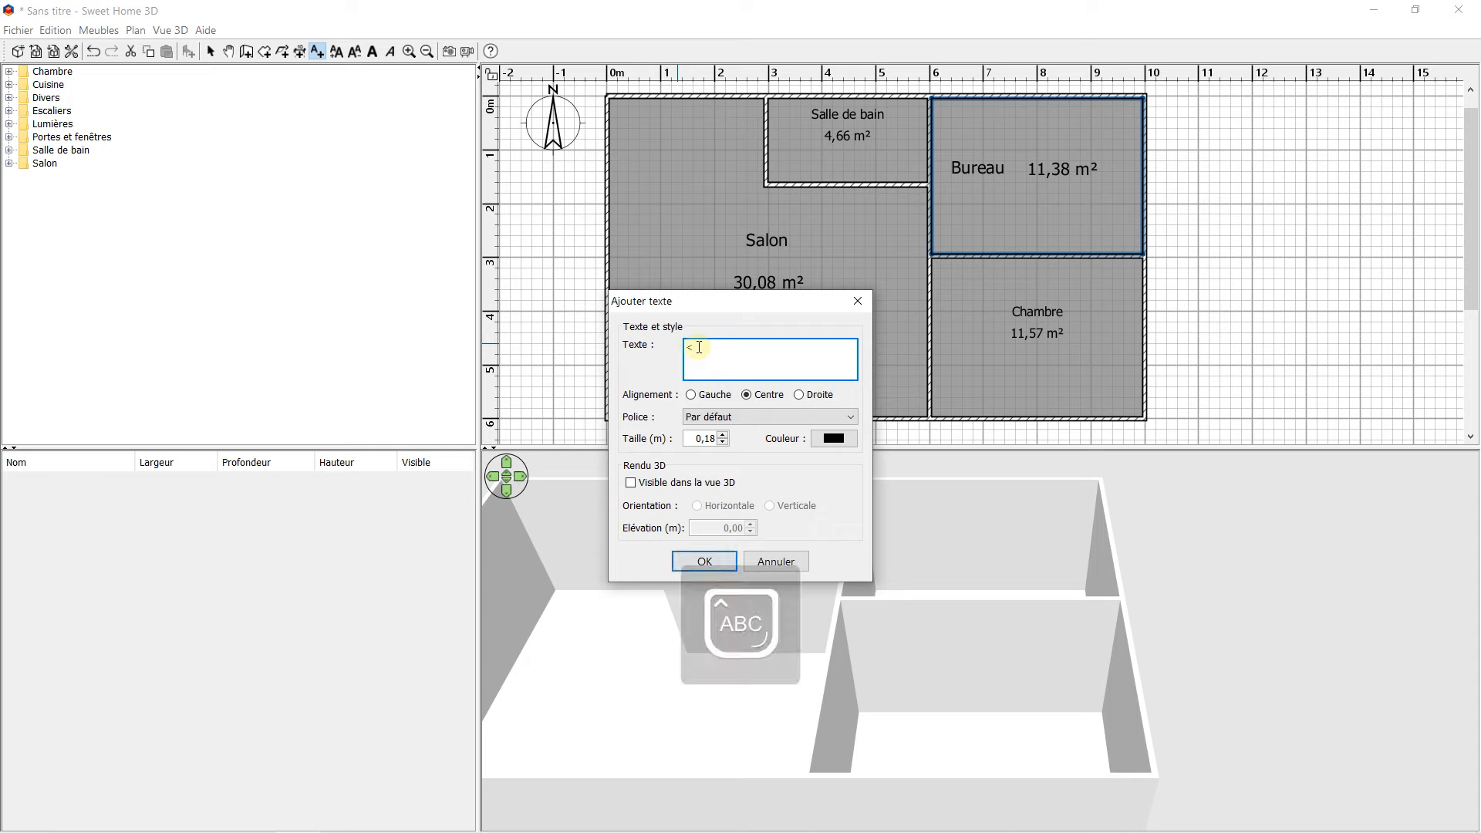
key("BackSpace")
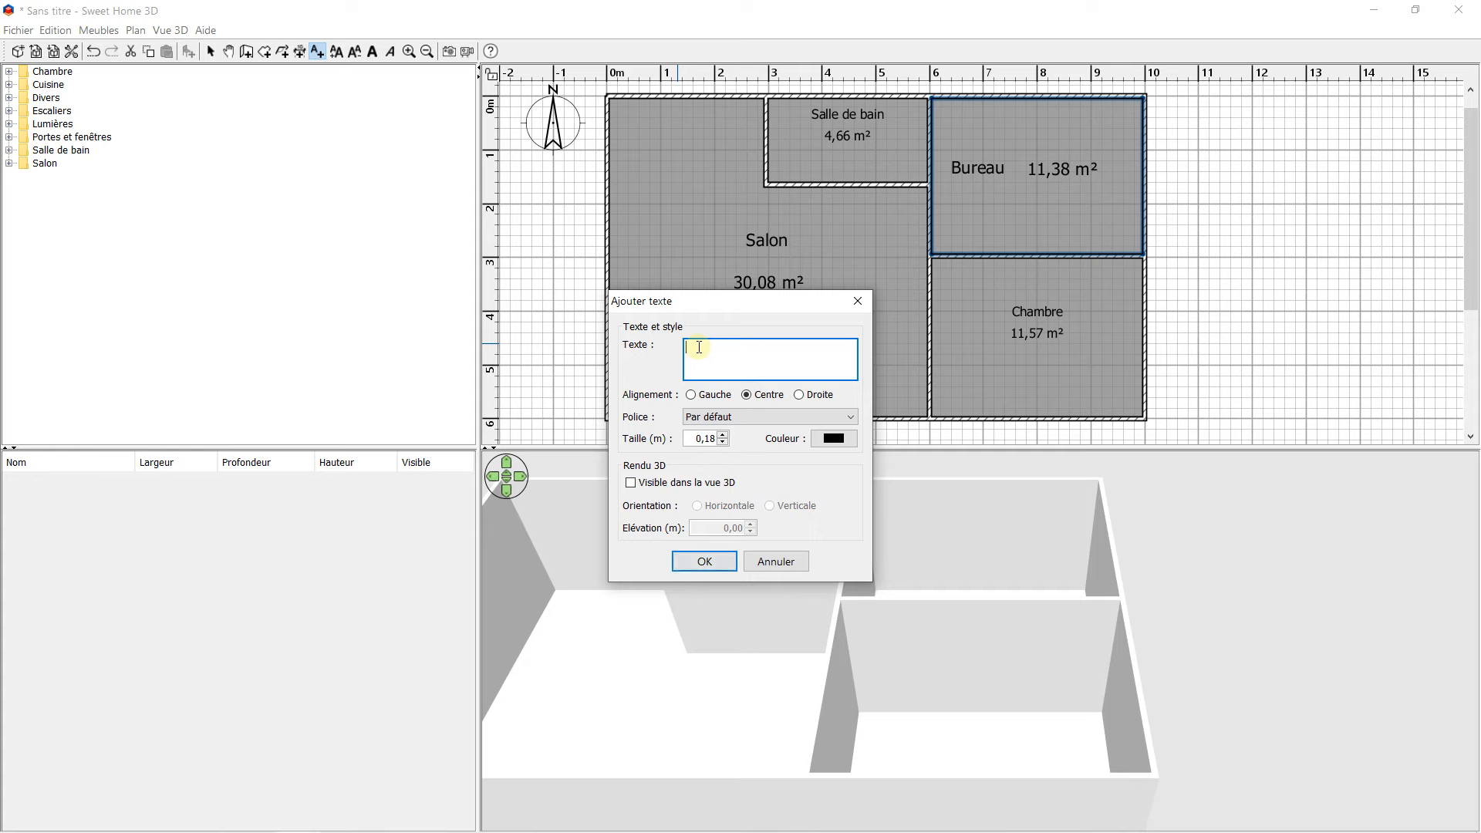
key("Caps_Lock")
type("Surface parquet")
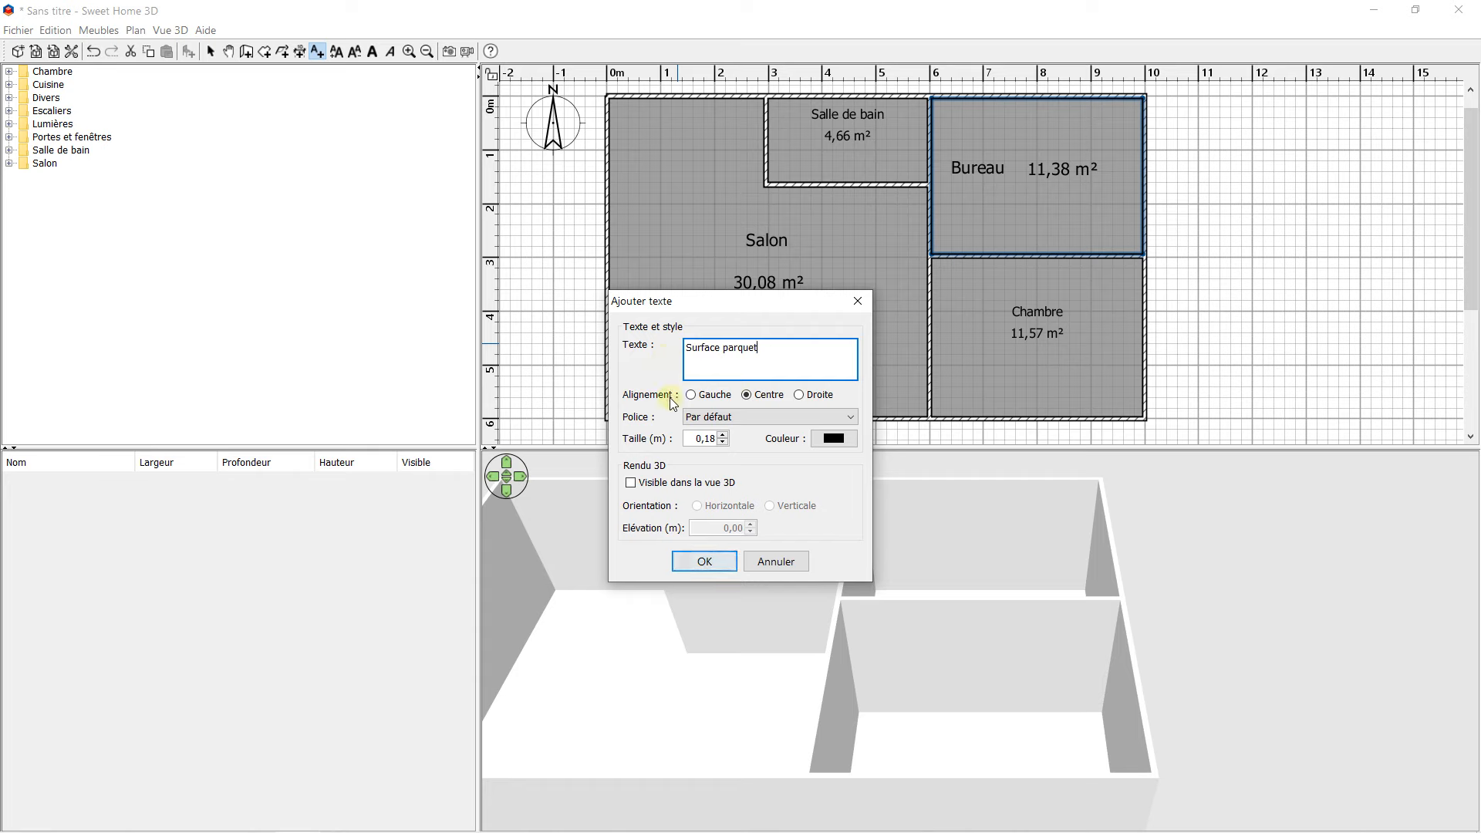
left_click(716, 395)
left_click(758, 396)
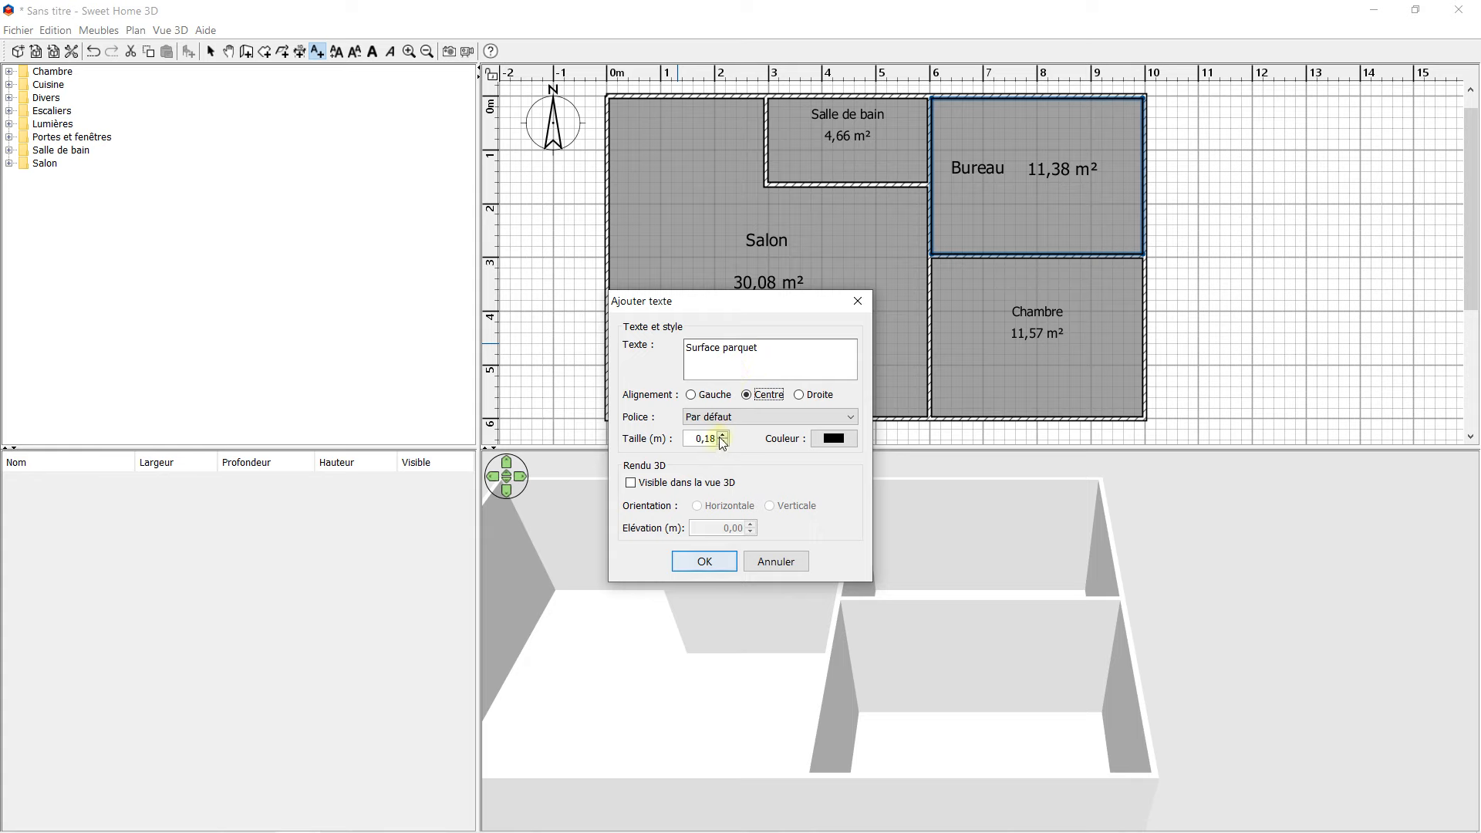
- Set the "Surface parquet" text colour to red #FF2814 and add the text to the plan
left_click(837, 438)
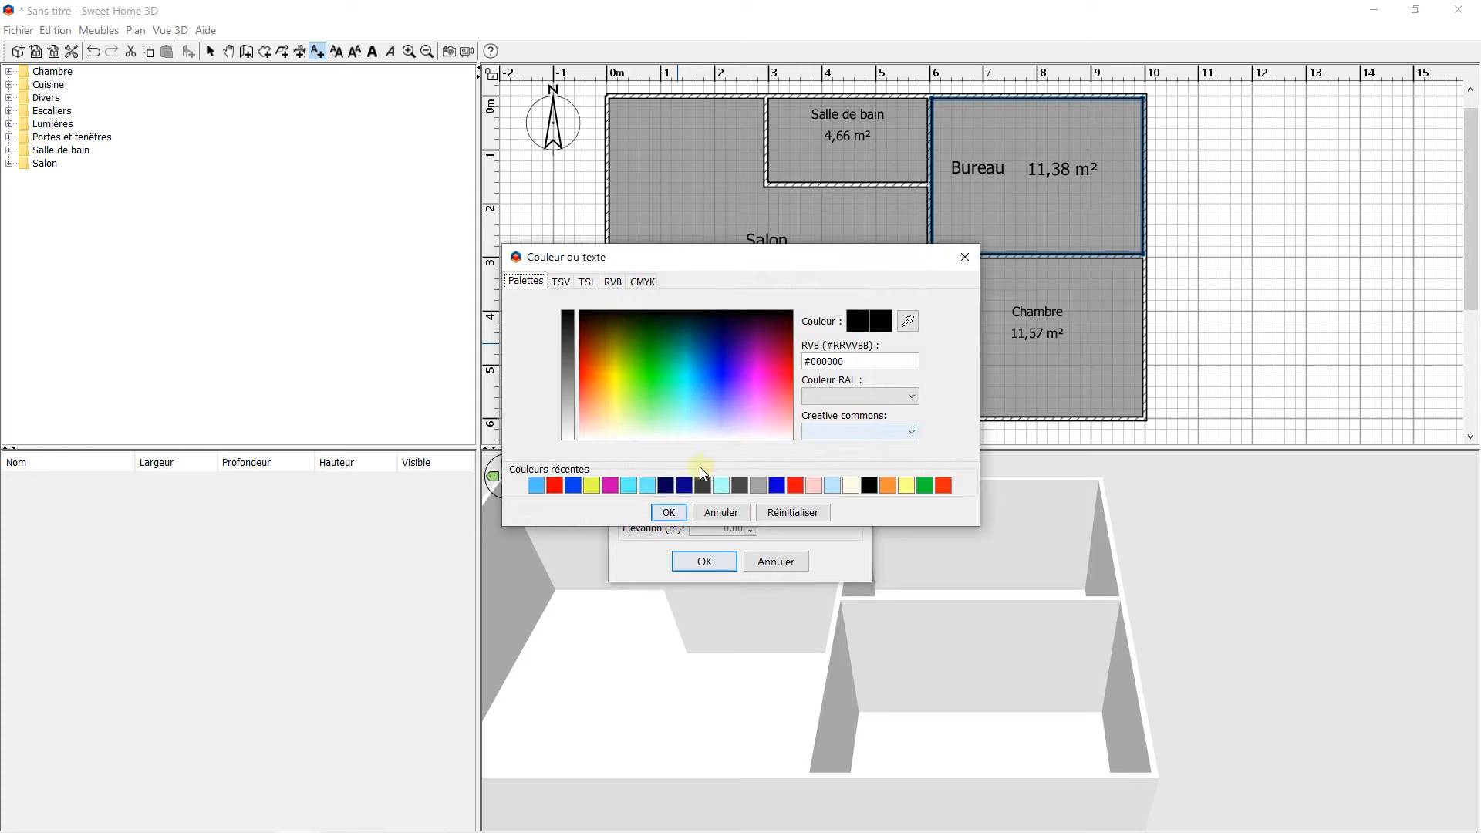
left_click(587, 375)
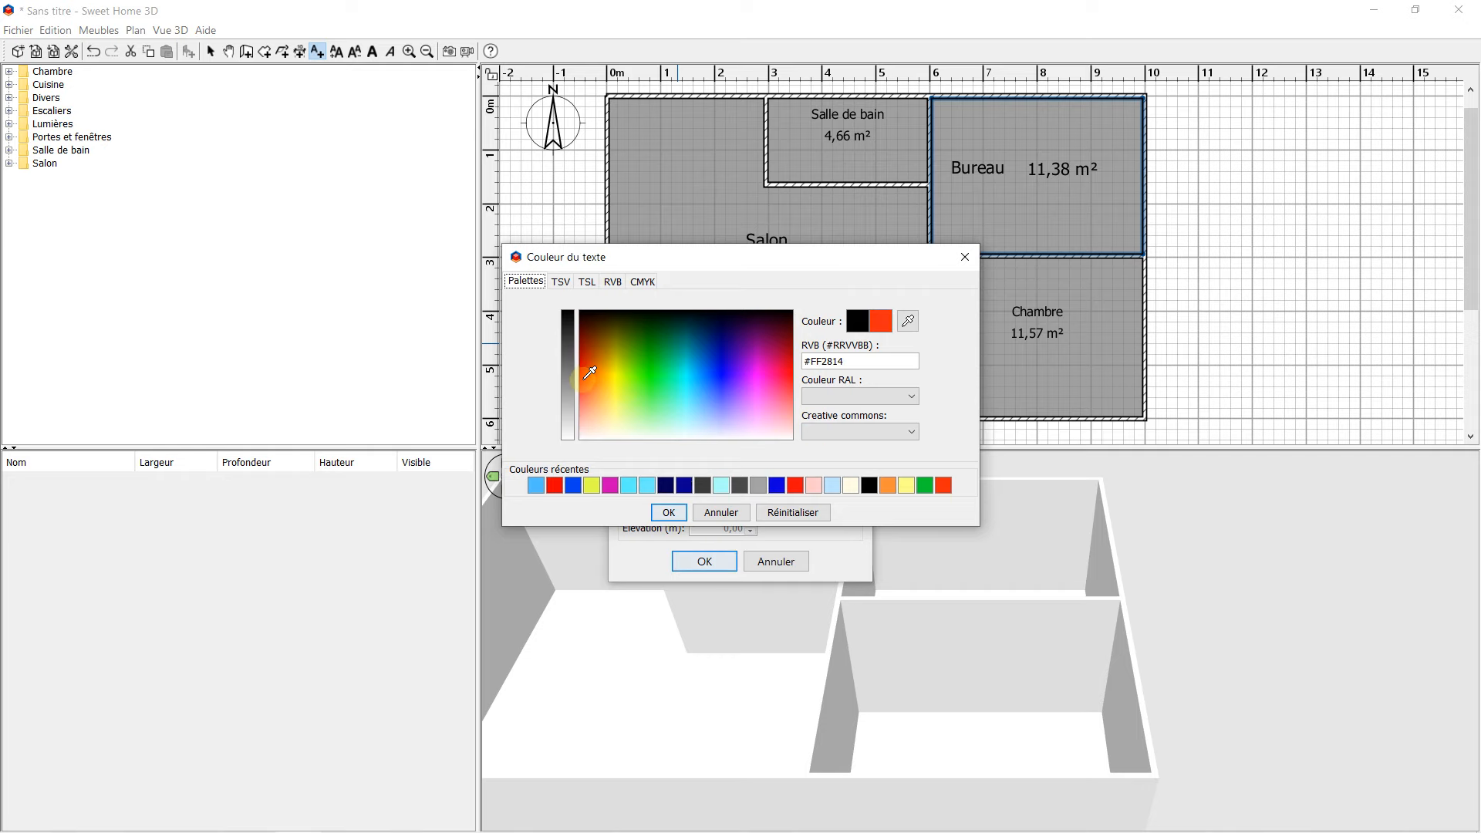
left_click(667, 512)
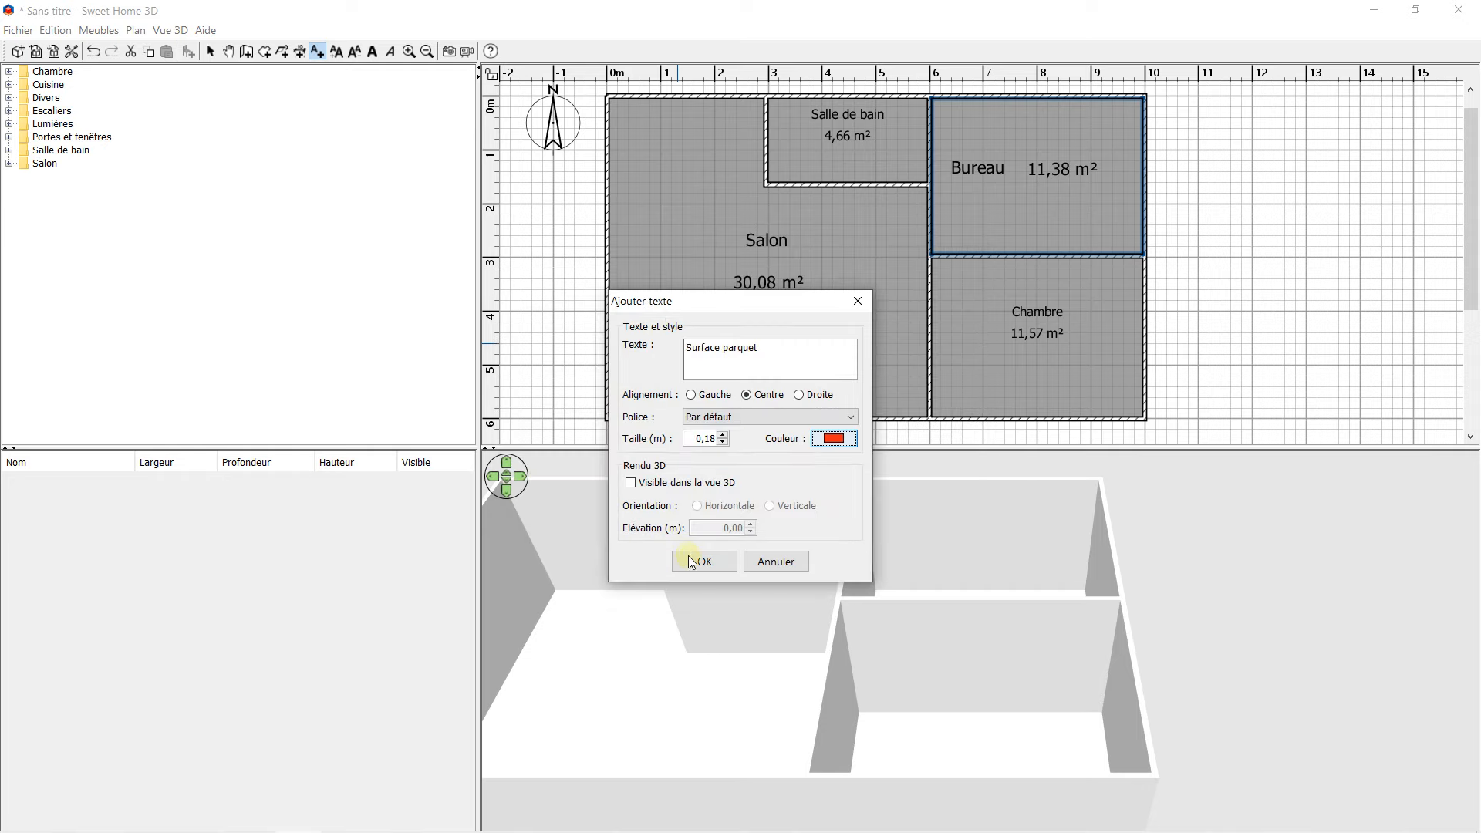
left_click(703, 562)
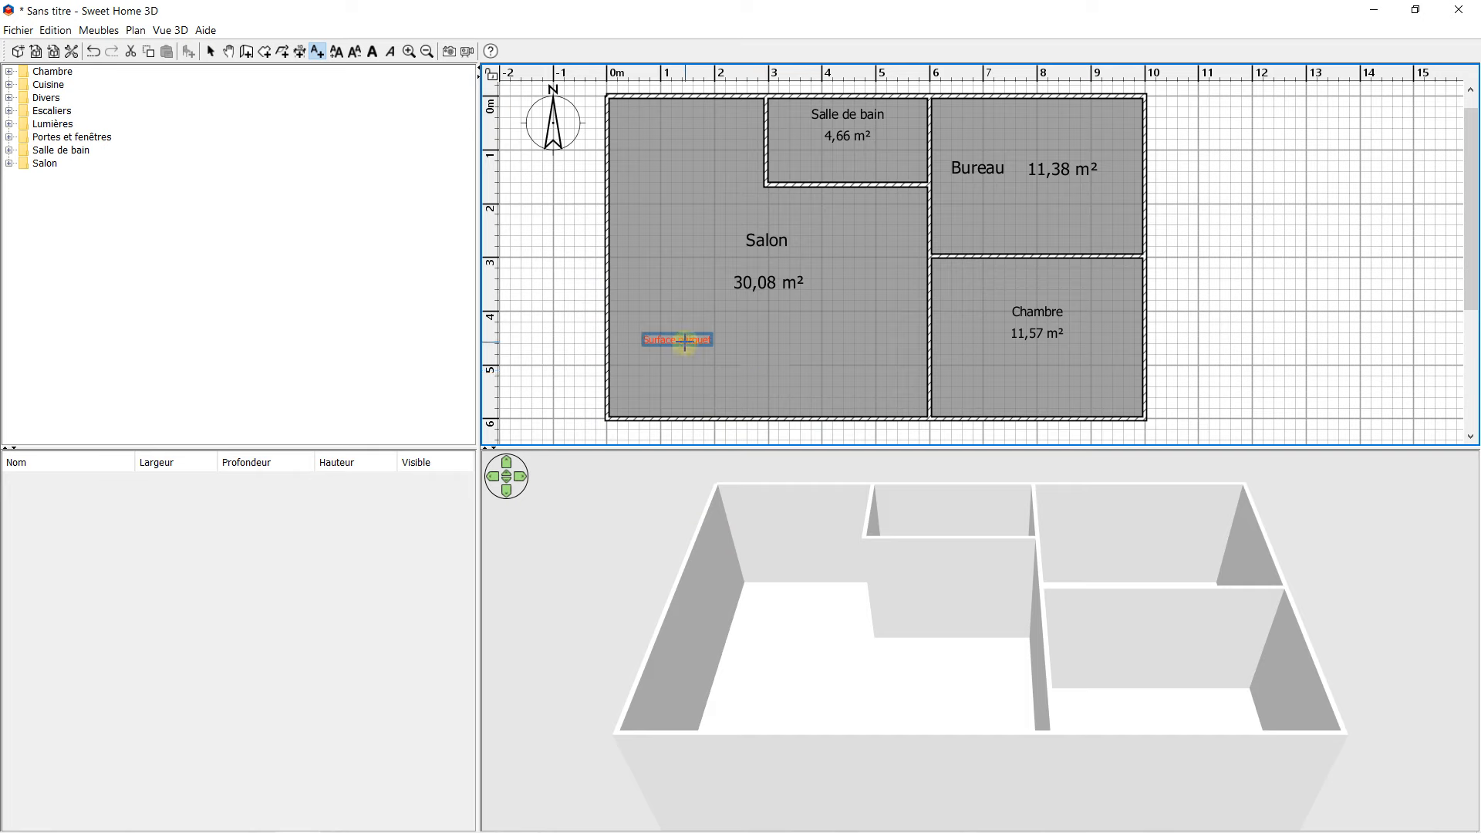
- Enlarge the "Surface parquet" text and move it directly beneath the Salon's area label
left_click(335, 54)
left_click(335, 54)
left_click(335, 56)
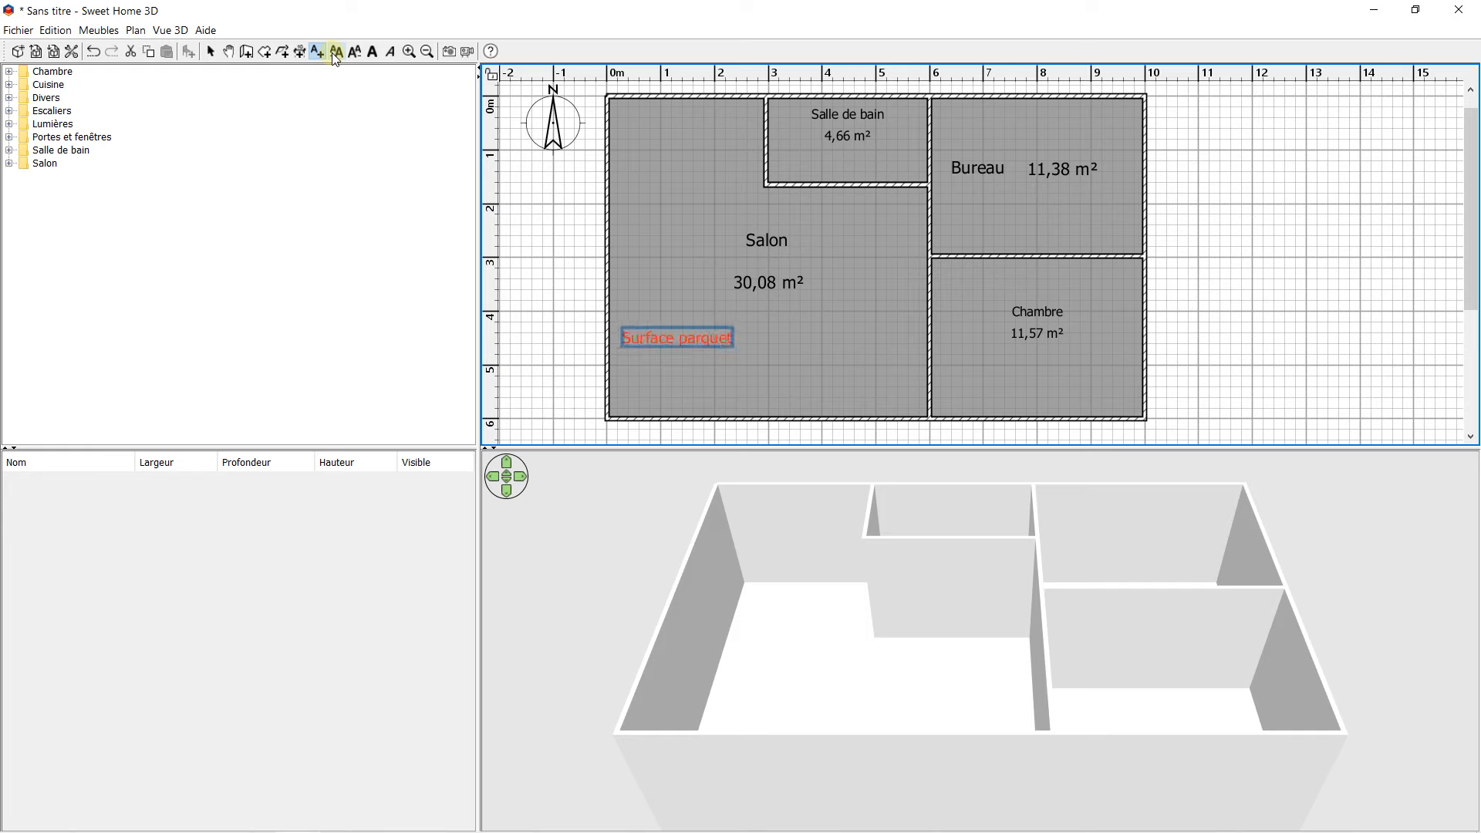
left_click(208, 52)
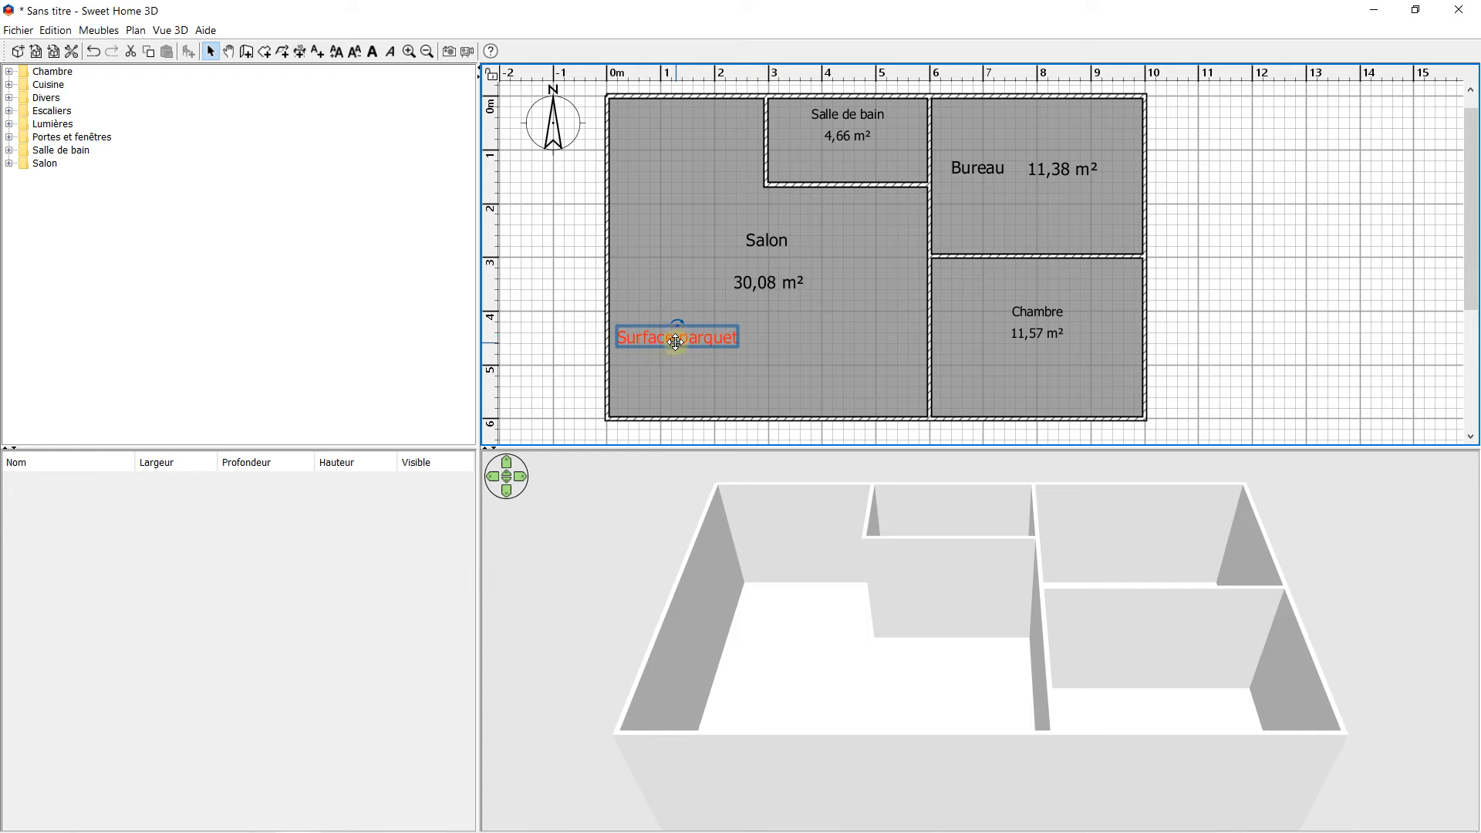
left_click_drag(677, 341, 767, 327)
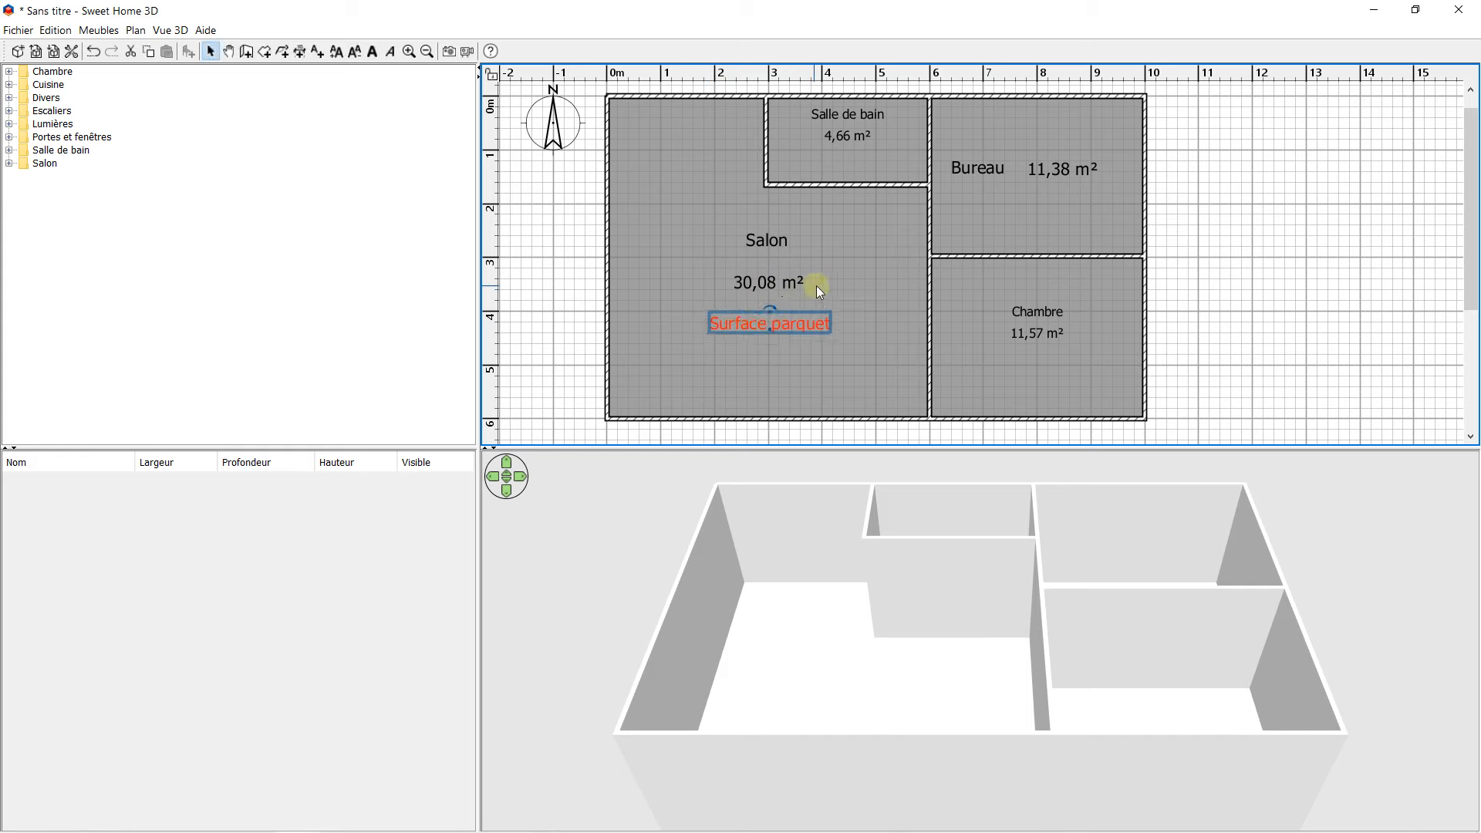
- Review the name, floor, ceiling and wall options in the Salon's room properties without changing them
left_click(543, 264)
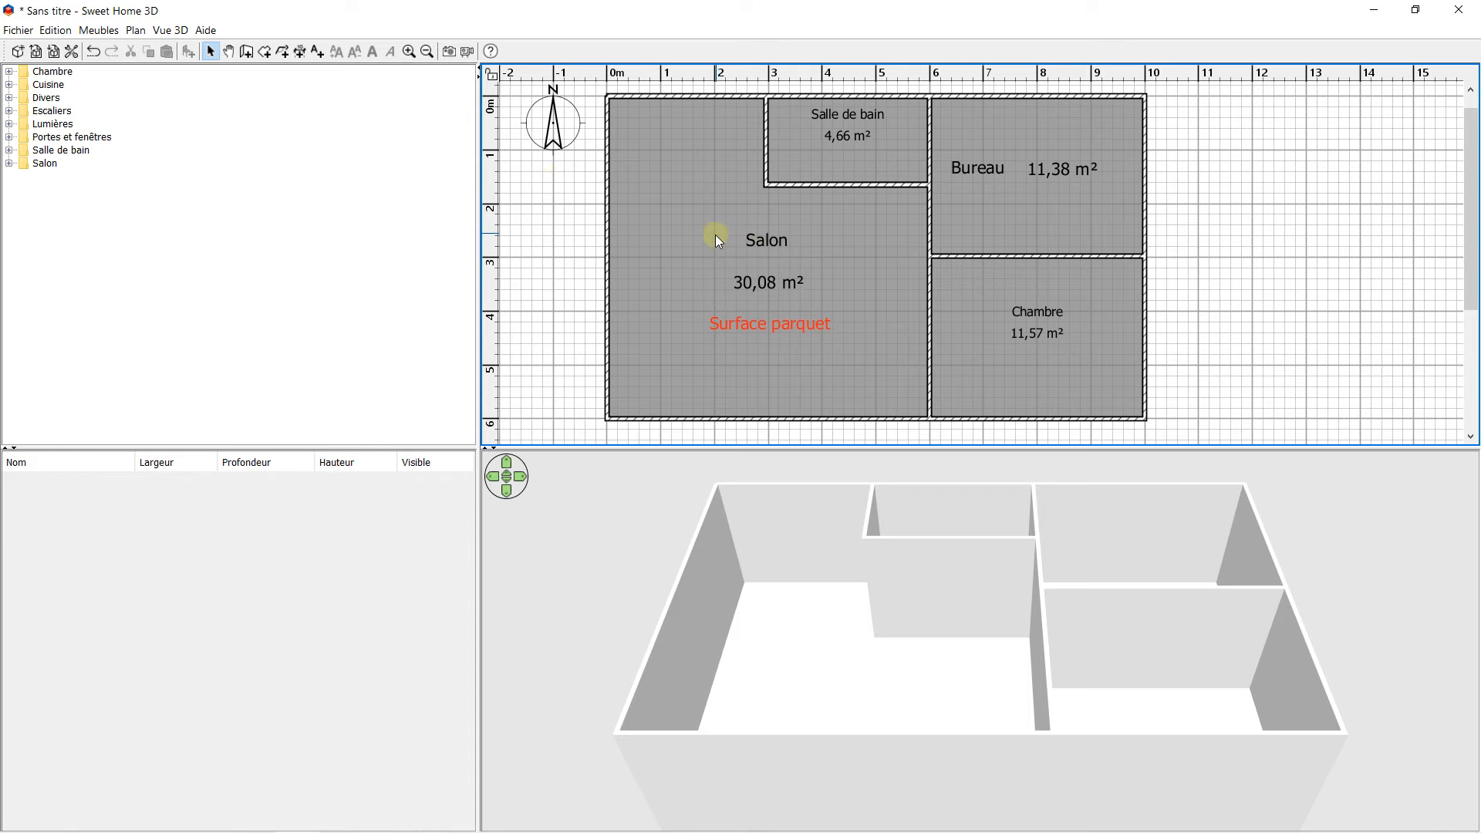
double_click(765, 242)
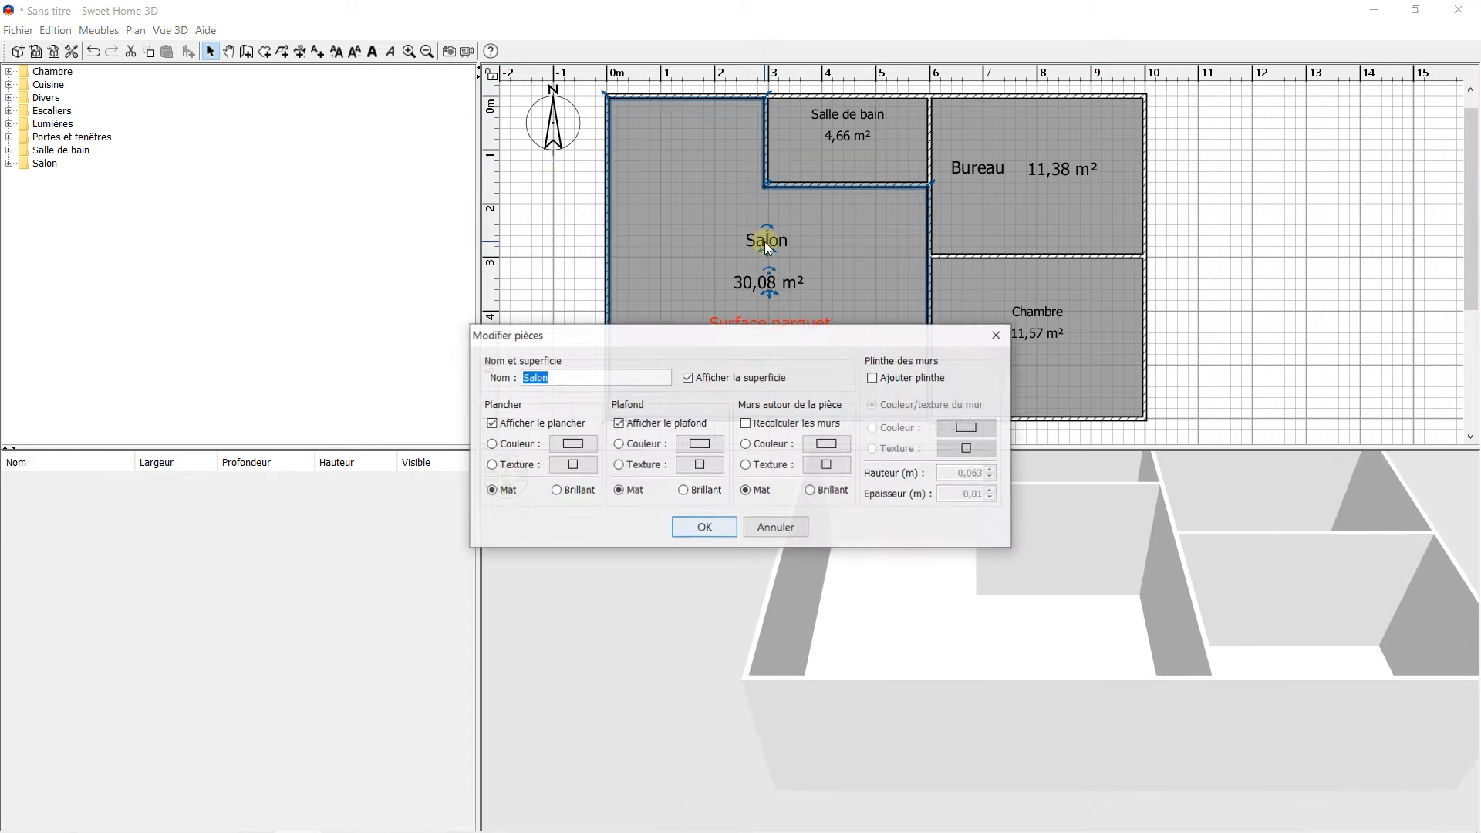
left_click(995, 334)
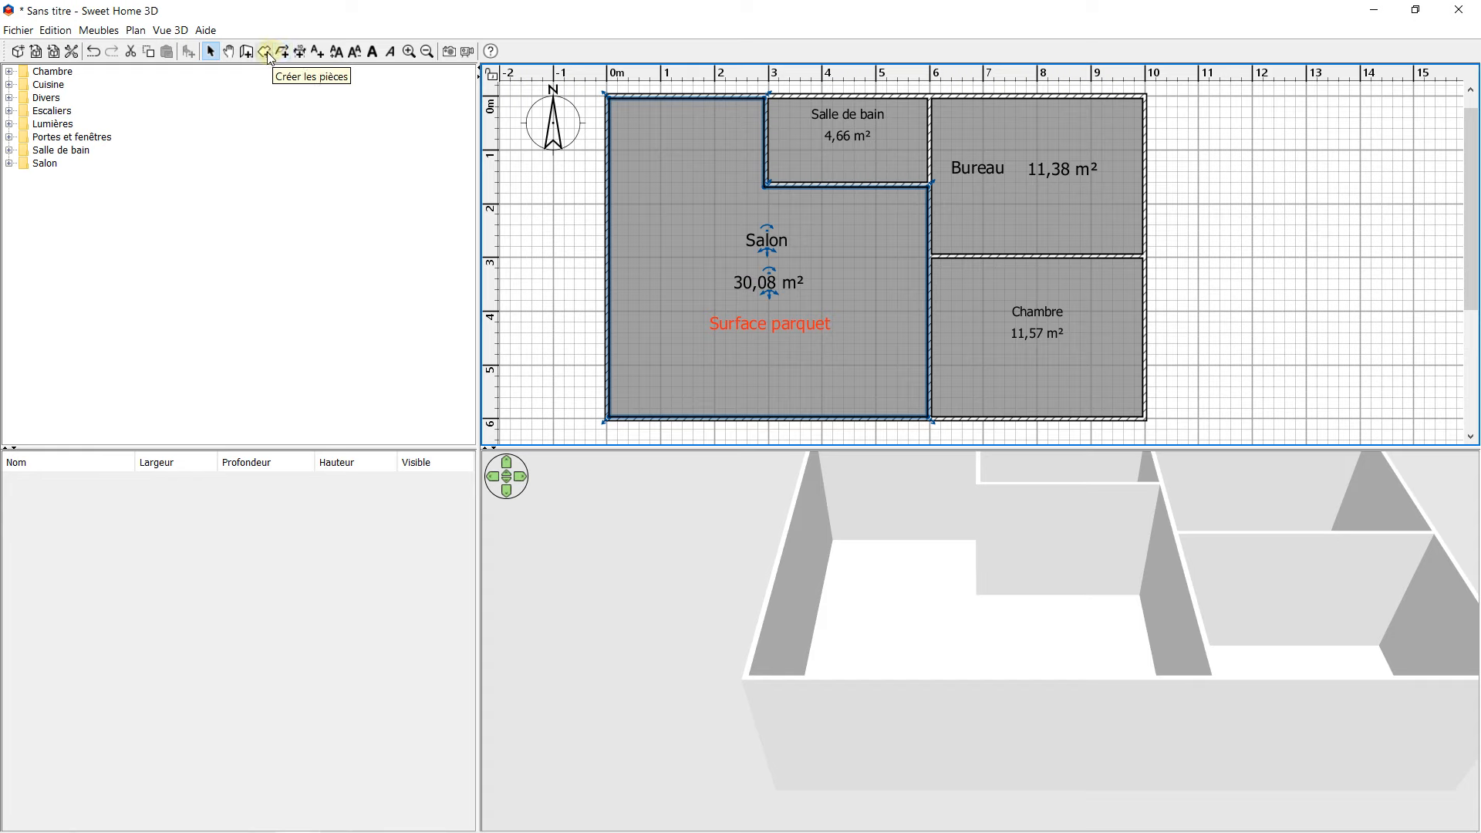
- Start a new text east of the Bureau with four lines: "Maison deux pièces", "Structure base", "Cusine avec le salon" and "Construction projet"
left_click(317, 51)
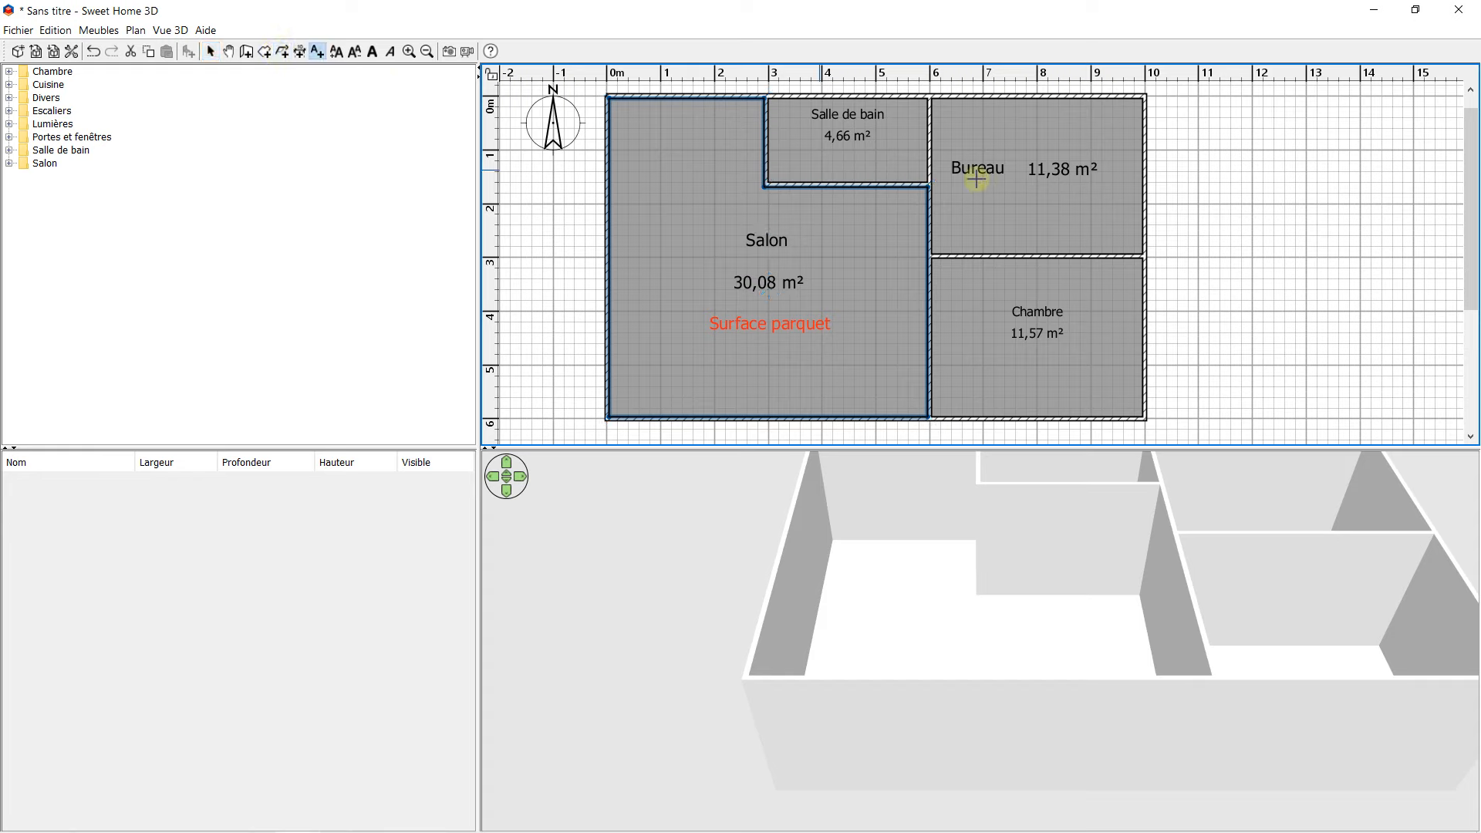
left_click(1226, 142)
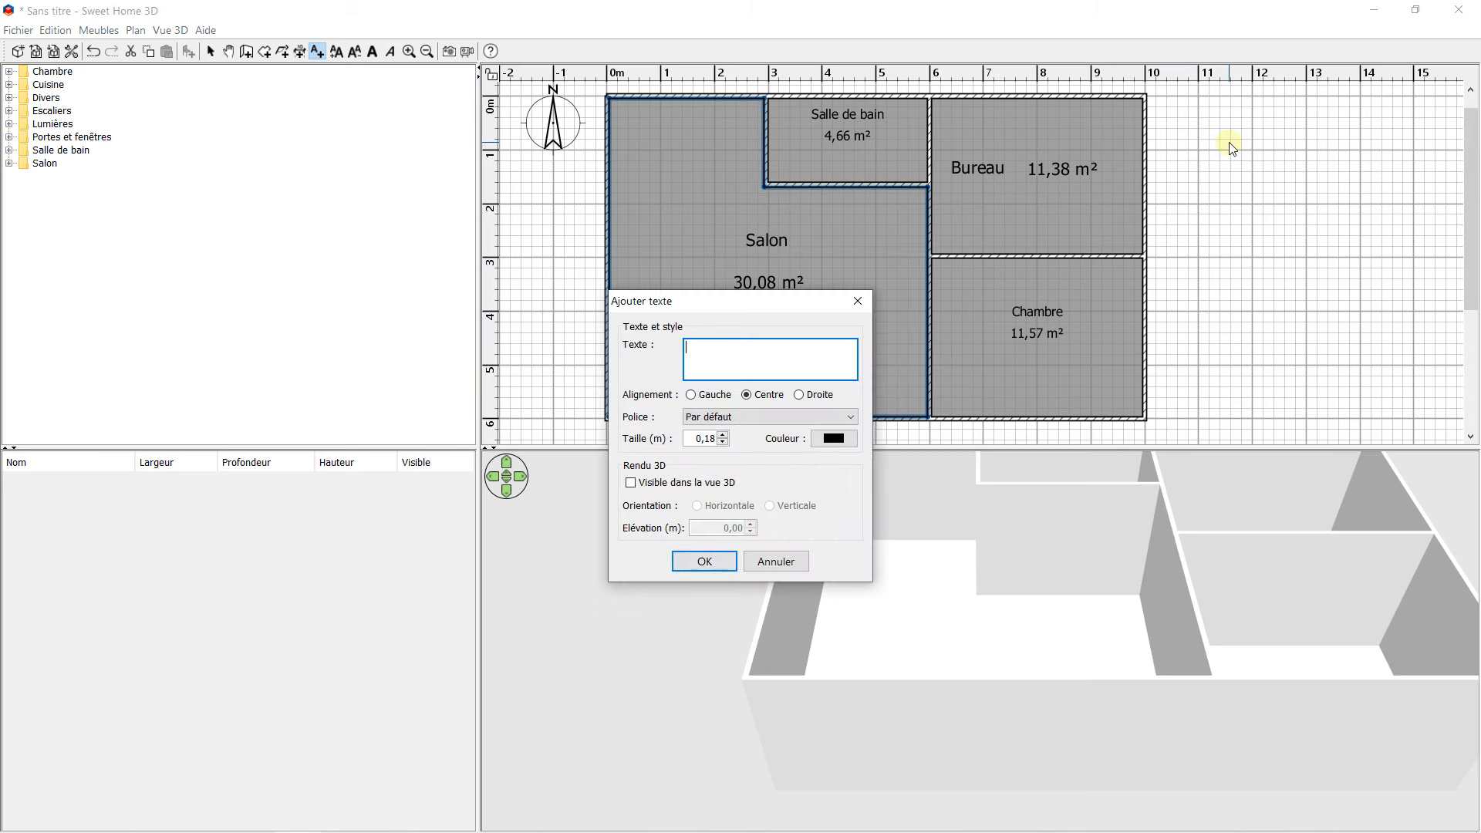
type("Maison ")
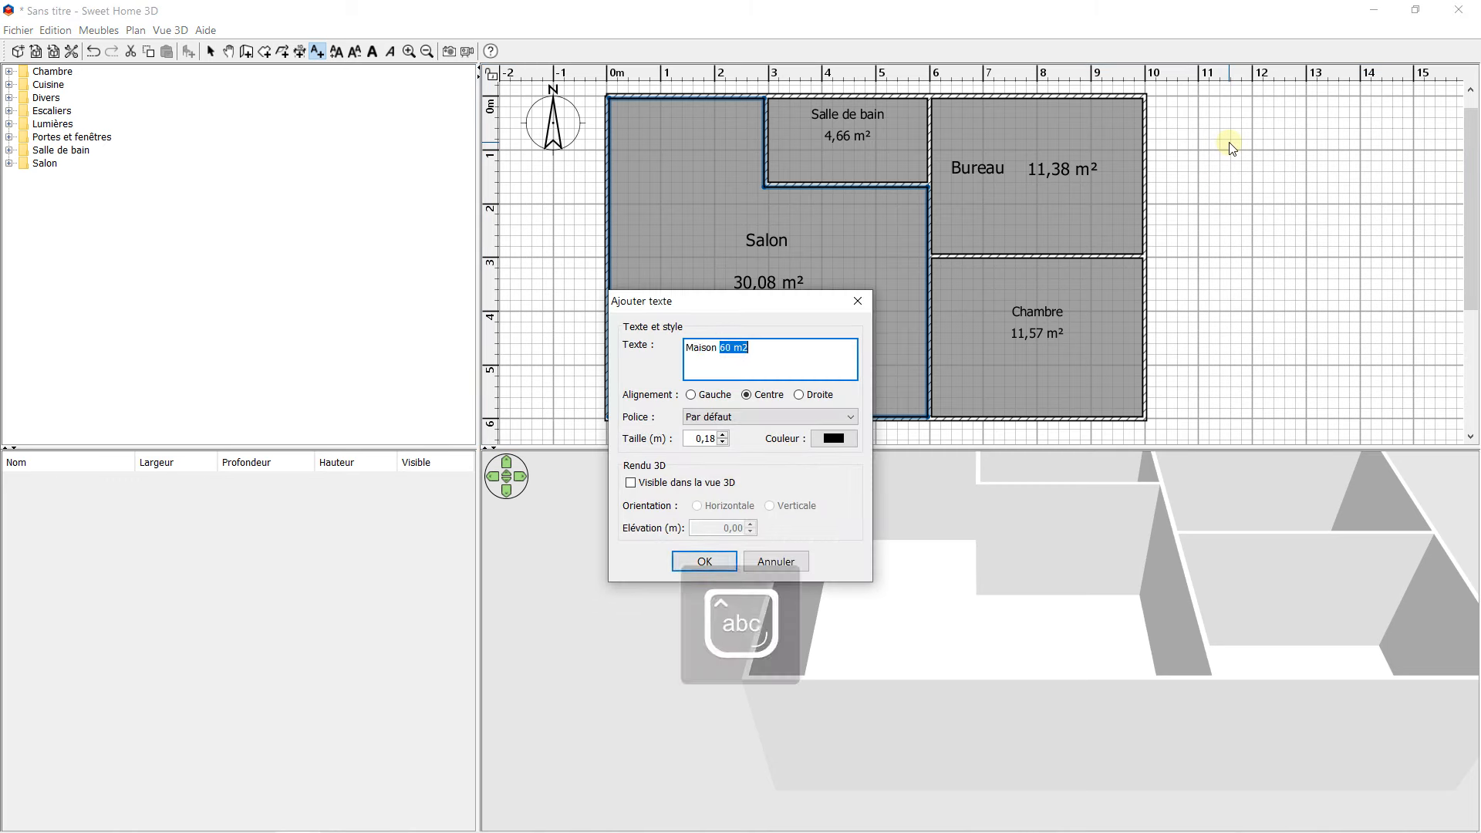
type("deux")
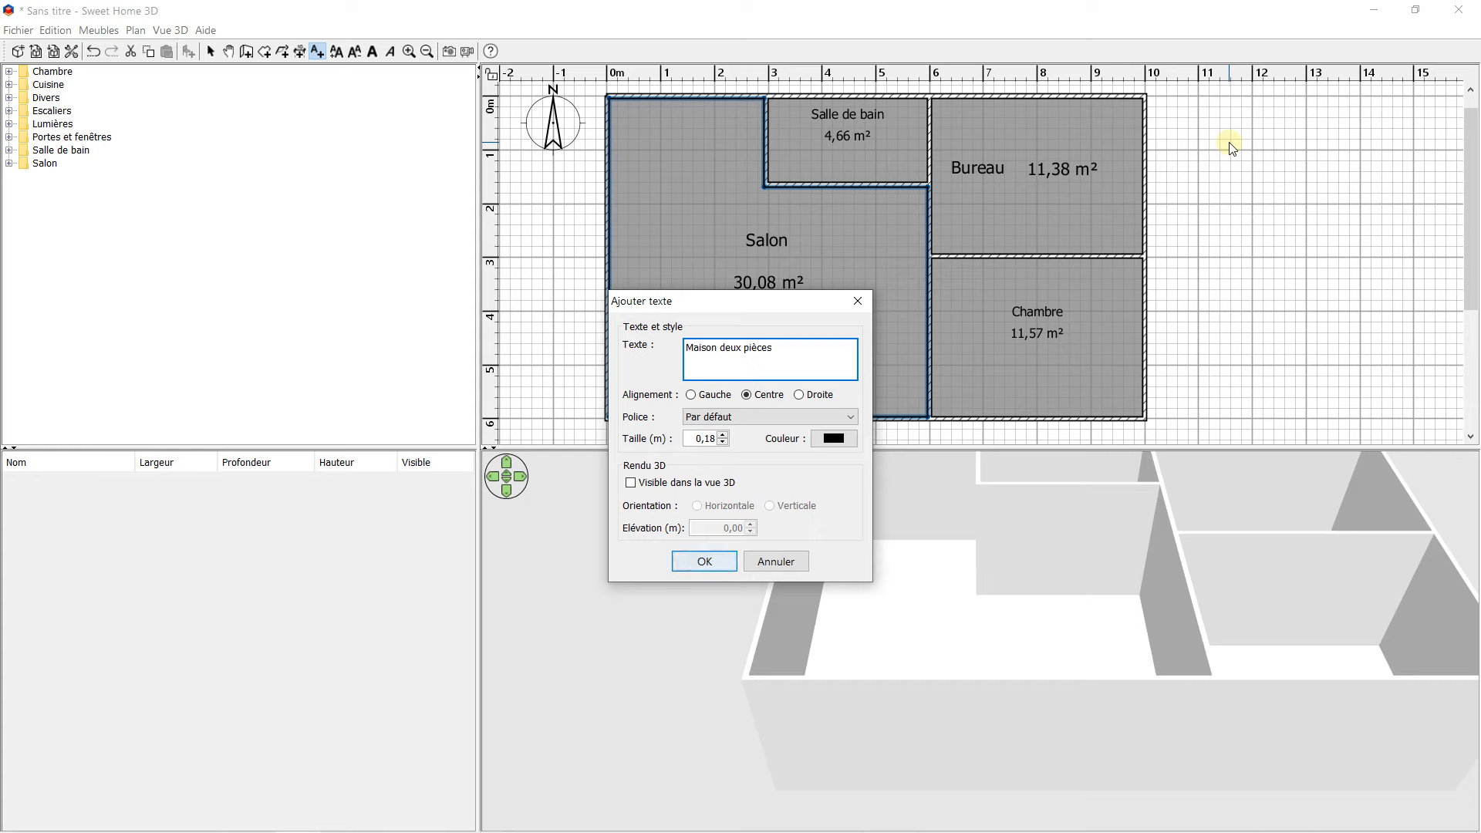
key("Return")
type("Structure")
key("Return")
type("Cusine avec le salon")
key("Return")
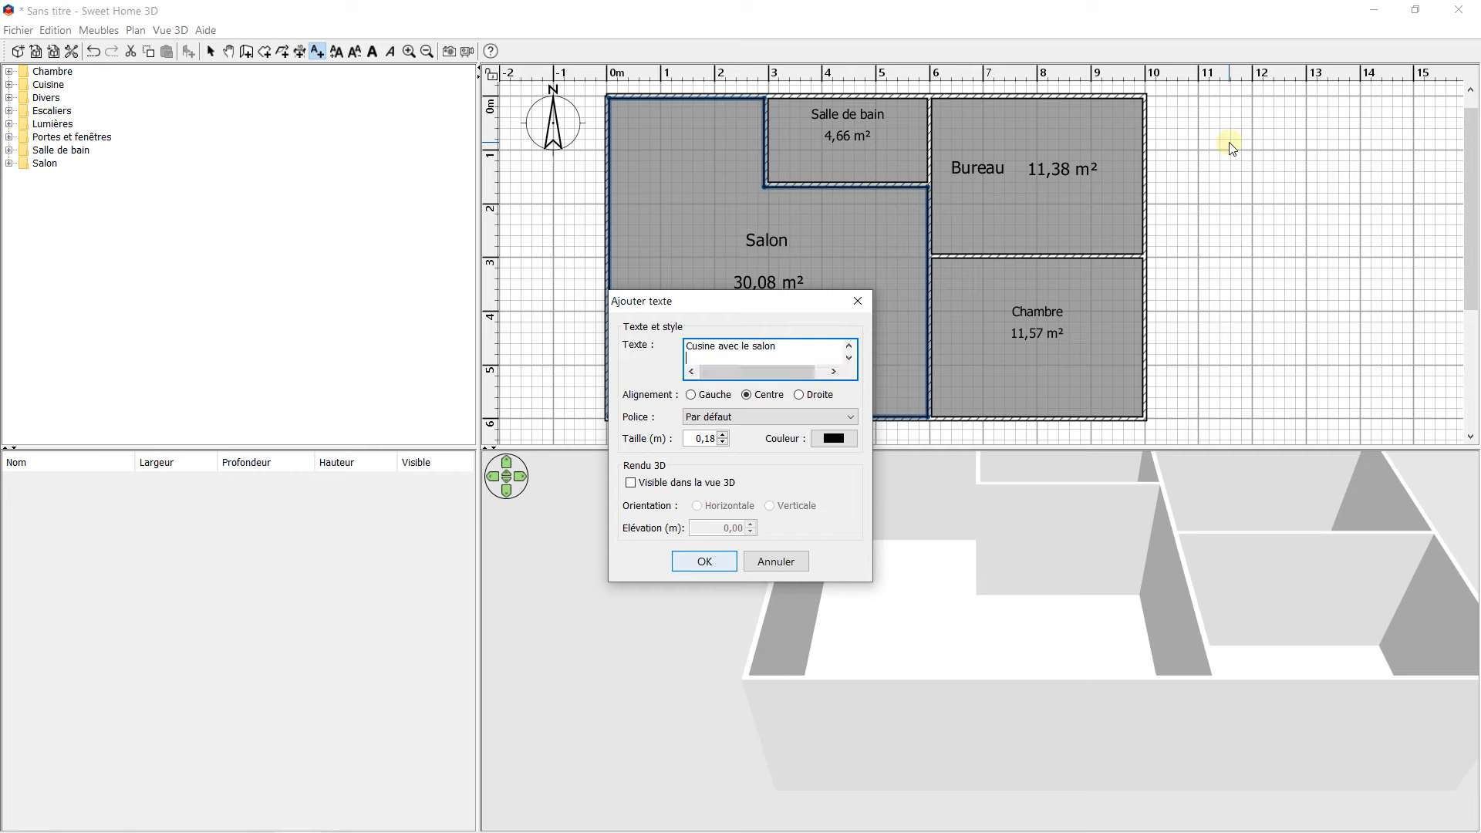
type("Construction projet")
- Make the four-line text visible in 3D with horizontal orientation and 0.04 m elevation, and add it to the plan
left_click(650, 484)
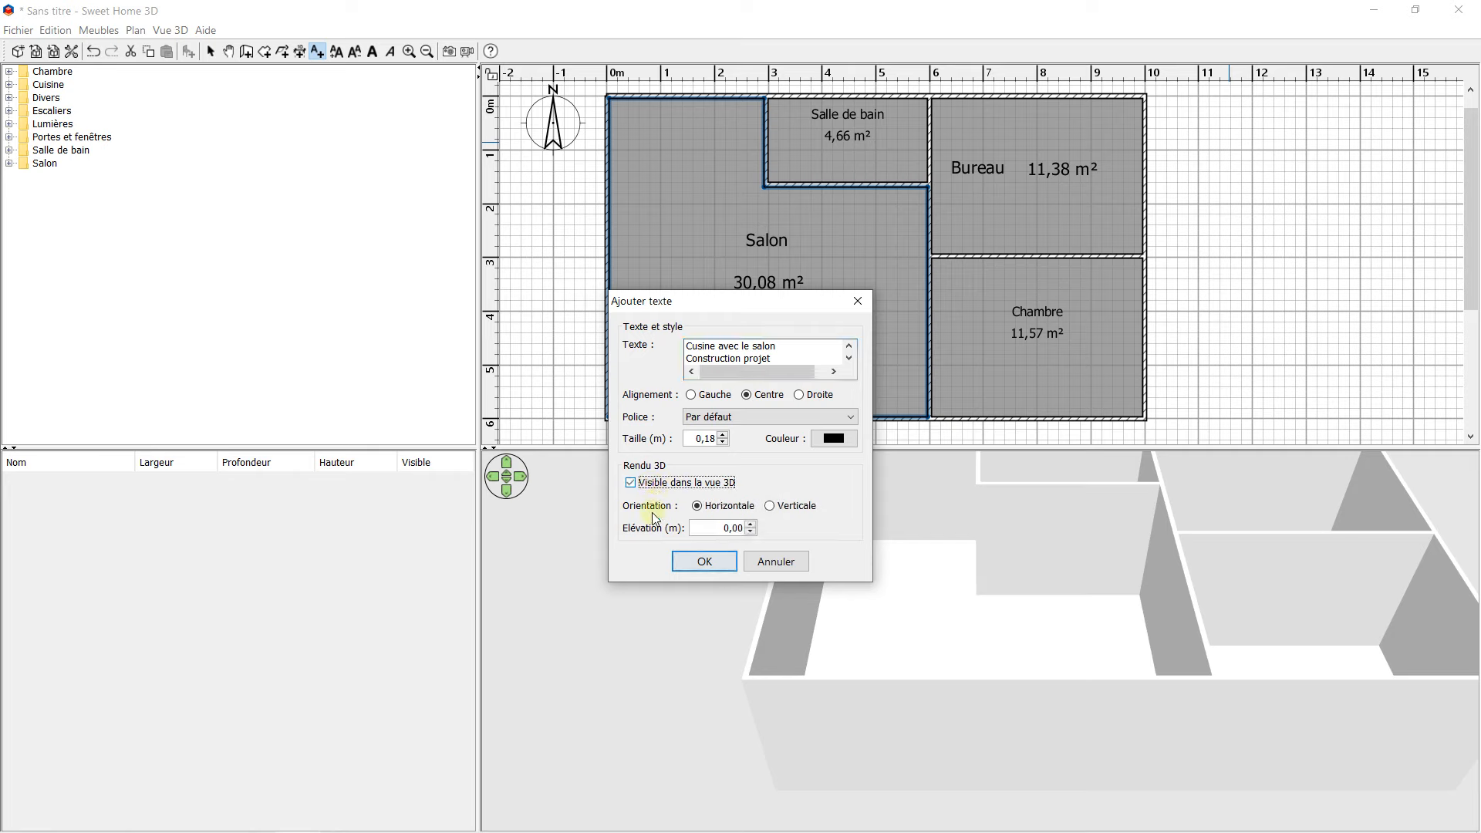
left_click(751, 525)
left_click(751, 525)
left_click(752, 525)
left_click(751, 525)
left_click(751, 525)
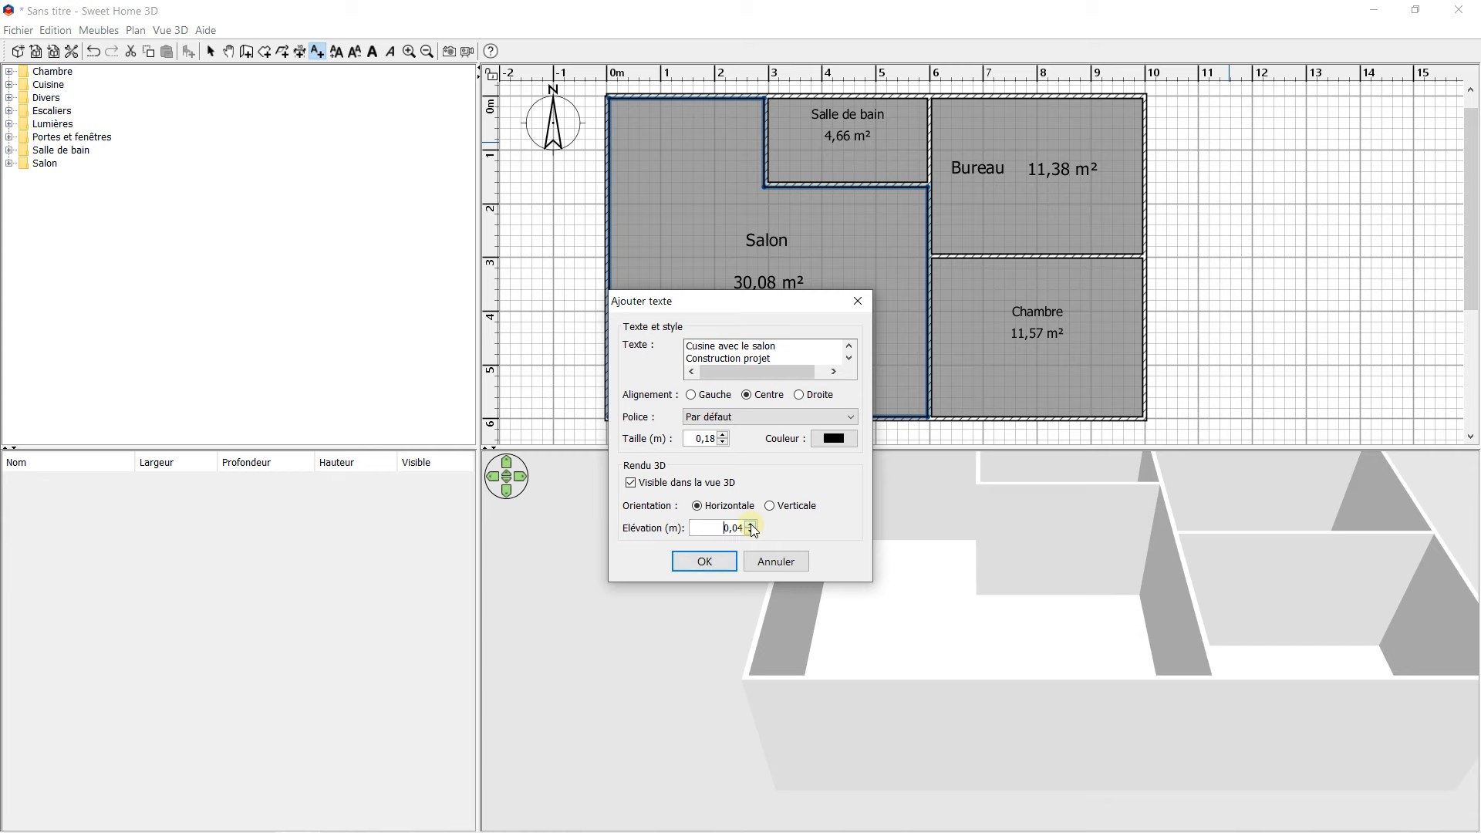
left_click(726, 560)
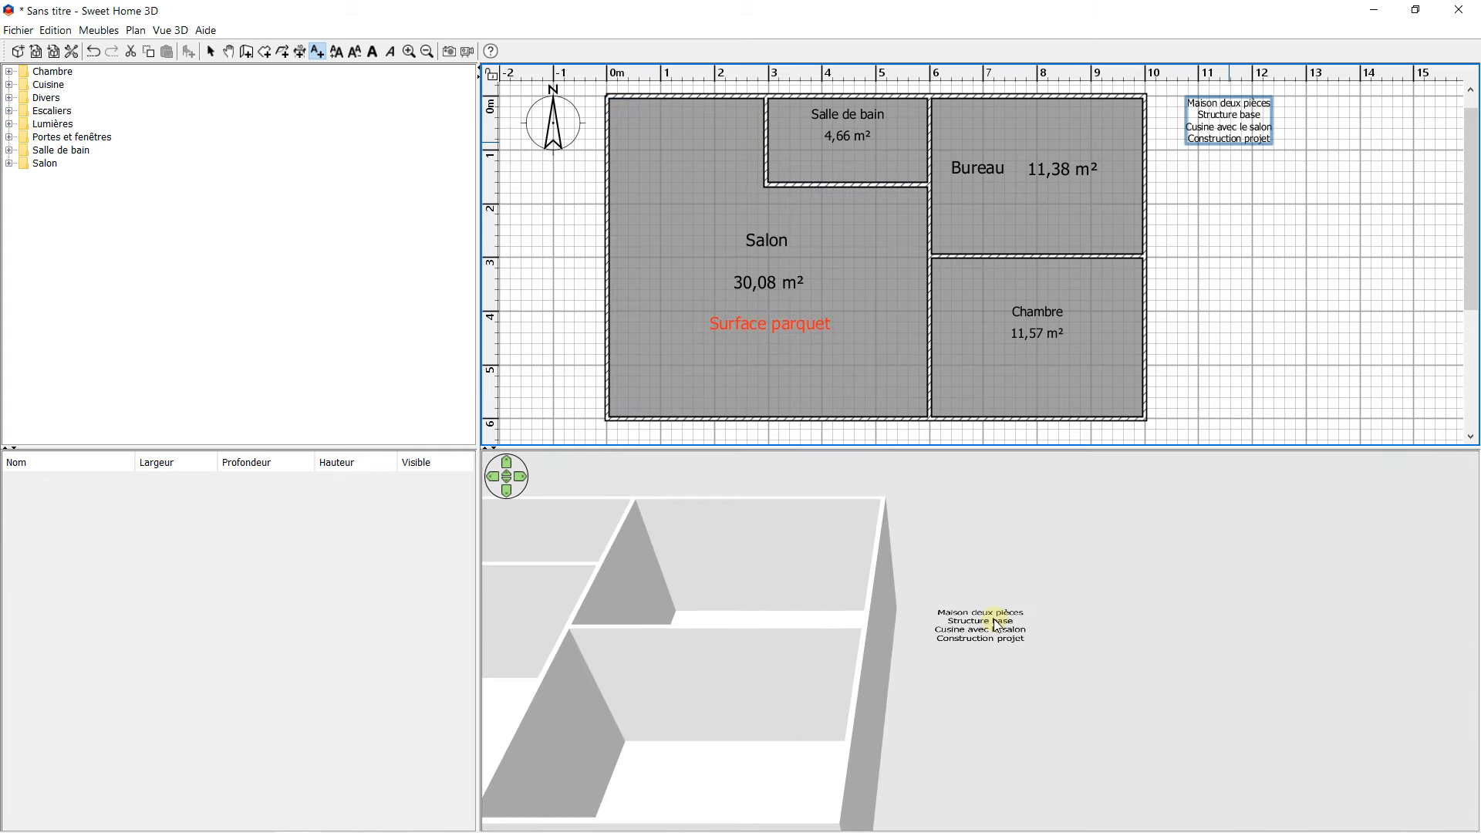
- Check the four-line text in the 3D view, enlarge it, and move it farther east of the house
left_click_drag(988, 623, 982, 733)
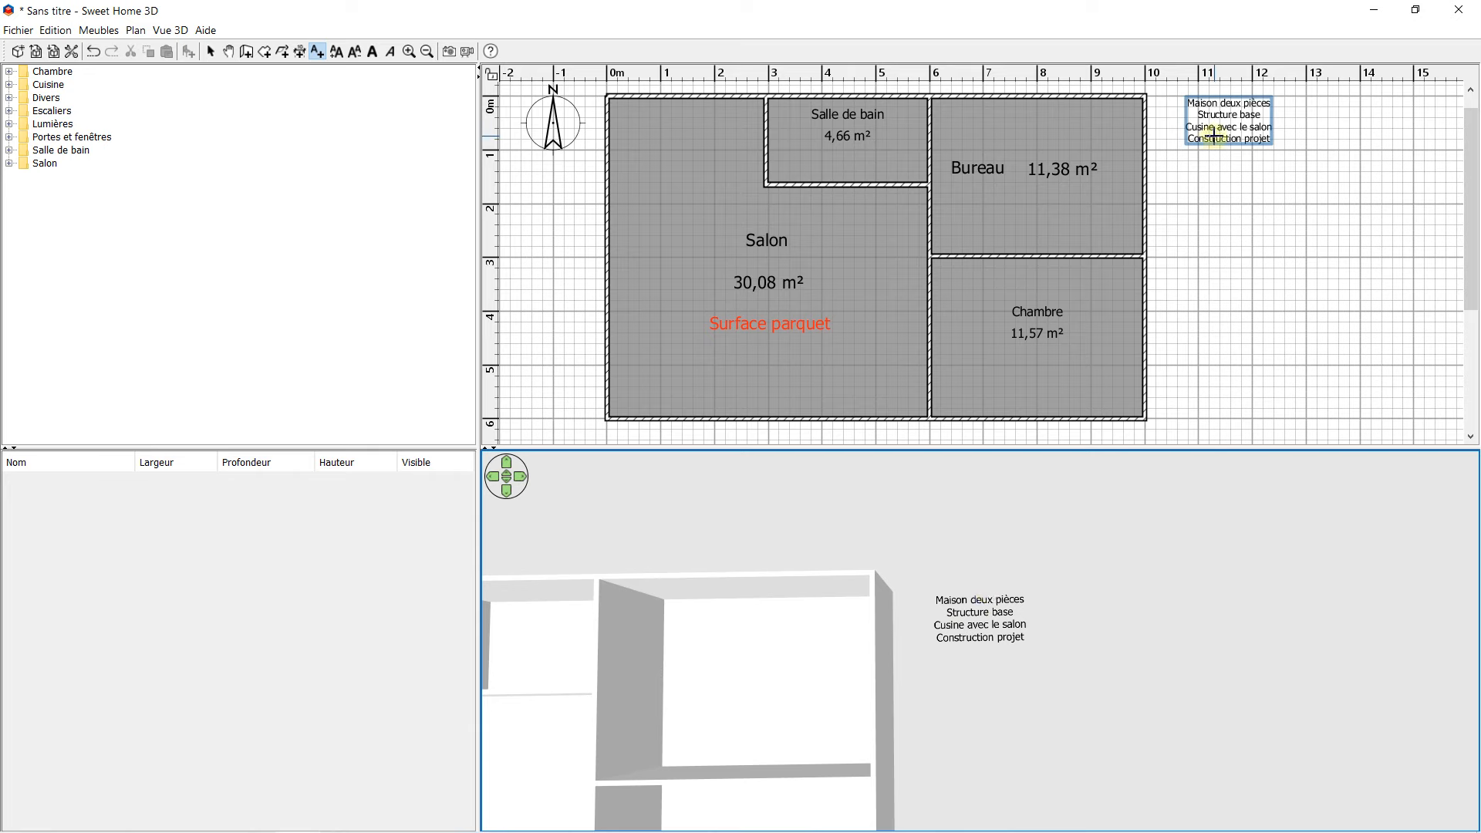
left_click(210, 51)
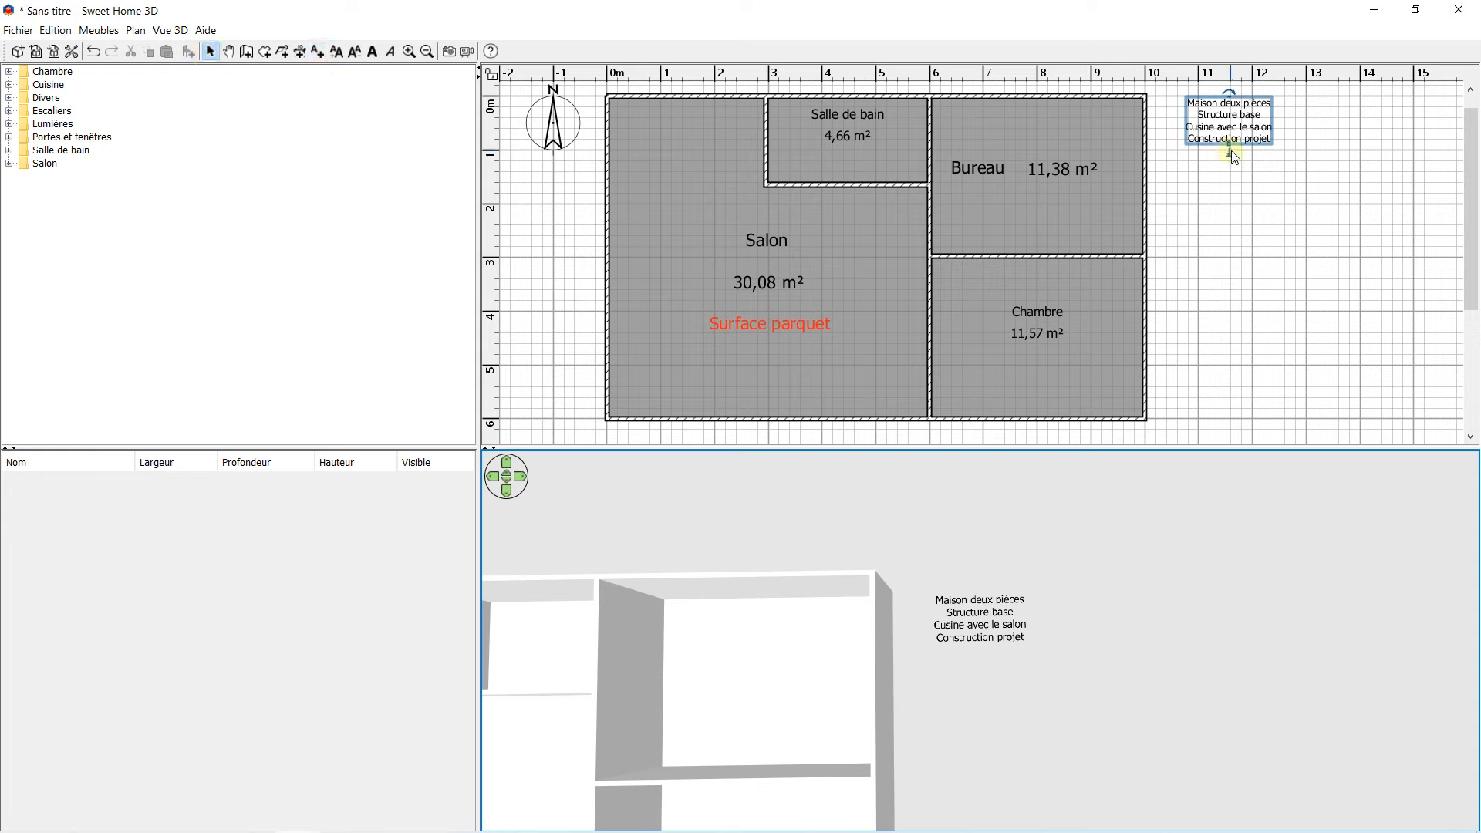
mouse_move(1227, 144)
left_mouse_down()
mouse_move(1238, 248)
mouse_move(1236, 166)
left_mouse_up()
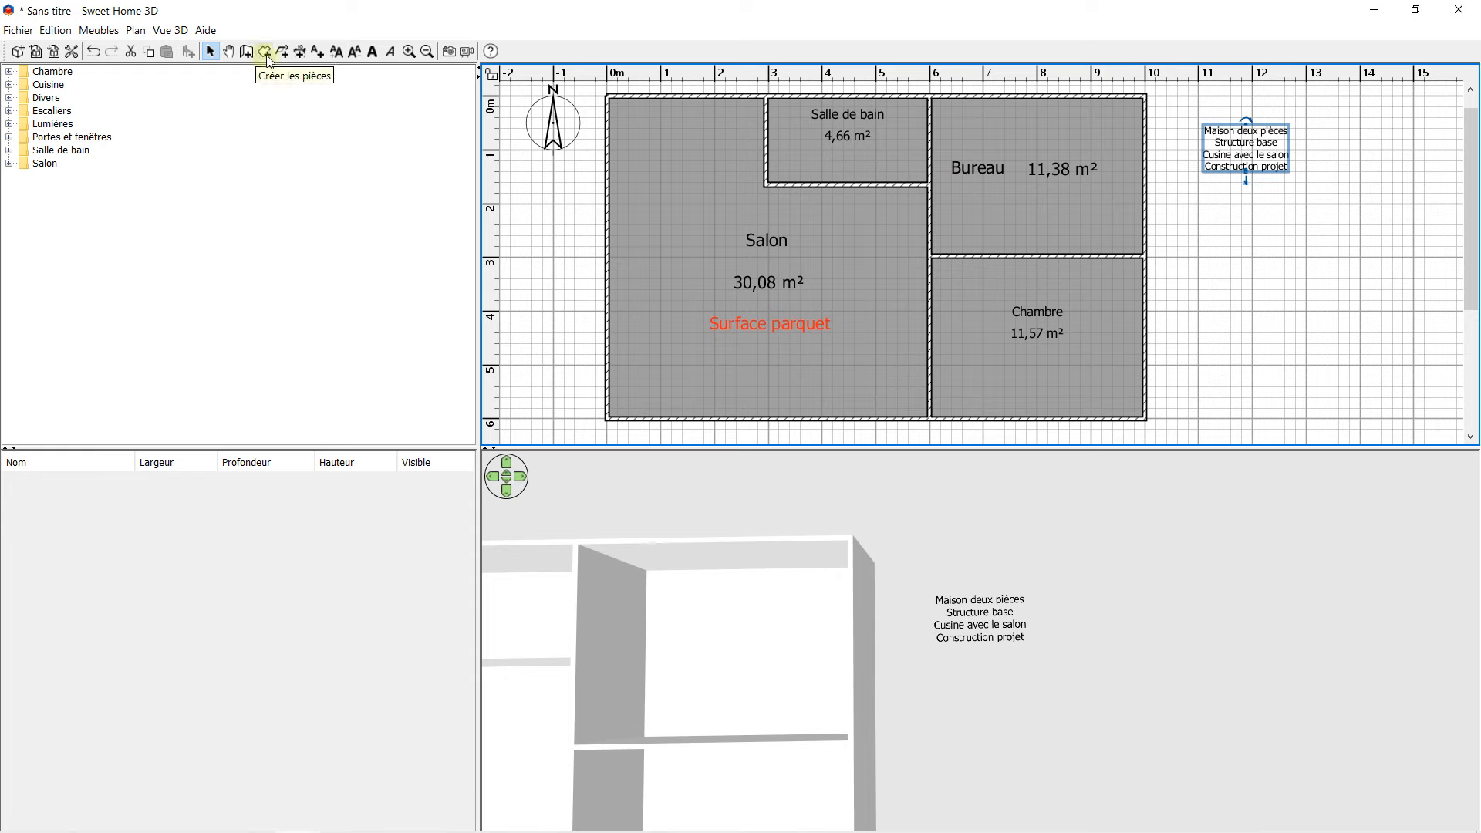
left_click(336, 51)
left_click(337, 51)
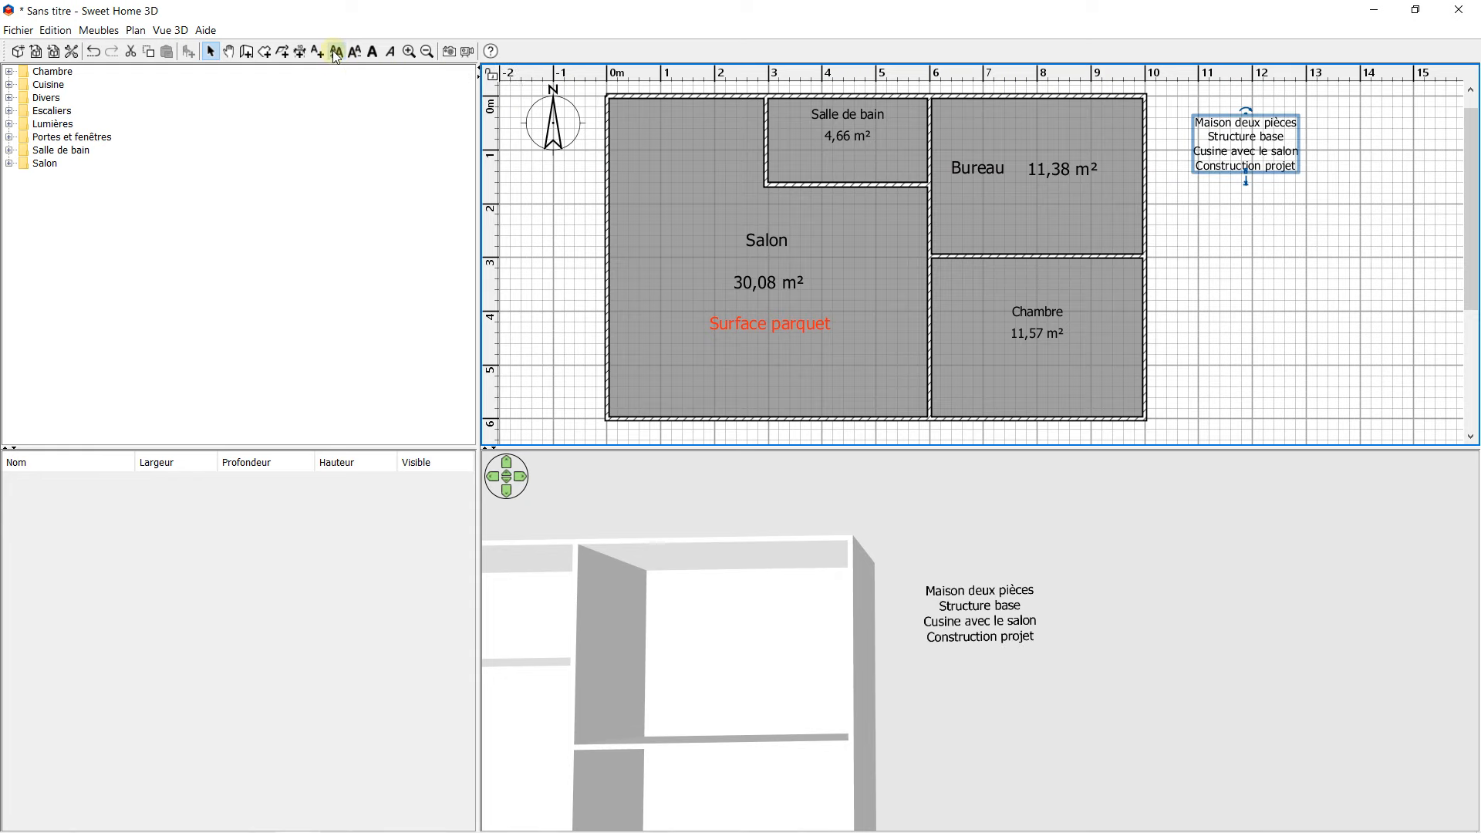
left_click(336, 50)
left_click(336, 51)
left_click(336, 51)
left_click_drag(1246, 164, 1296, 177)
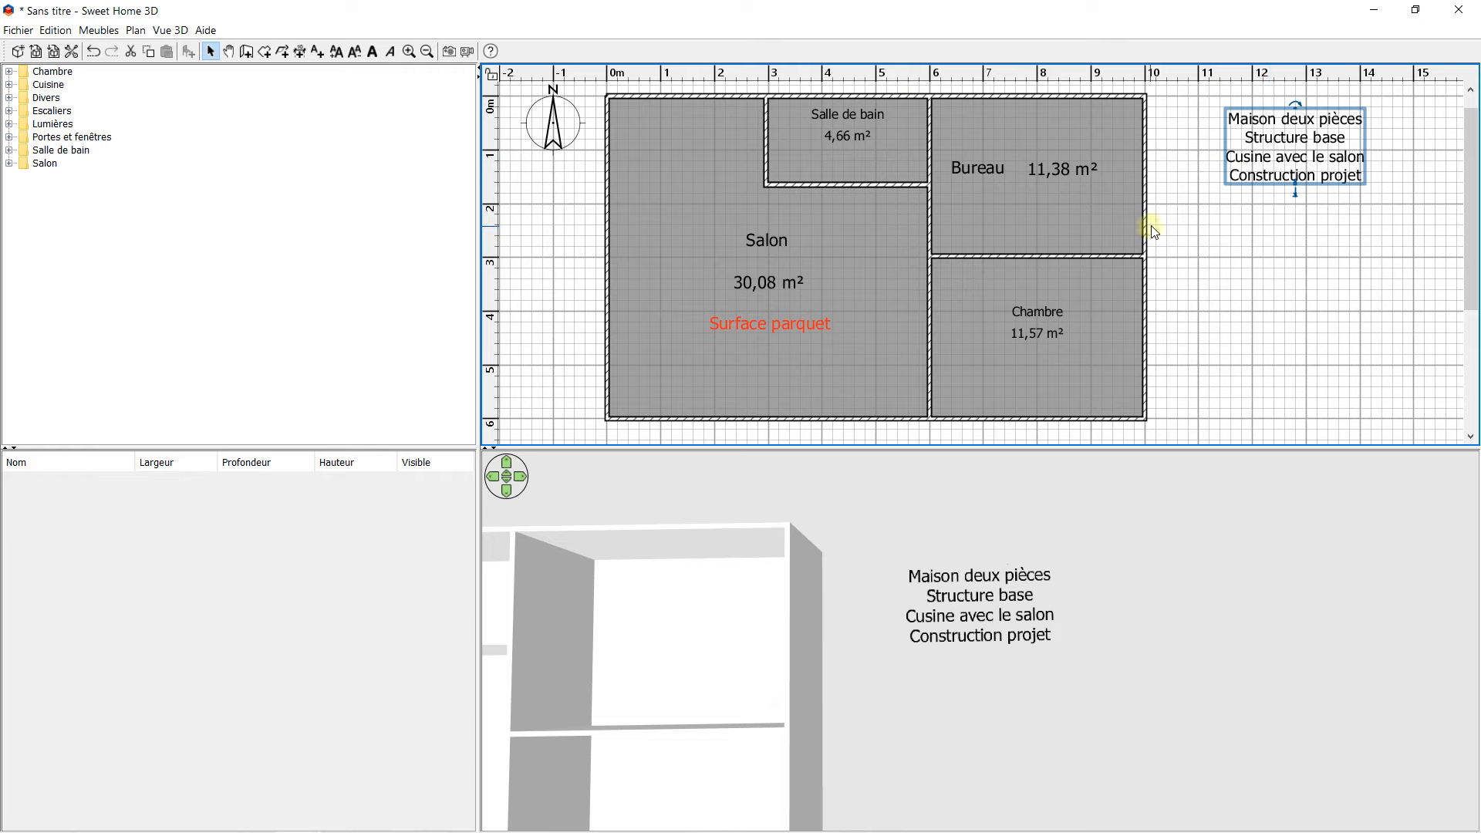
- Delete the four-line text east of the house and the "Surface parquet" text in the Salon
left_click(1197, 221)
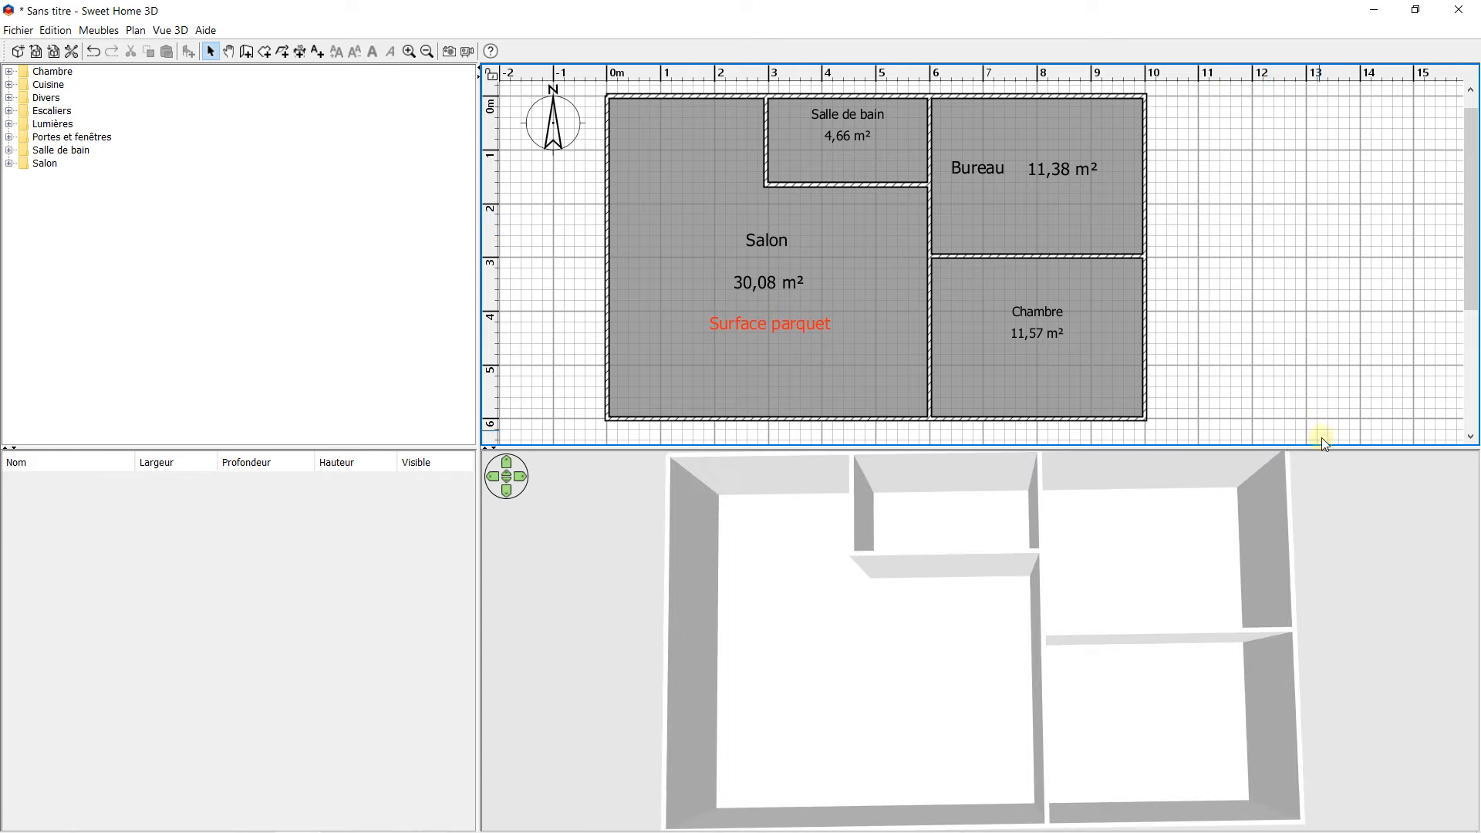
scroll(1157, 532, "down", 8)
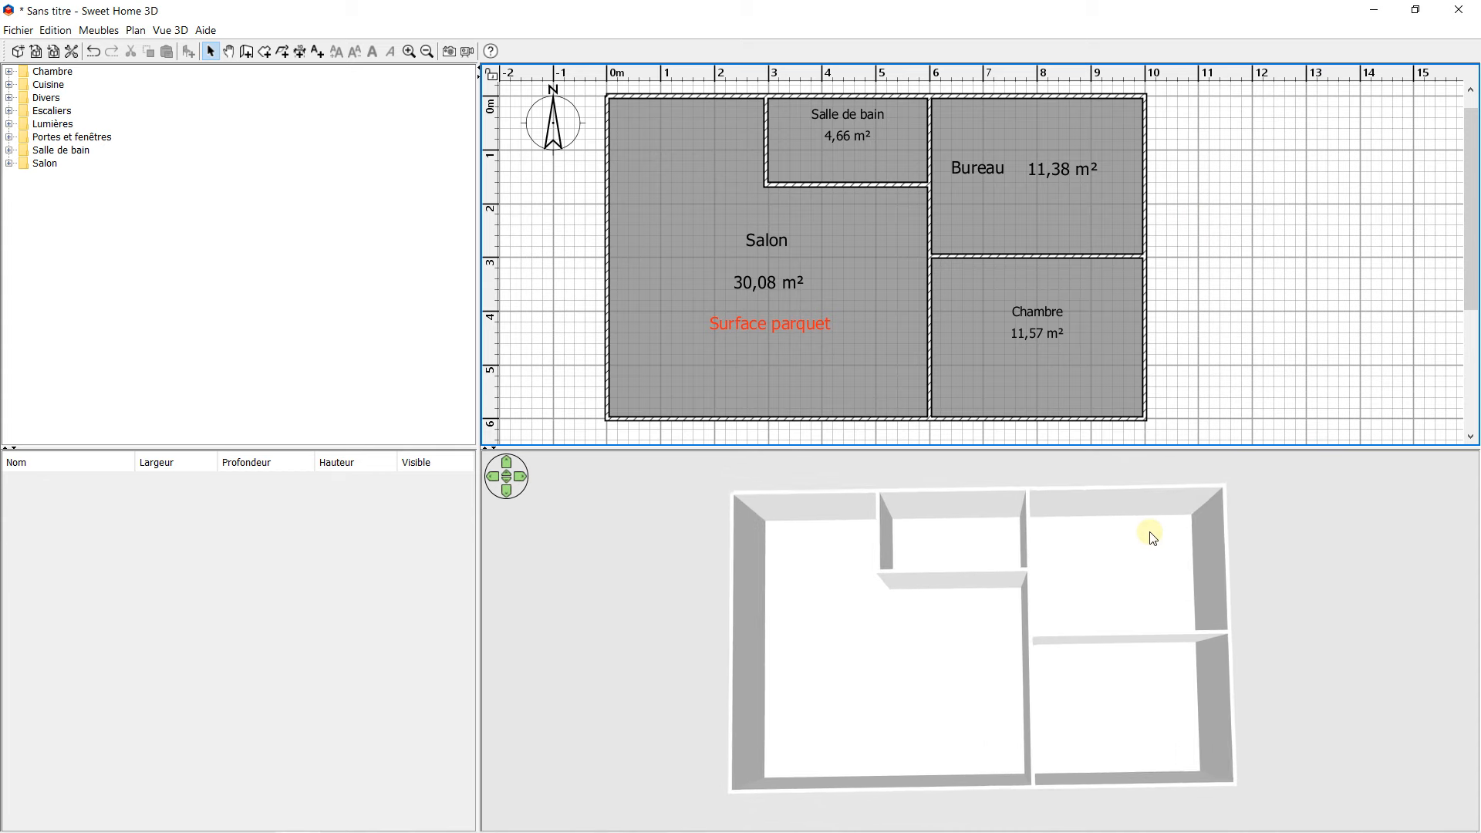
left_click(799, 327)
key("Delete")
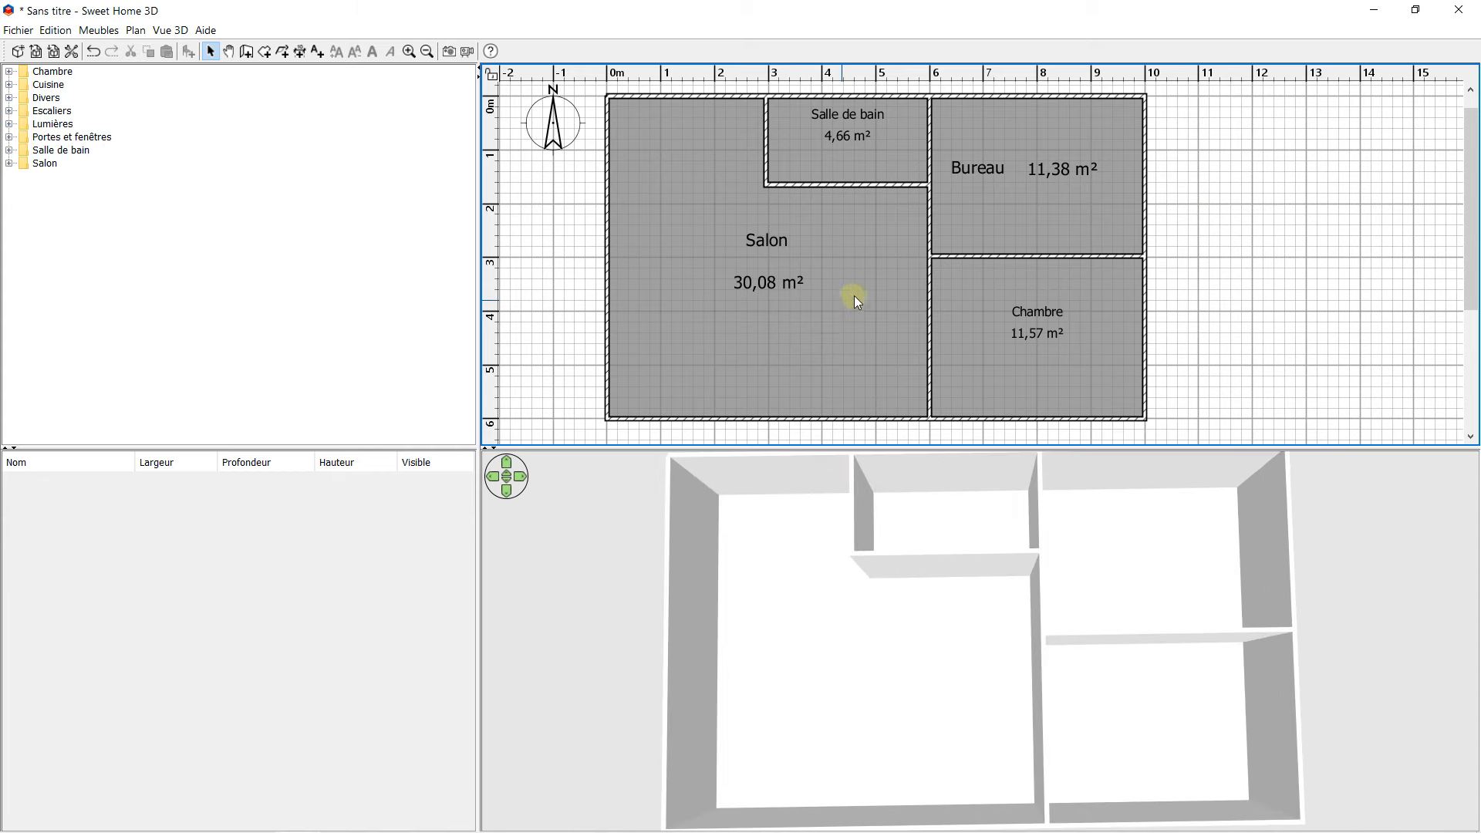
scroll(864, 293, "down", 3)
scroll(879, 290, "up", 3)
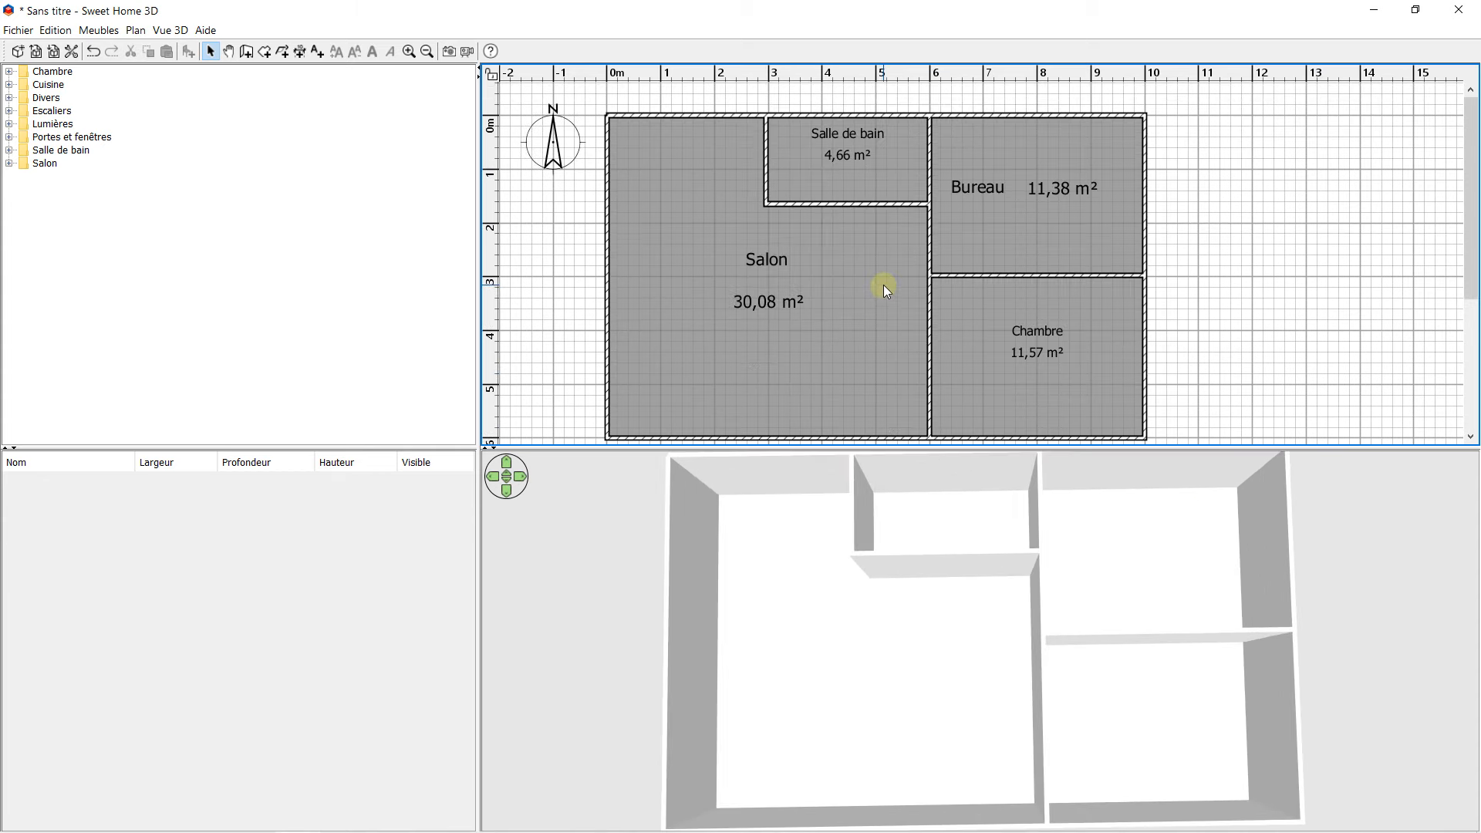
scroll(882, 285, "down", 3, "ctrl")
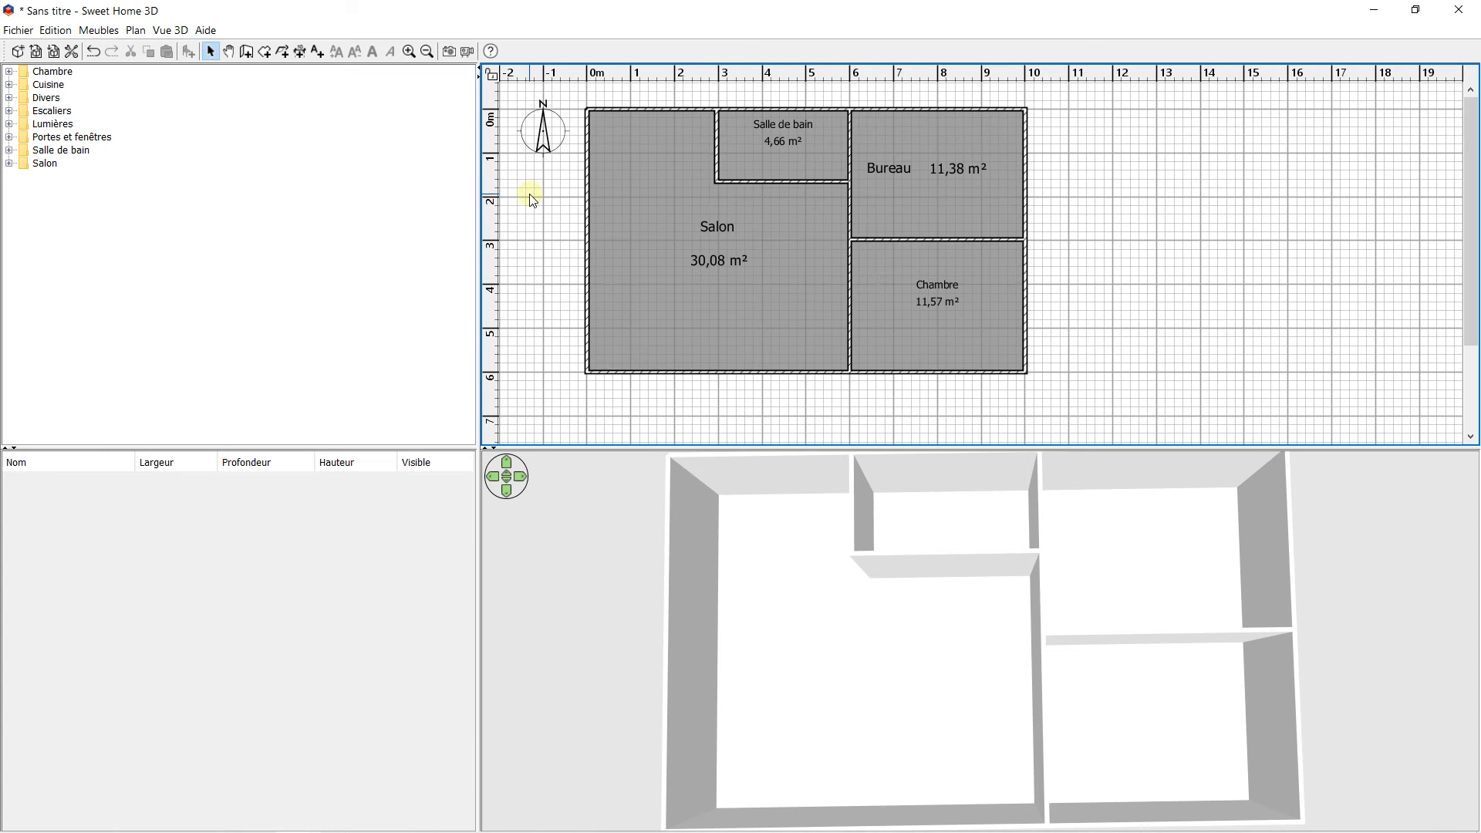